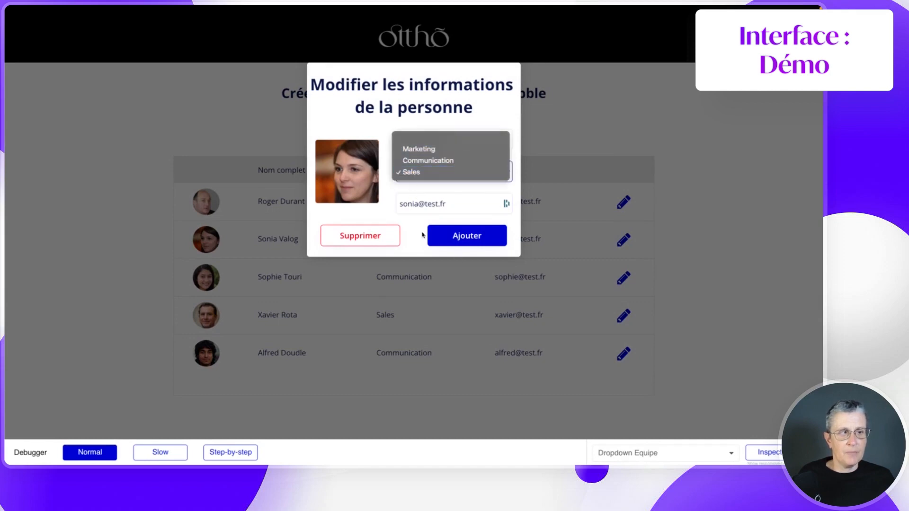
pyautogui.click(454, 236)
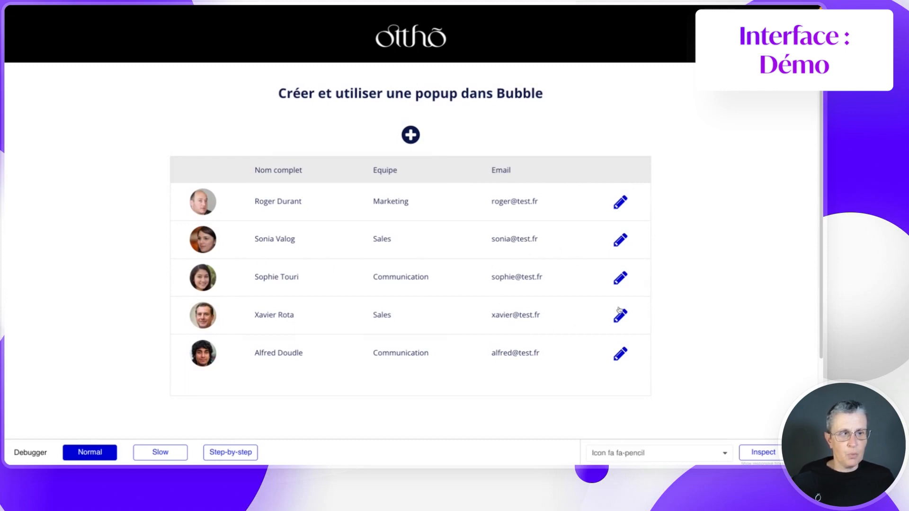
pyautogui.click(620, 278)
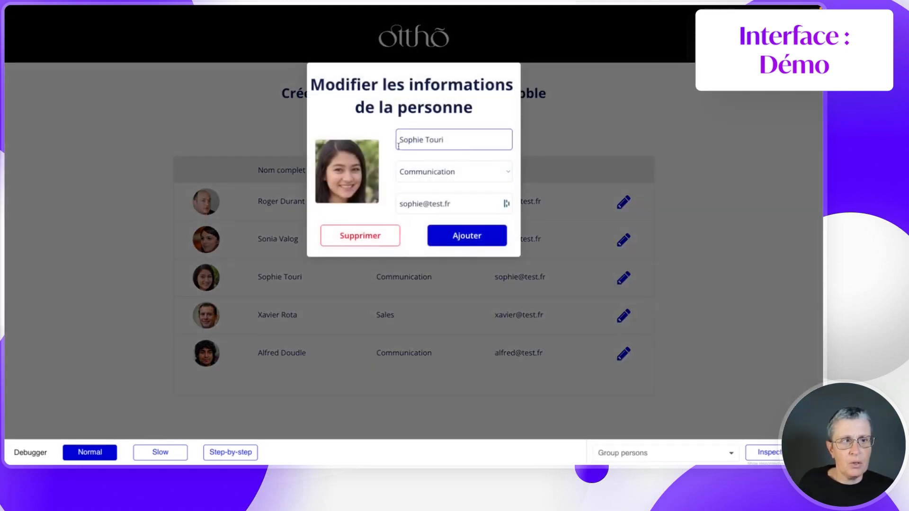
pyautogui.click(352, 238)
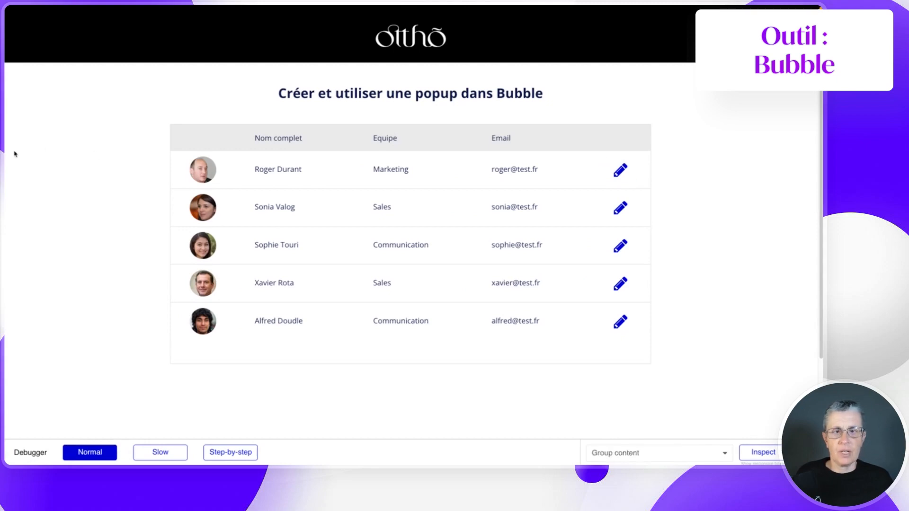
pyautogui.moveTo(7, 157)
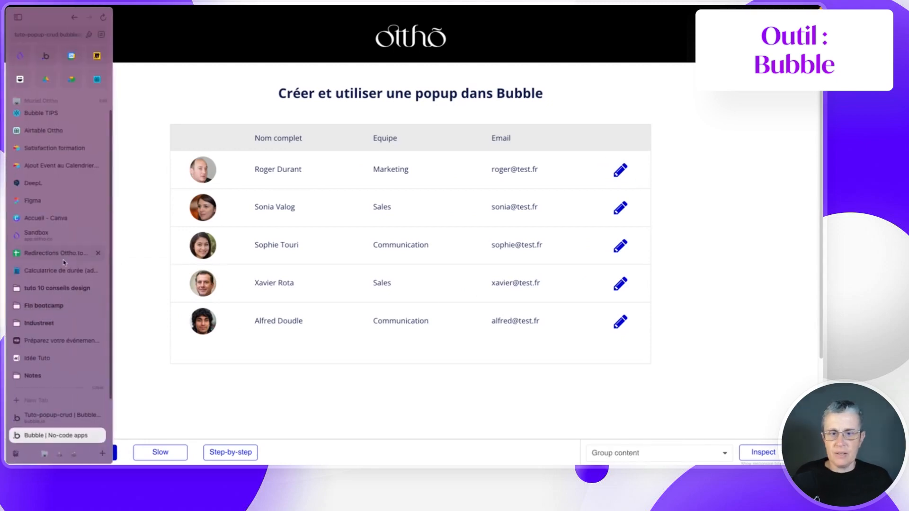
# - Back in the editor, draw a new Popup element from Containers onto the page
pyautogui.click(66, 416)
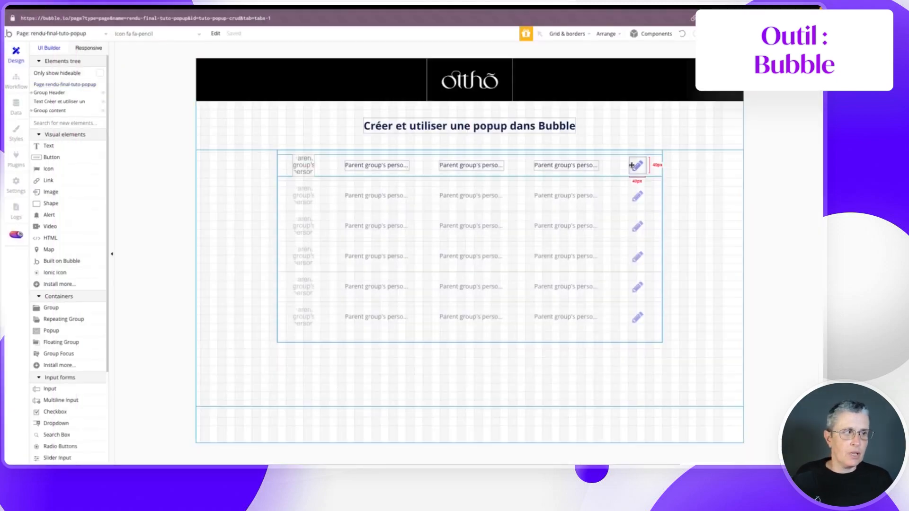
pyautogui.doubleClick(631, 166)
pyautogui.press('Escape')
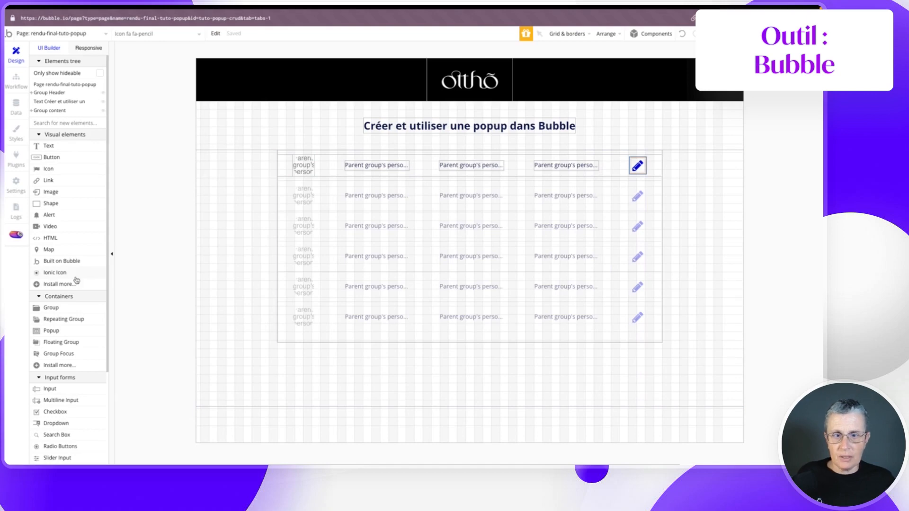
pyautogui.scroll(-3, 76, 281)
pyautogui.click(51, 189)
pyautogui.moveTo(345, 136); pyautogui.dragTo(490, 286)
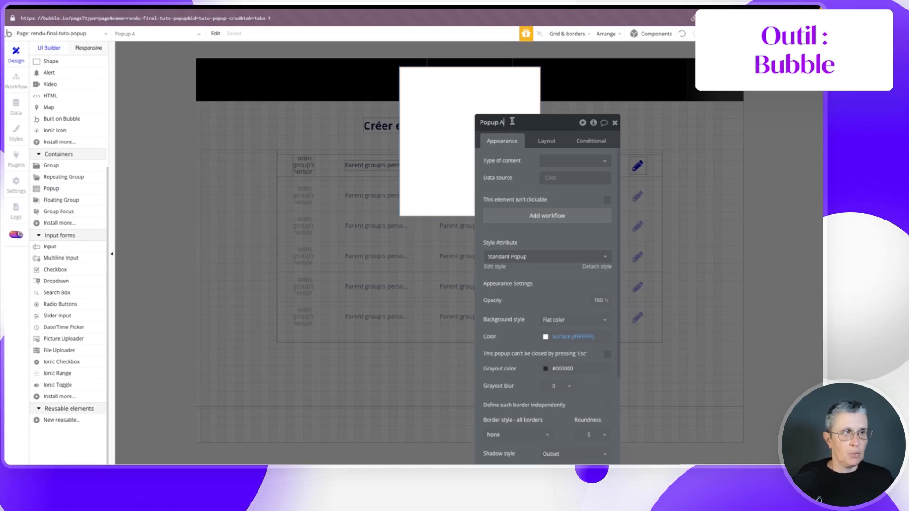
# - Rename the new popup to Popup CUD Person
pyautogui.click(479, 127)
pyautogui.press('BackSpace')
pyautogui.write('CUD')
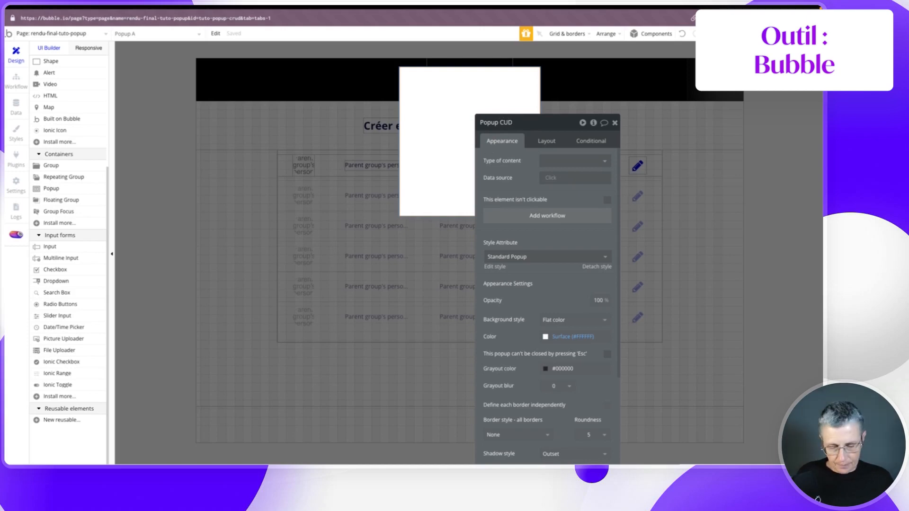
pyautogui.write('on')
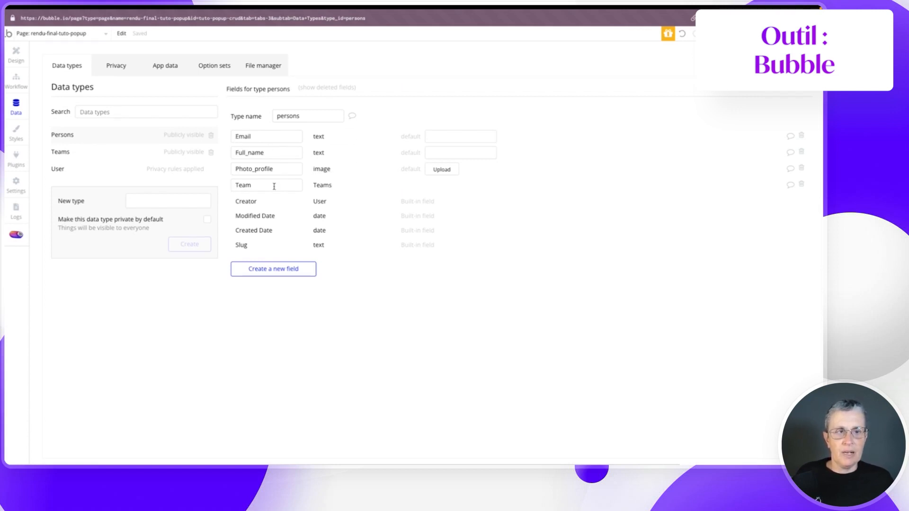
pyautogui.click(89, 150)
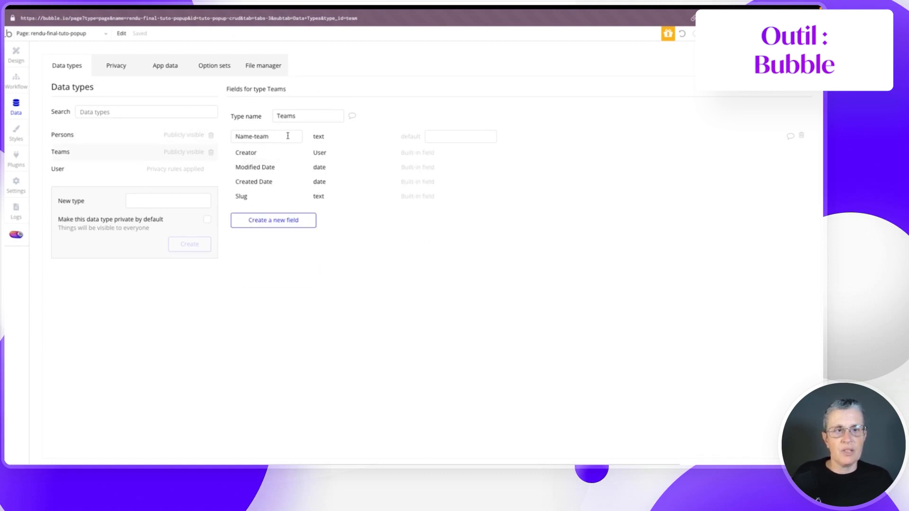
pyautogui.click(85, 137)
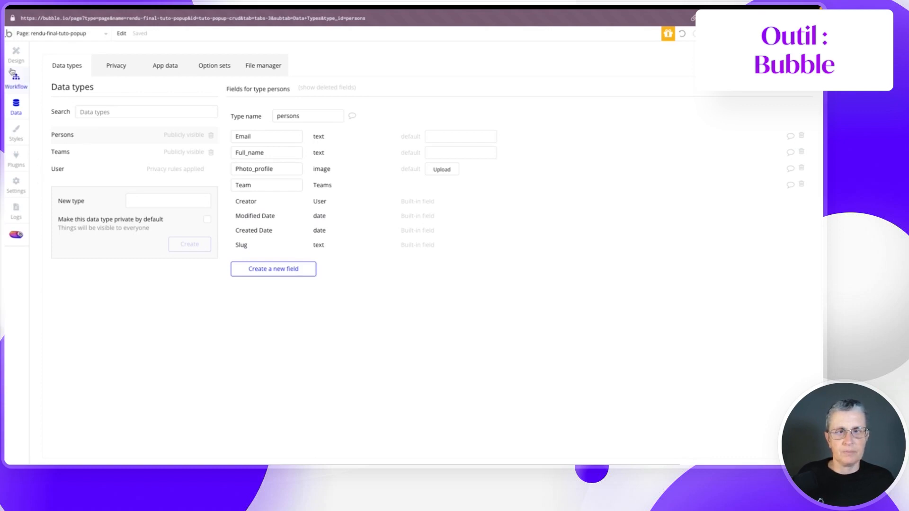
pyautogui.click(16, 54)
# - Switch Popup CUD Person to a Column container layout that is not fixed-width
pyautogui.moveTo(551, 123); pyautogui.dragTo(308, 64)
pyautogui.click(299, 81)
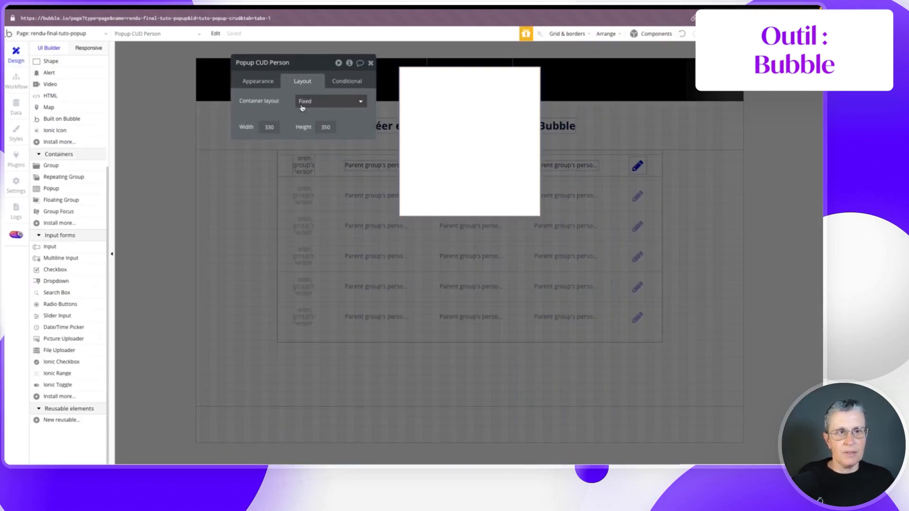
pyautogui.click(306, 102)
pyautogui.click(304, 166)
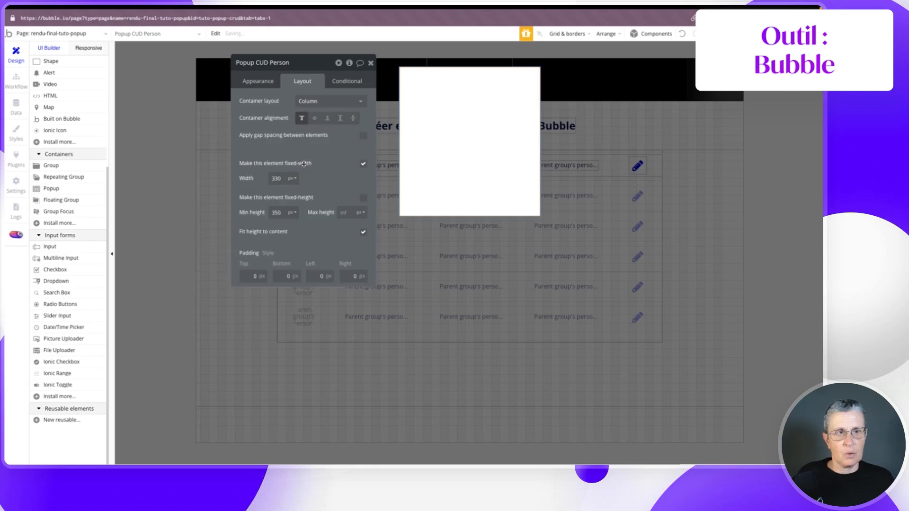
pyautogui.doubleClick(276, 178)
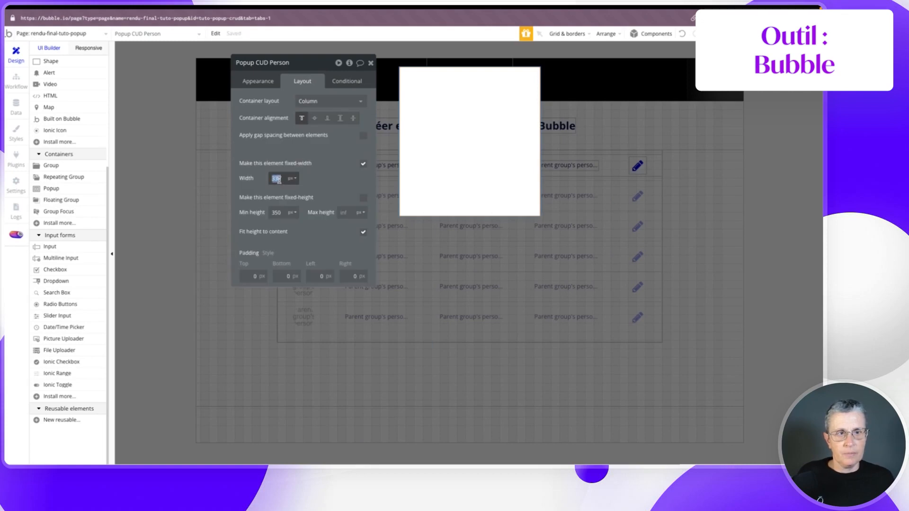
pyautogui.click(363, 164)
# - Give the popup min width 320, max width 400 and min height 200 px
pyautogui.doubleClick(276, 178)
pyautogui.write('3')
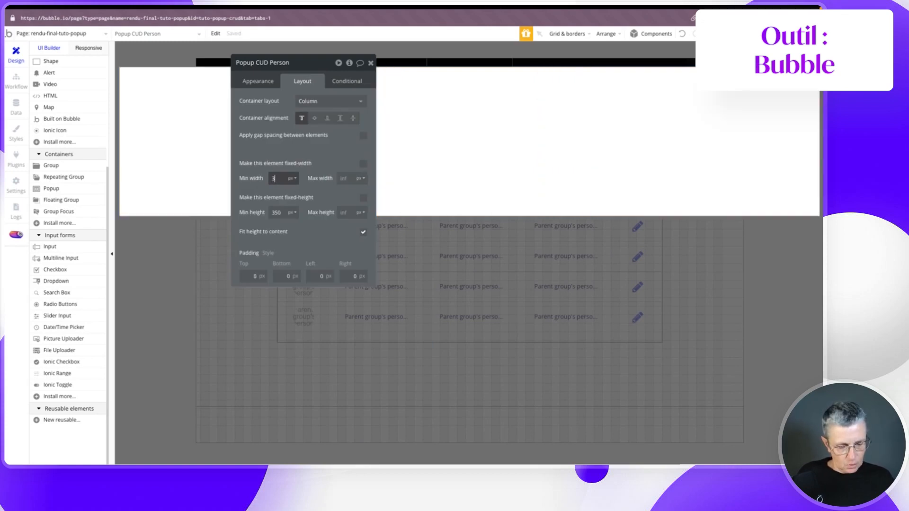
pyautogui.write('20')
pyautogui.click(343, 178)
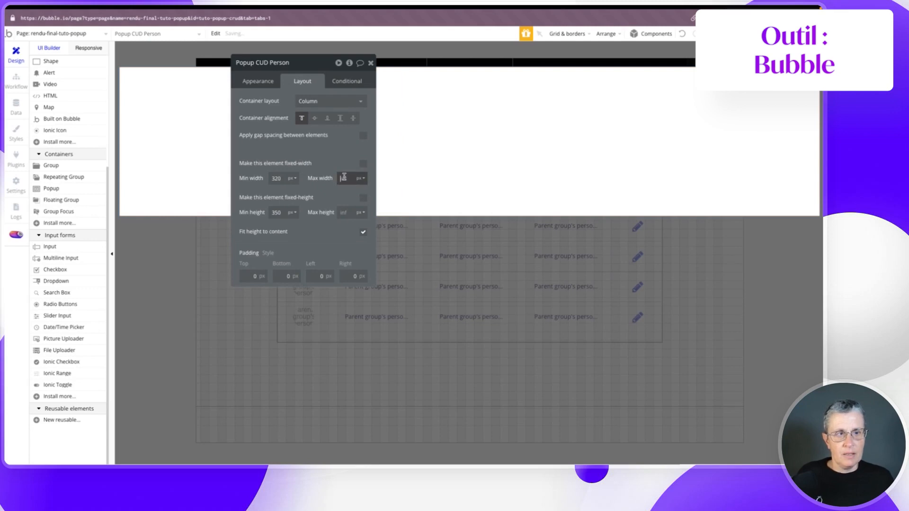
pyautogui.write('400')
pyautogui.press('Return')
pyautogui.doubleClick(276, 212)
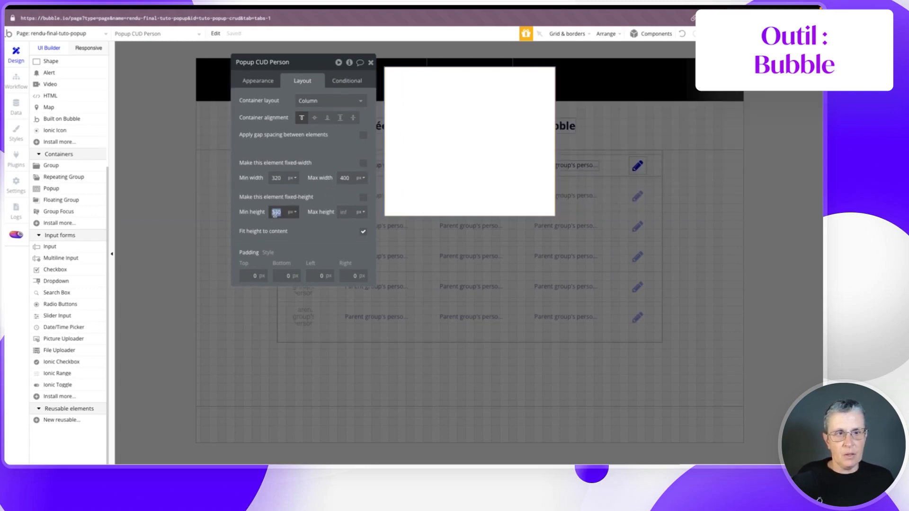
pyautogui.write('200')
pyautogui.press('Return')
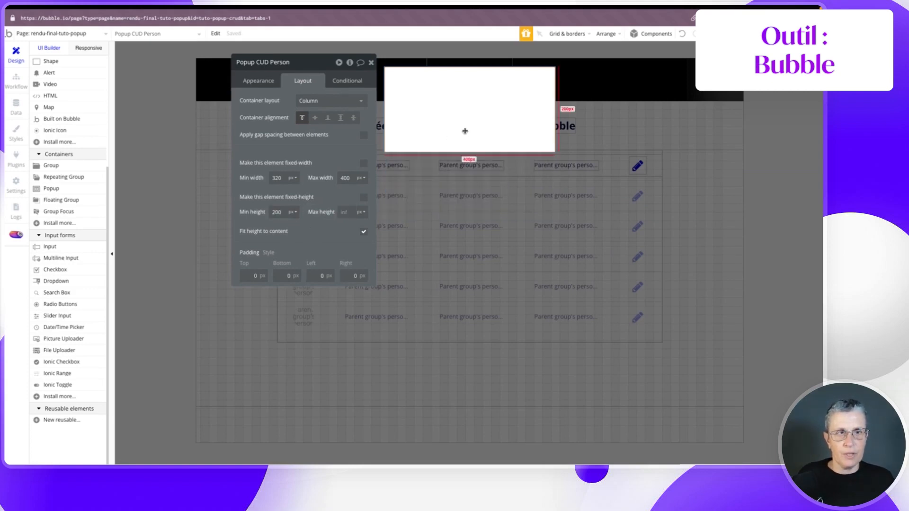
pyautogui.click(263, 81)
pyautogui.scroll(4, 47, 153)
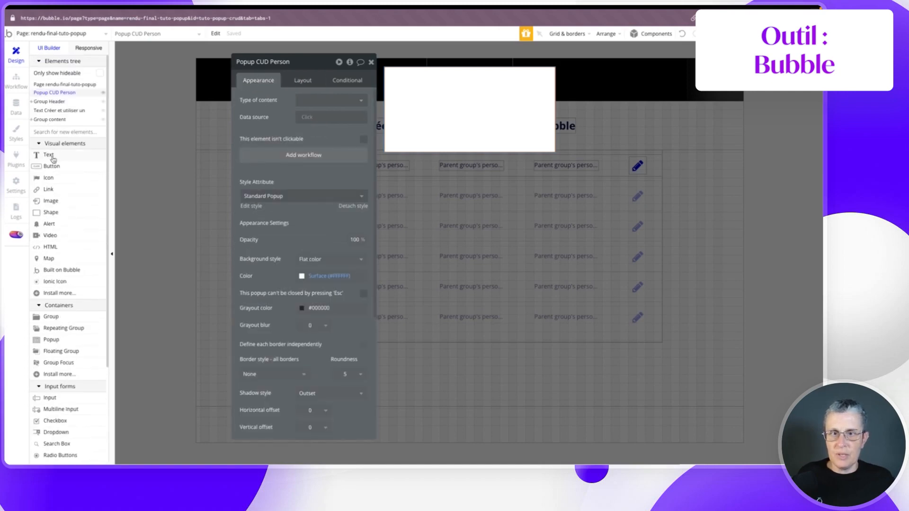
# - Add a text element named Text titre popup reading 'Créer une personne' inside the popup
pyautogui.click(53, 158)
pyautogui.moveTo(431, 72); pyautogui.dragTo(515, 90)
pyautogui.click(263, 61)
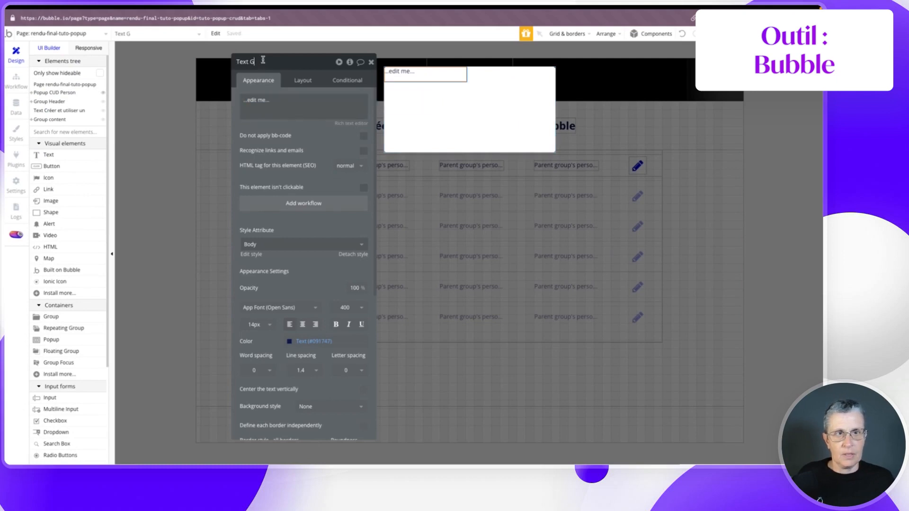
pyautogui.press('BackSpace')
pyautogui.write('titre popup')
pyautogui.click(283, 103)
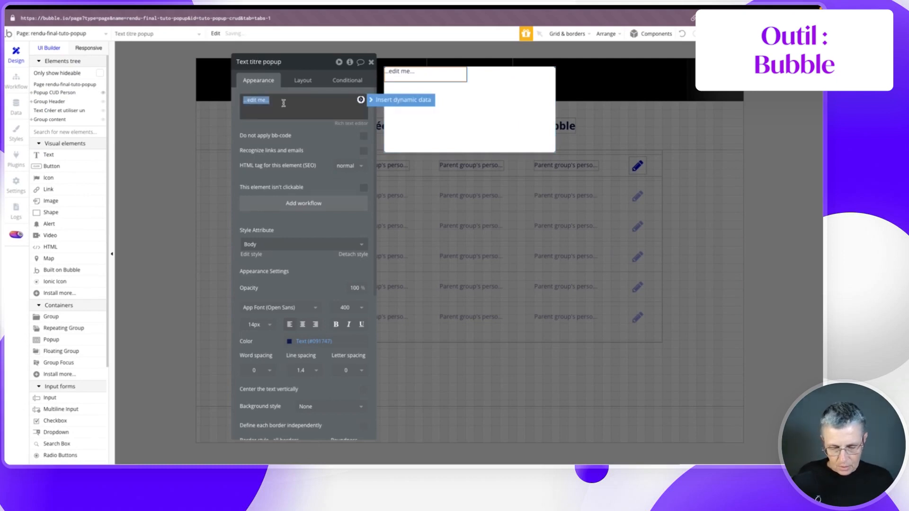
pyautogui.write('Créer une personne')
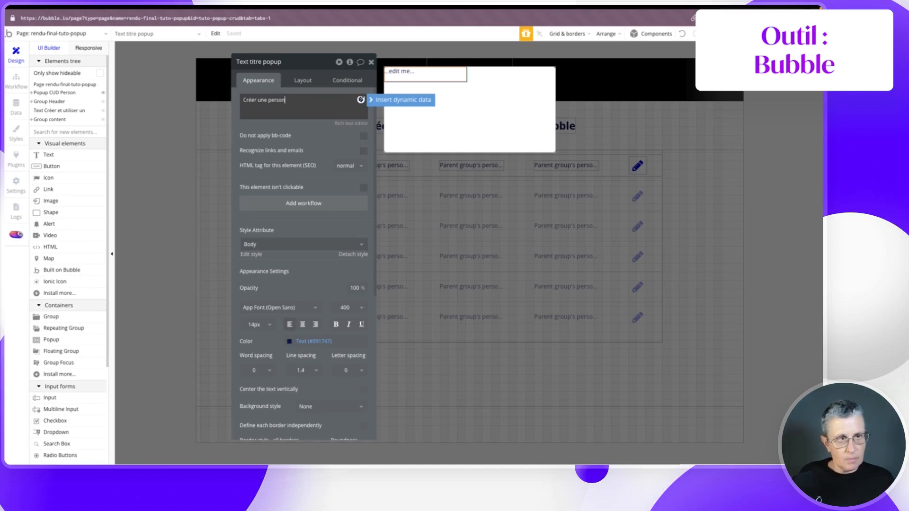
# - Apply the Heading 3 style to the title text
pyautogui.click(303, 79)
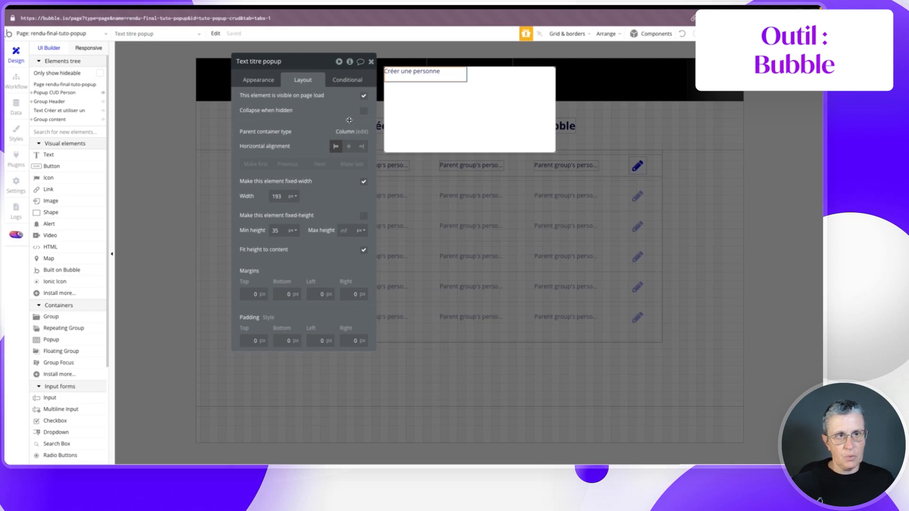
pyautogui.click(268, 80)
pyautogui.click(280, 244)
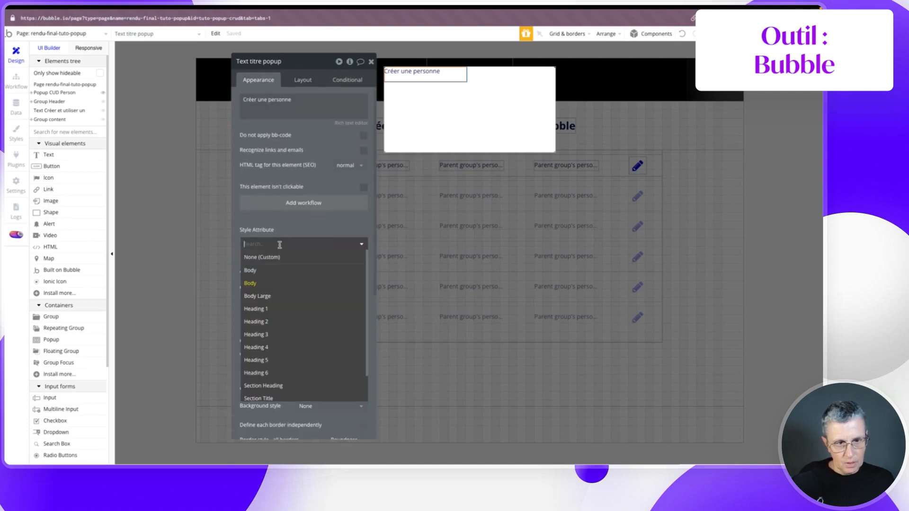
pyautogui.click(258, 335)
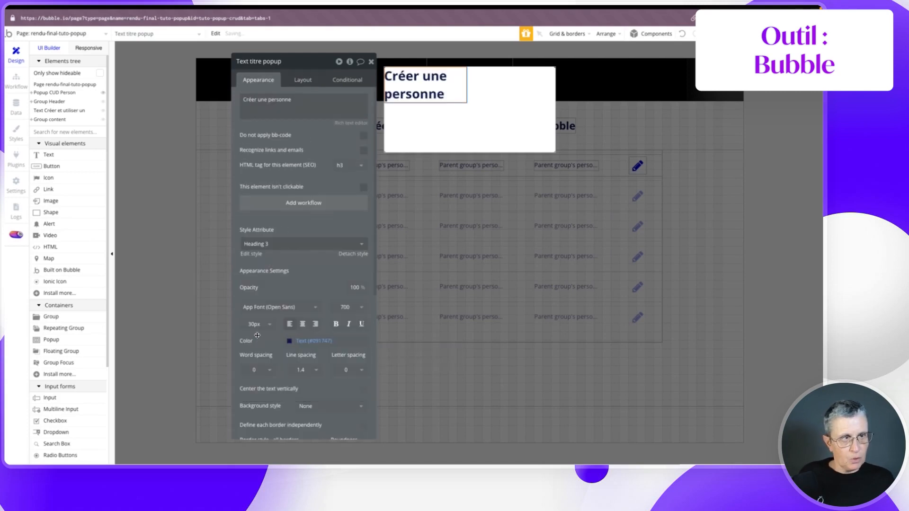
# - Make the title fit its text width, with min width 0, min height 40, centred horizontally
pyautogui.click(297, 81)
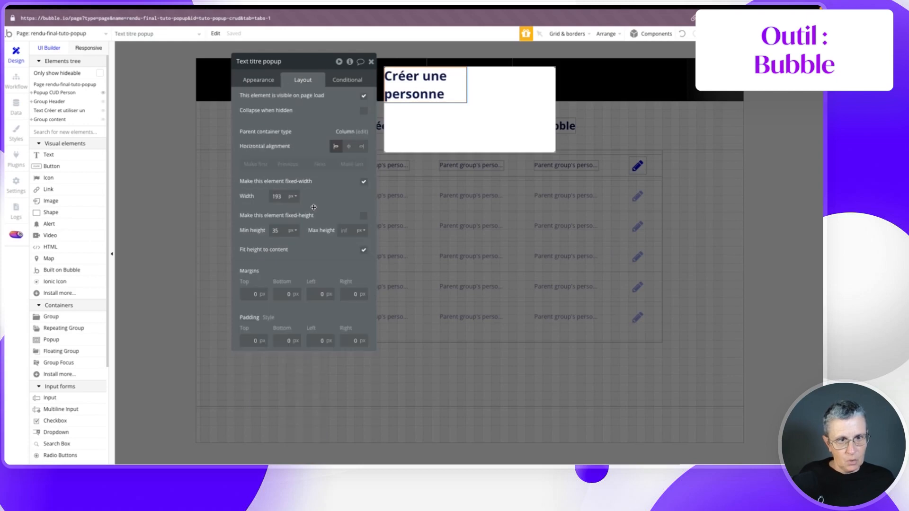
pyautogui.click(363, 182)
pyautogui.click(364, 216)
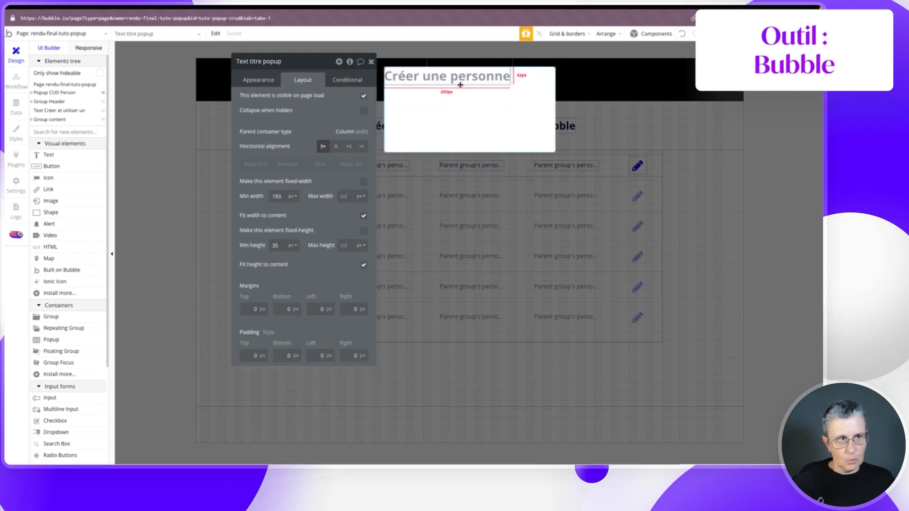
pyautogui.click(278, 196)
pyautogui.write('0')
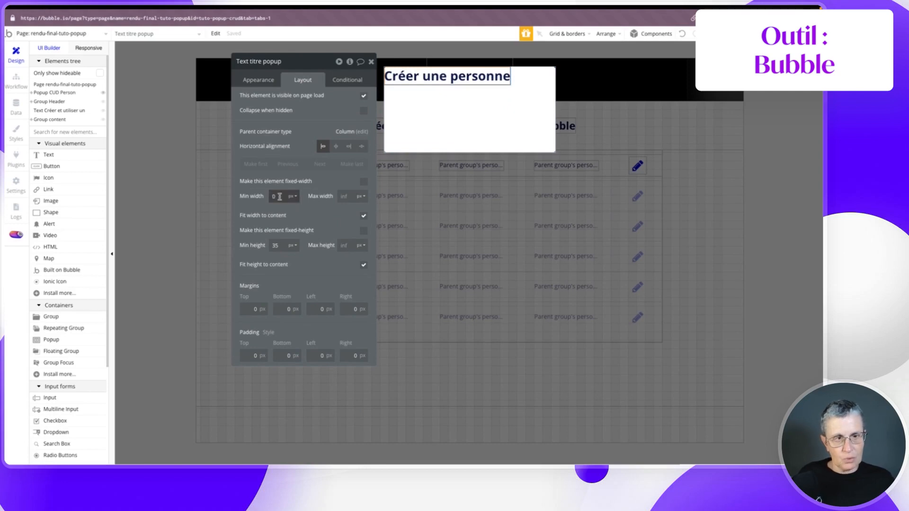
pyautogui.click(276, 246)
pyautogui.write('40')
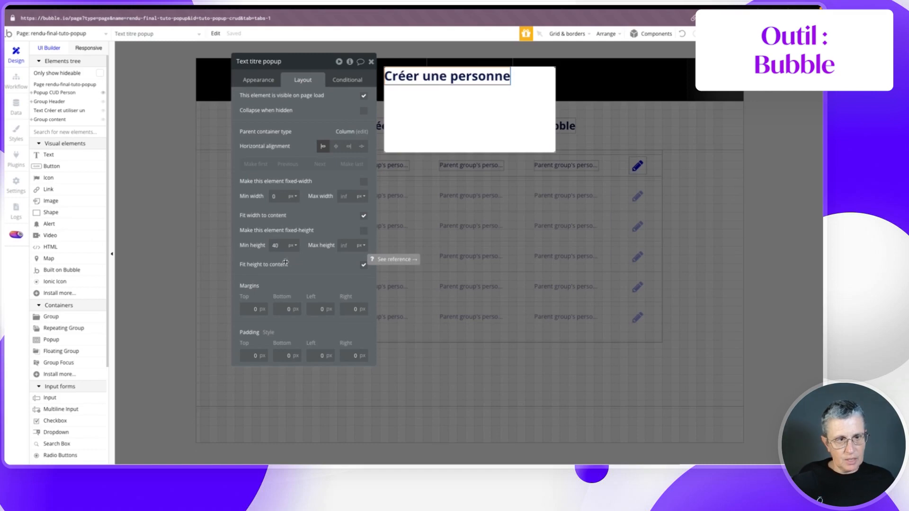
pyautogui.click(337, 148)
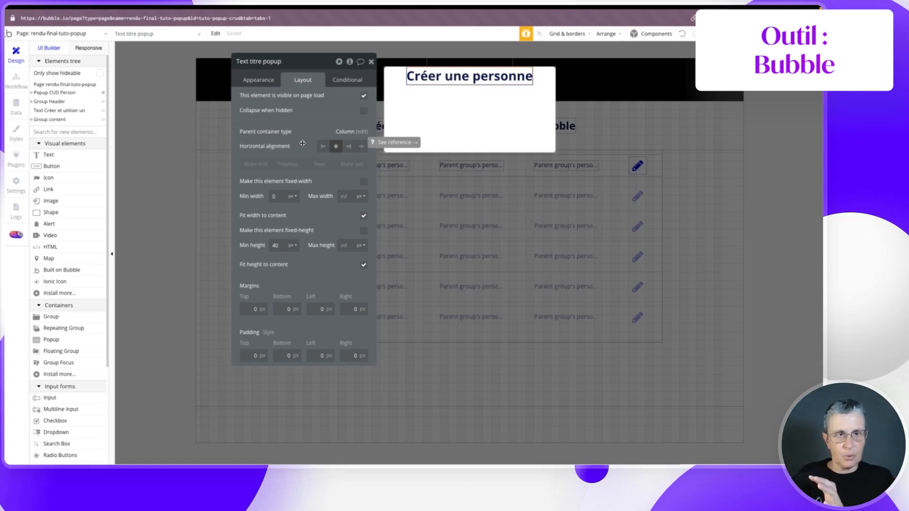
# - Draw Group E below the title and make it a Row layout, not fixed-width, min width 0
pyautogui.click(69, 317)
pyautogui.moveTo(393, 94); pyautogui.dragTo(538, 129)
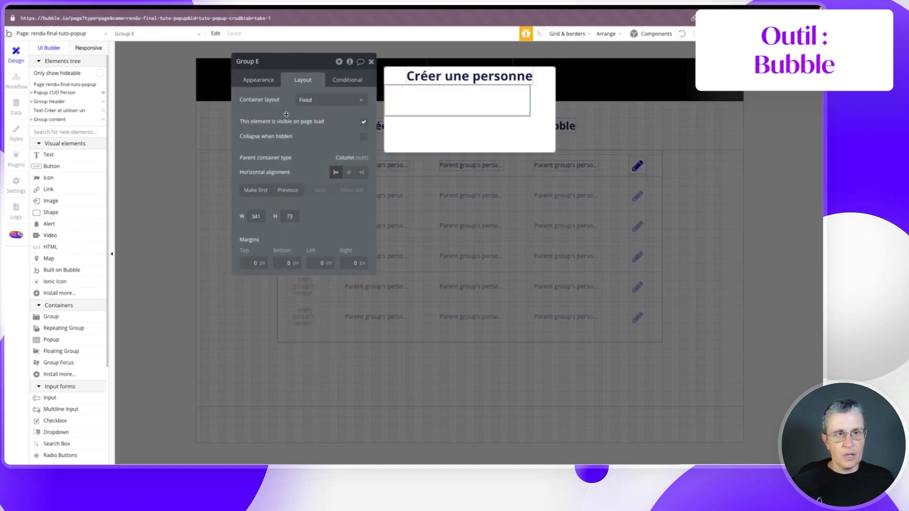
pyautogui.click(320, 99)
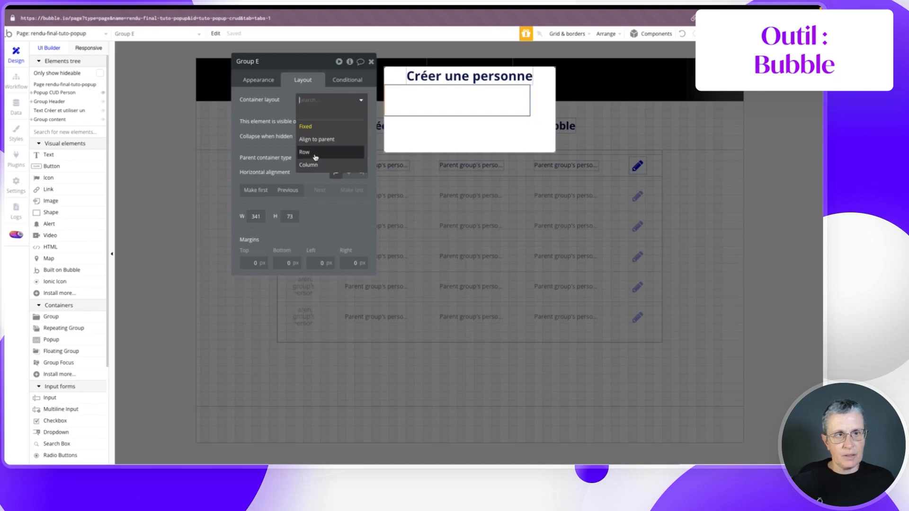
pyautogui.click(314, 152)
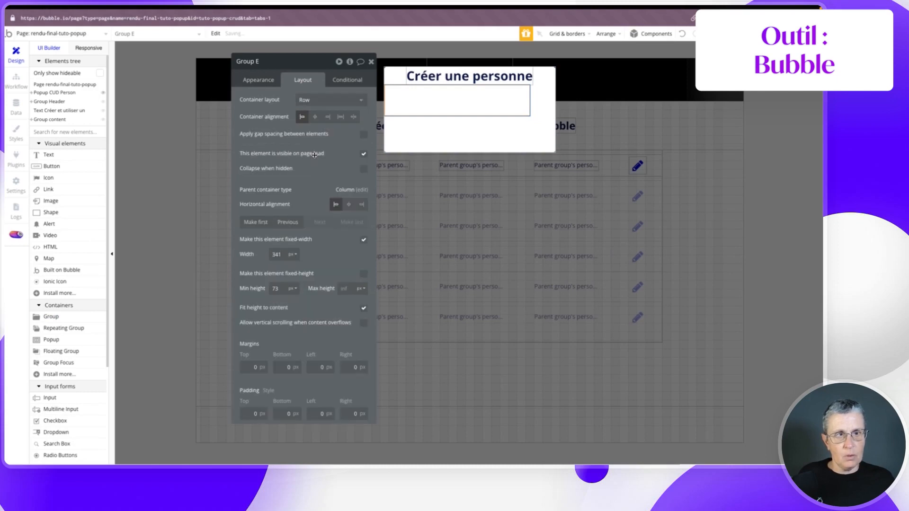
pyautogui.click(363, 240)
pyautogui.doubleClick(276, 254)
pyautogui.write('0')
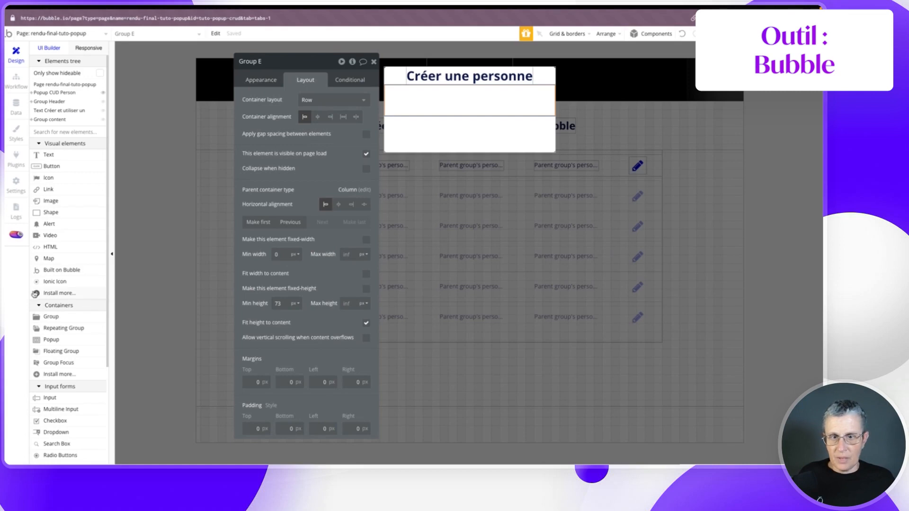
pyautogui.scroll(-3, 55, 381)
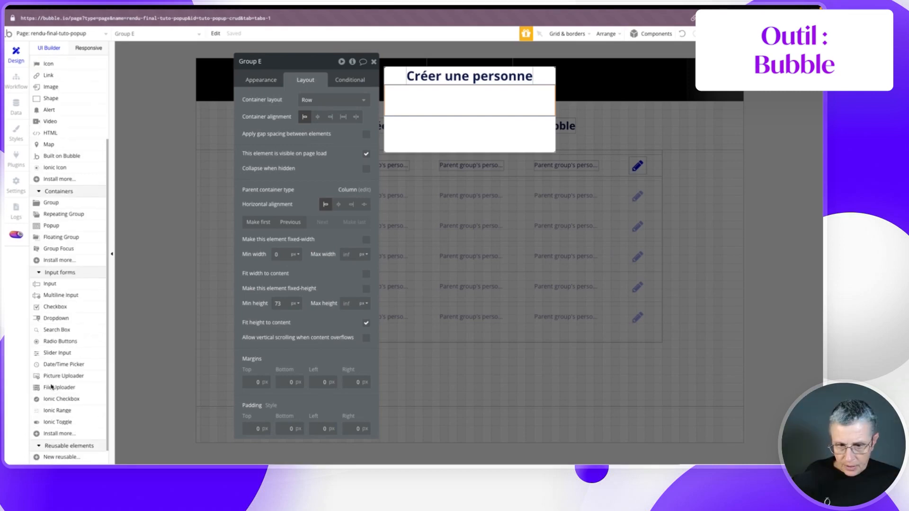
# - Add a 120×120 picture uploader to the popup row, centred vertically
pyautogui.click(66, 376)
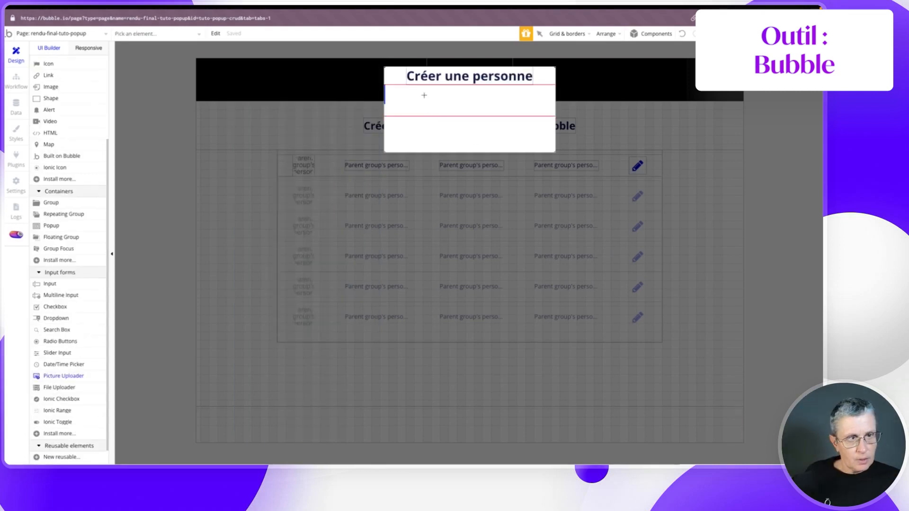
pyautogui.moveTo(397, 89); pyautogui.dragTo(438, 115)
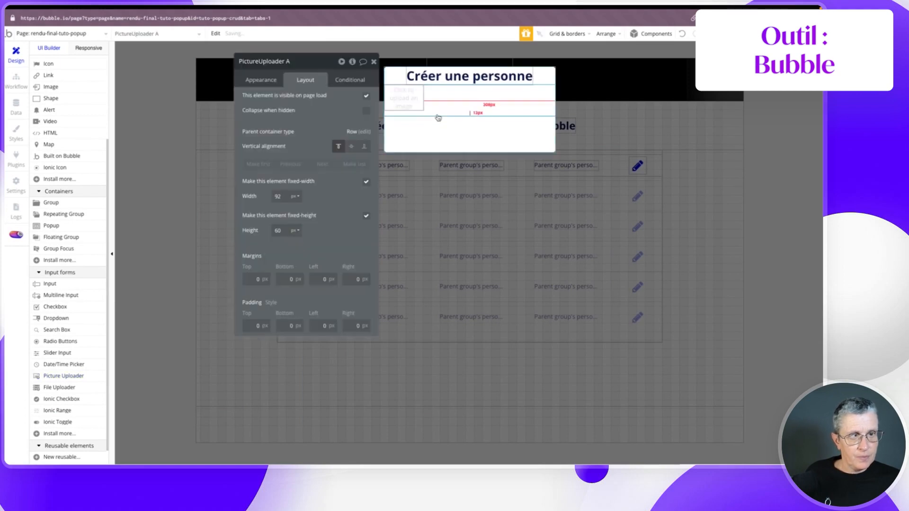
pyautogui.click(280, 196)
pyautogui.write('120')
pyautogui.click(281, 231)
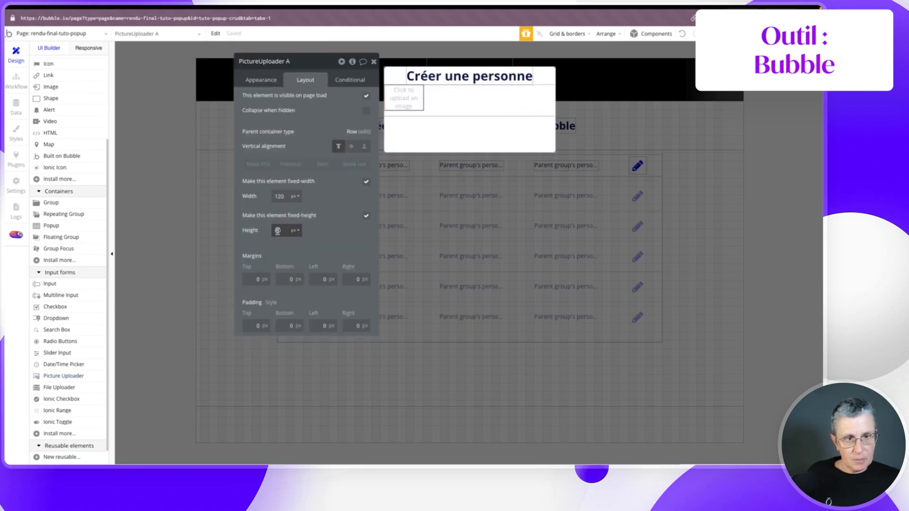
pyautogui.write('120')
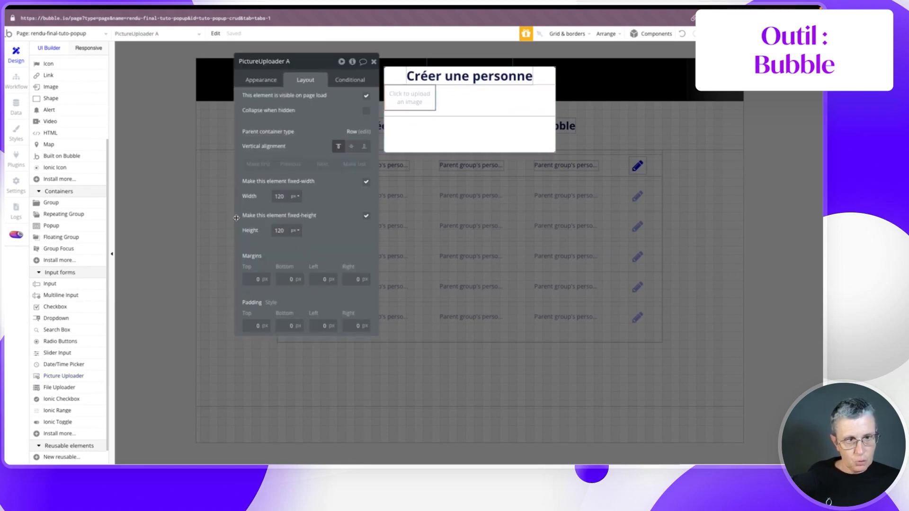
pyautogui.click(272, 250)
pyautogui.click(352, 146)
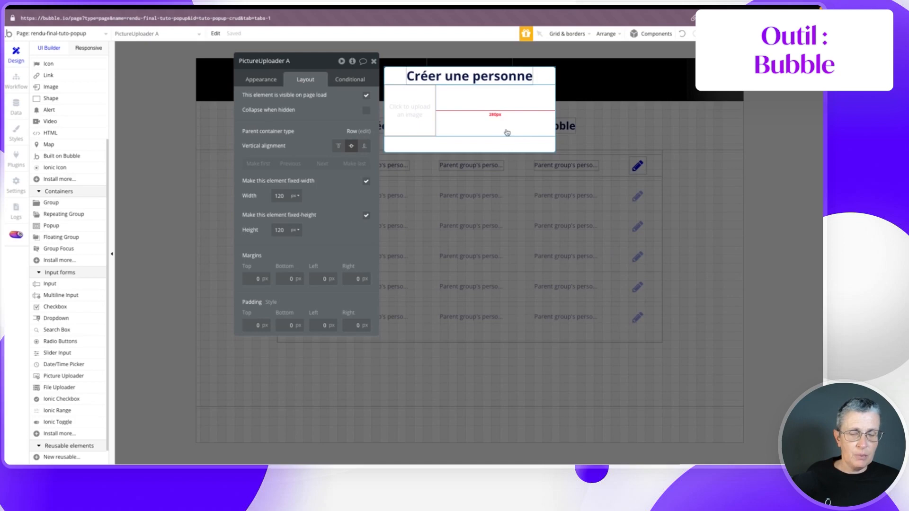
# - Rename Group E to Group input popup and draw a new group beside the uploader
pyautogui.click(305, 63)
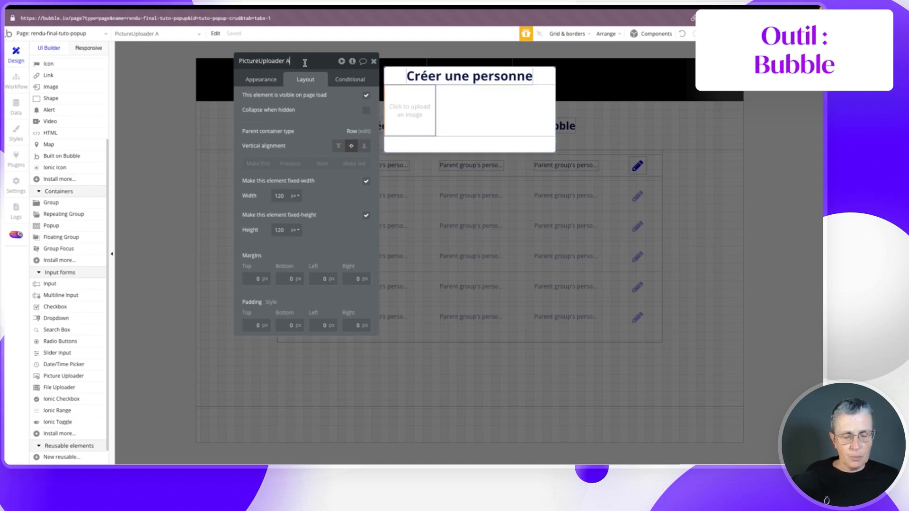
pyautogui.press('BackSpace')
pyautogui.press('BackSpace')
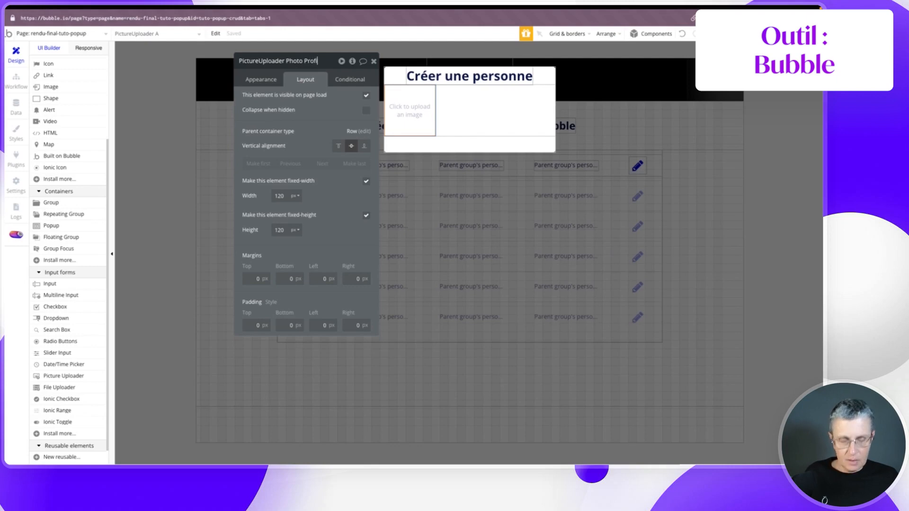
pyautogui.click(475, 108)
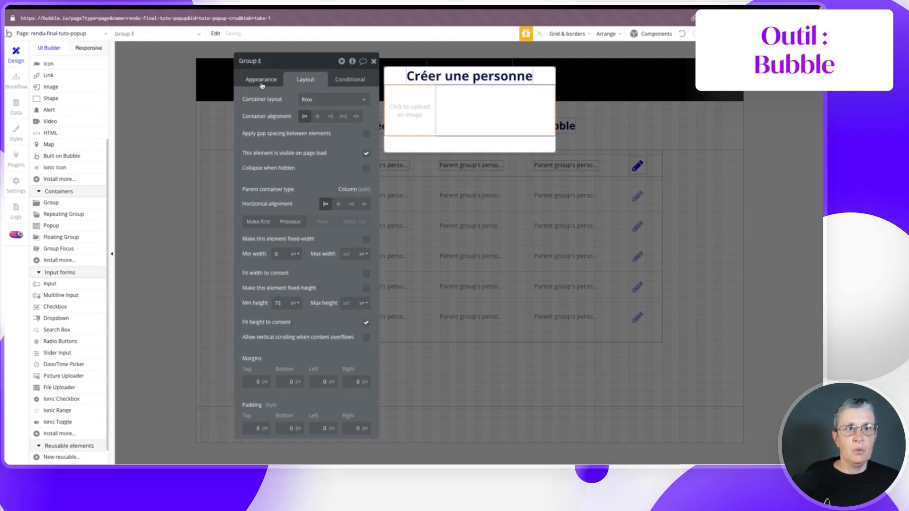
pyautogui.click(264, 61)
pyautogui.write('input pu')
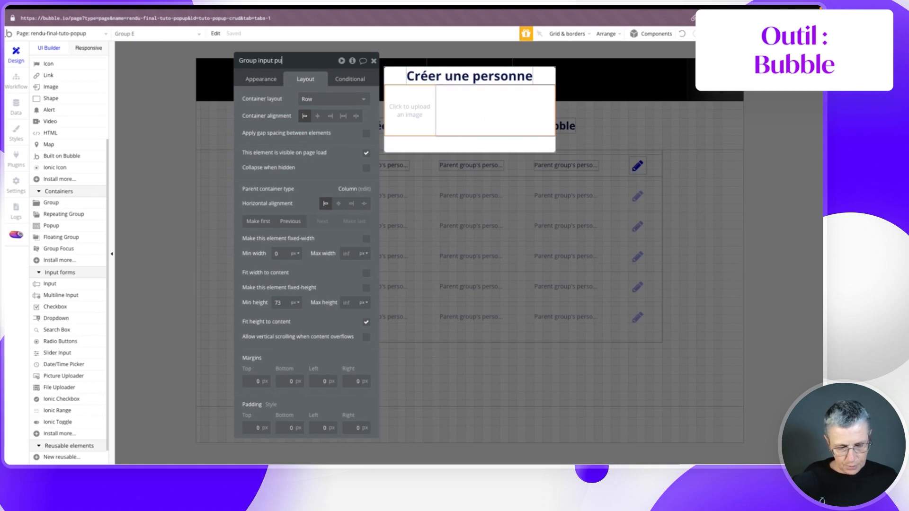
pyautogui.write('pup')
pyautogui.press('Return')
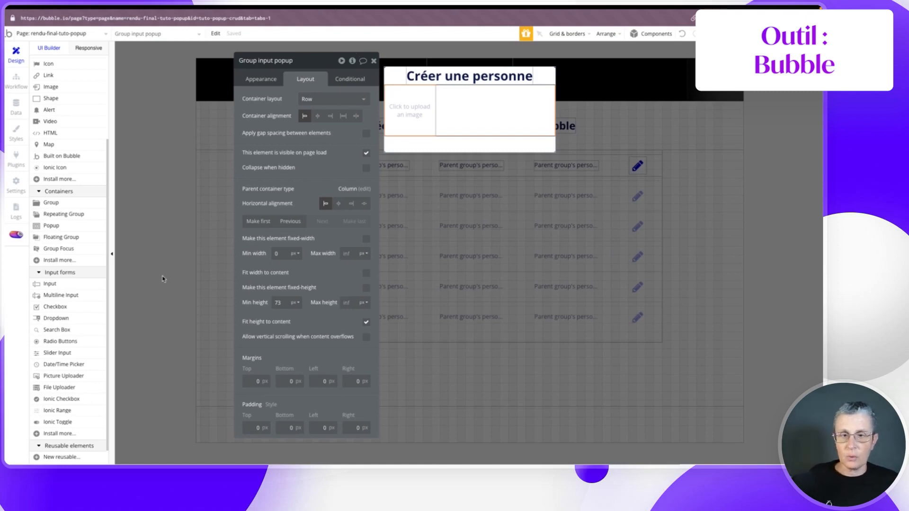
pyautogui.click(50, 203)
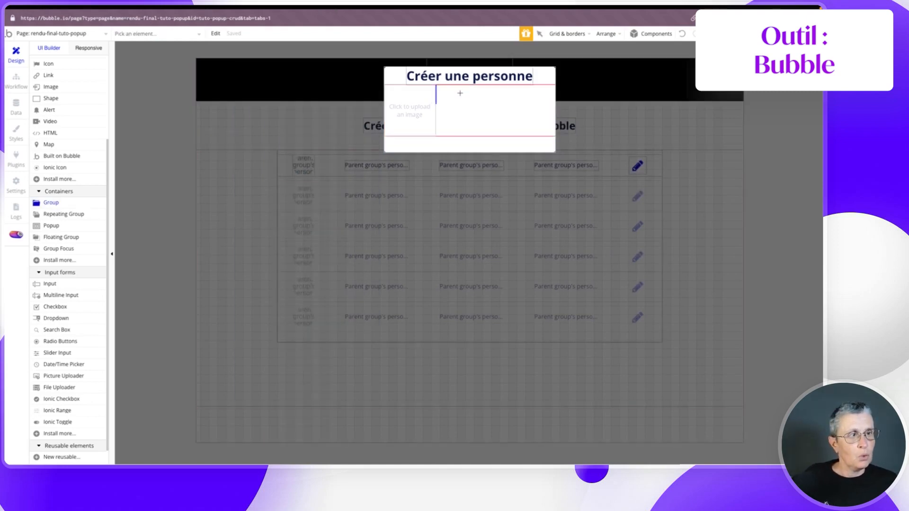
pyautogui.moveTo(460, 91); pyautogui.dragTo(508, 137)
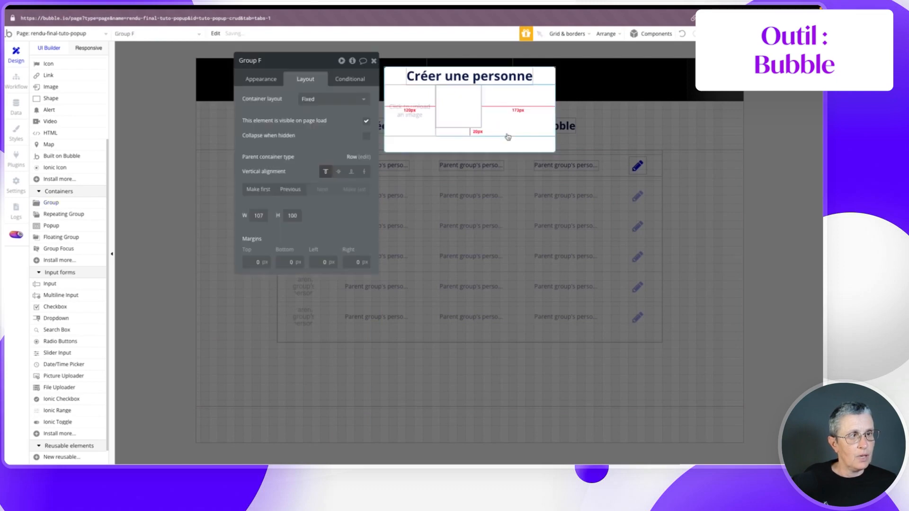
# - Rename the new group to Group input right and give it a Column layout
pyautogui.click(278, 60)
pyautogui.press('BackSpace')
pyautogui.press('BackSpace')
pyautogui.write('input ')
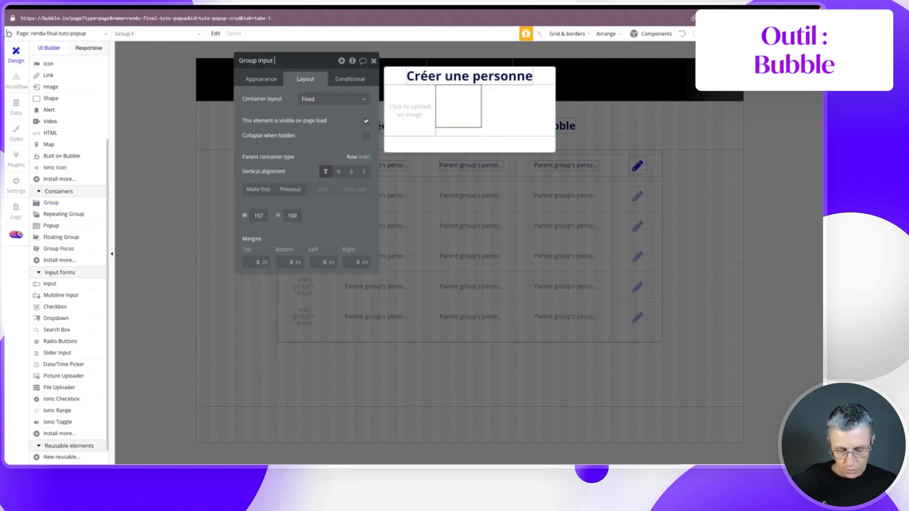
pyautogui.write('right')
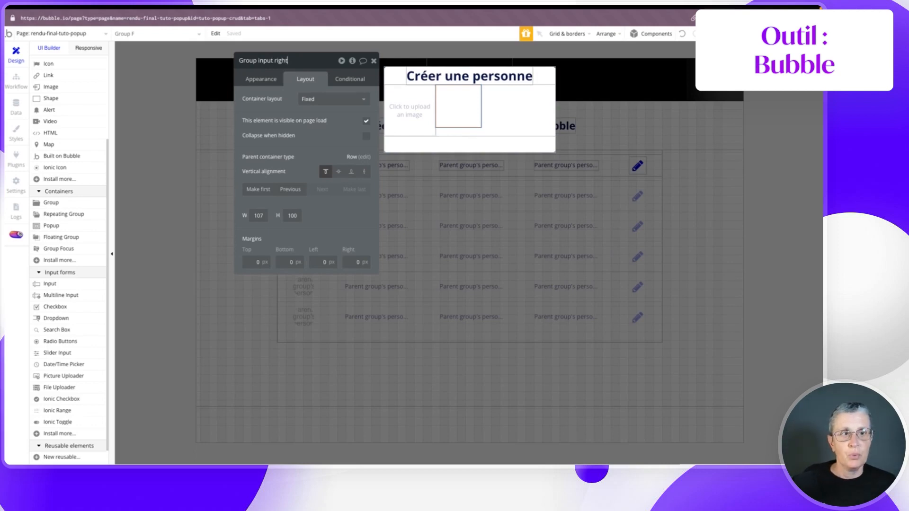
pyautogui.click(334, 98)
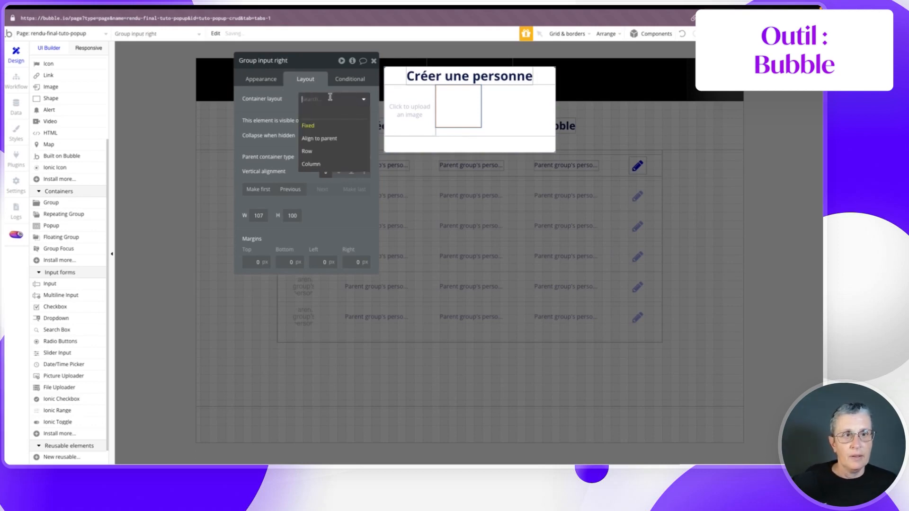
pyautogui.click(320, 164)
pyautogui.scroll(-1, 44, 247)
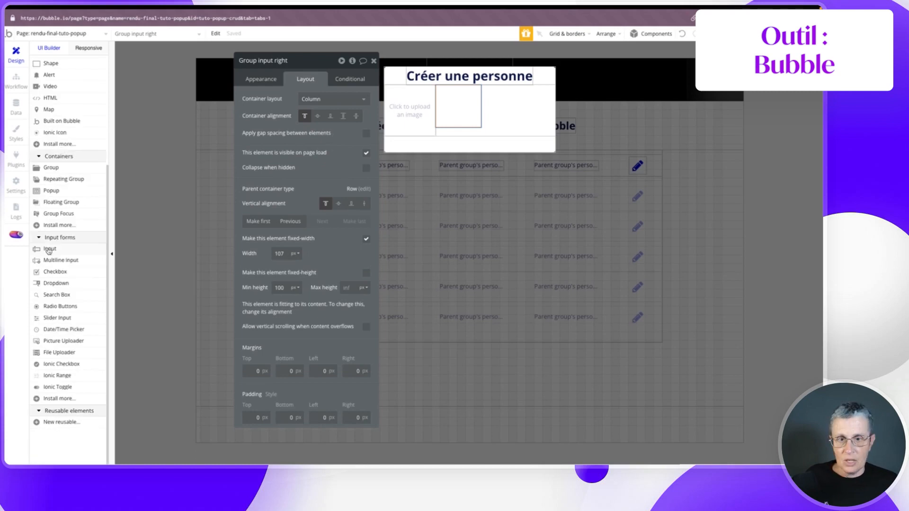
# - Add an input named Full-name with placeholder 'Prénom nom' inside Group input right
pyautogui.click(48, 248)
pyautogui.moveTo(442, 92); pyautogui.dragTo(476, 107)
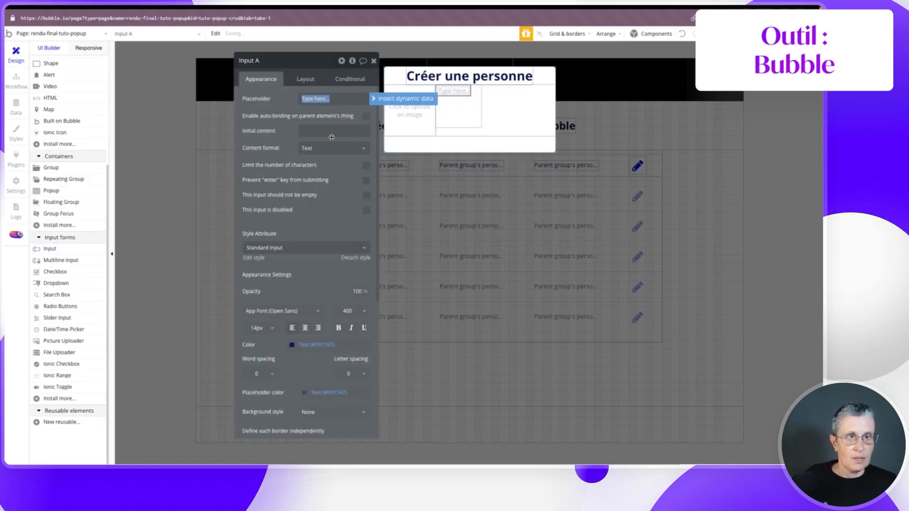
pyautogui.click(266, 60)
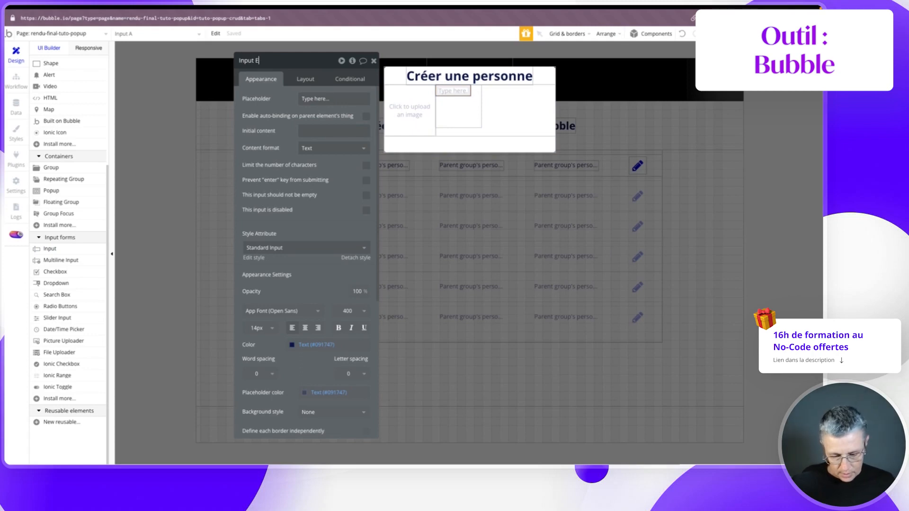
pyautogui.write('Full-name')
pyautogui.click(305, 98)
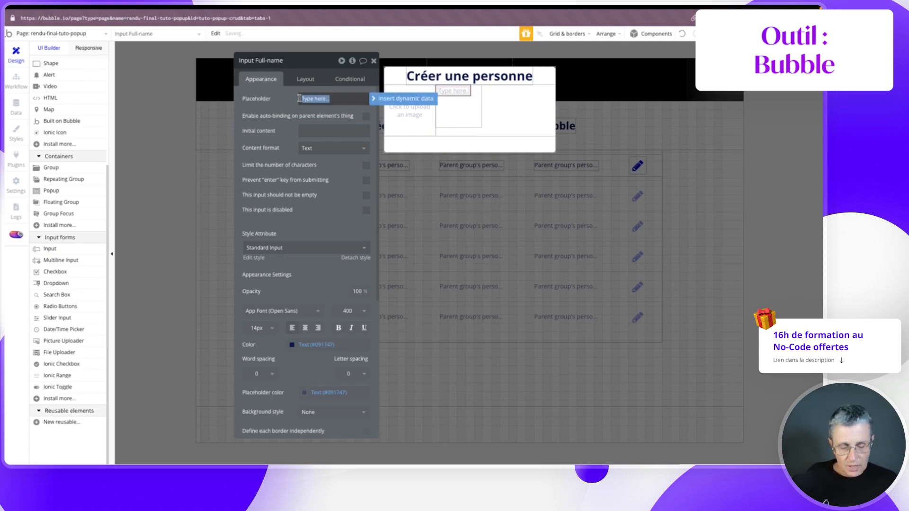
pyautogui.write('Prénom nom')
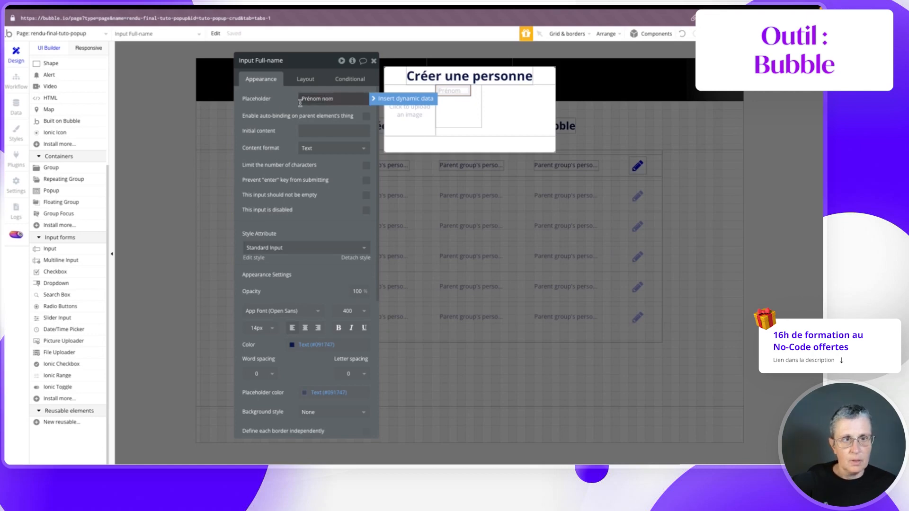
pyautogui.click(305, 79)
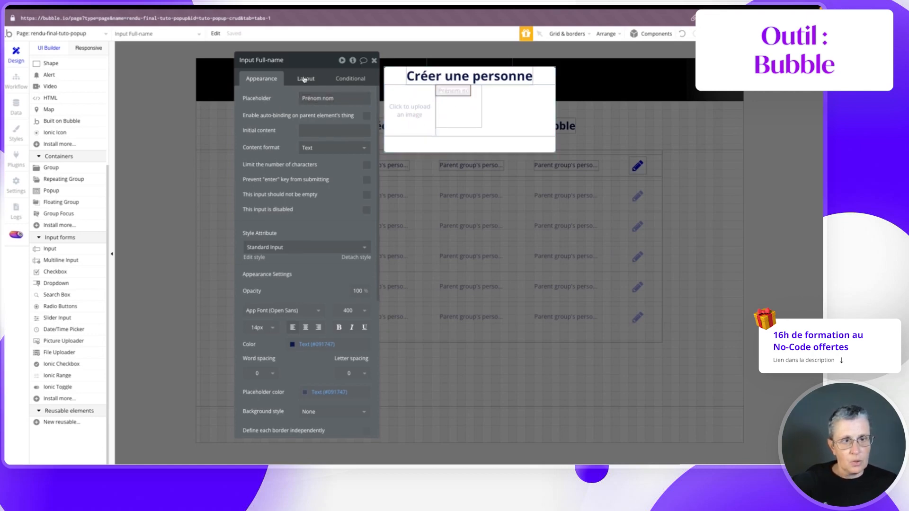
# - Size the Full-name input to 40 px high and 220 px wide
pyautogui.click(279, 230)
pyautogui.write('40')
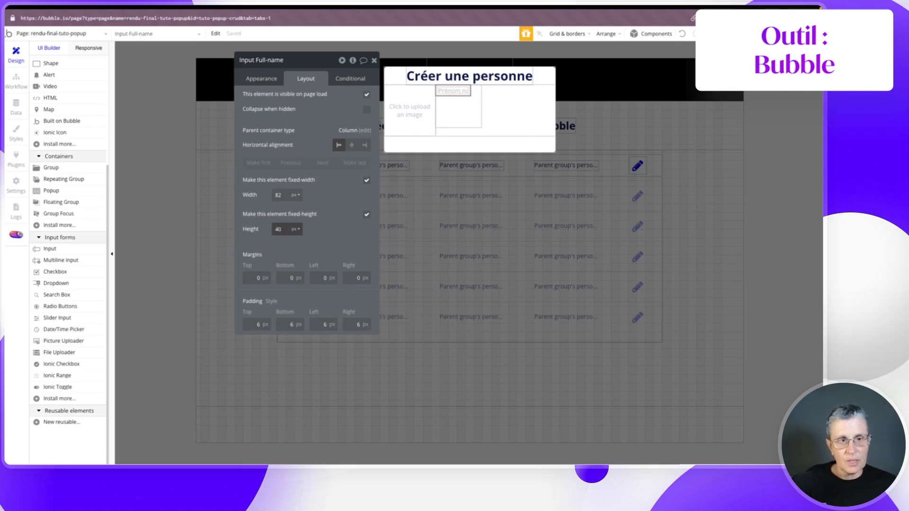
pyautogui.click(316, 240)
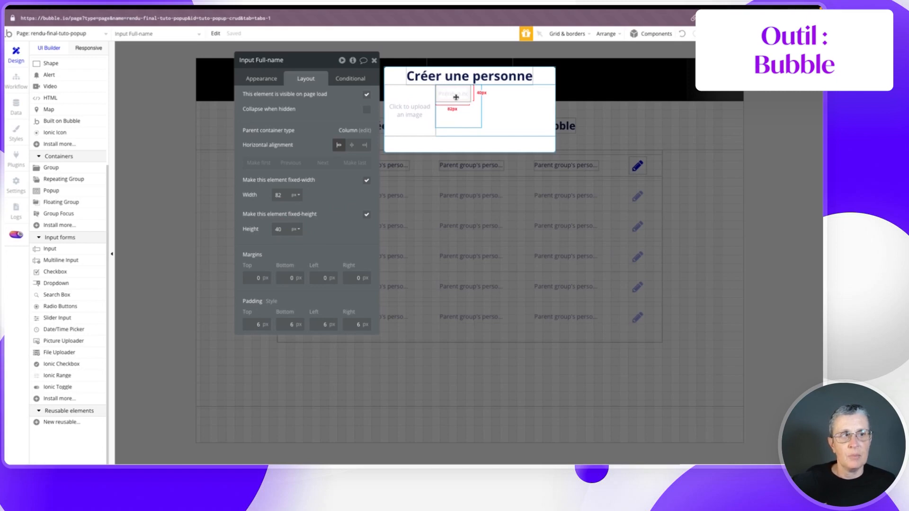
pyautogui.click(278, 196)
pyautogui.write('220')
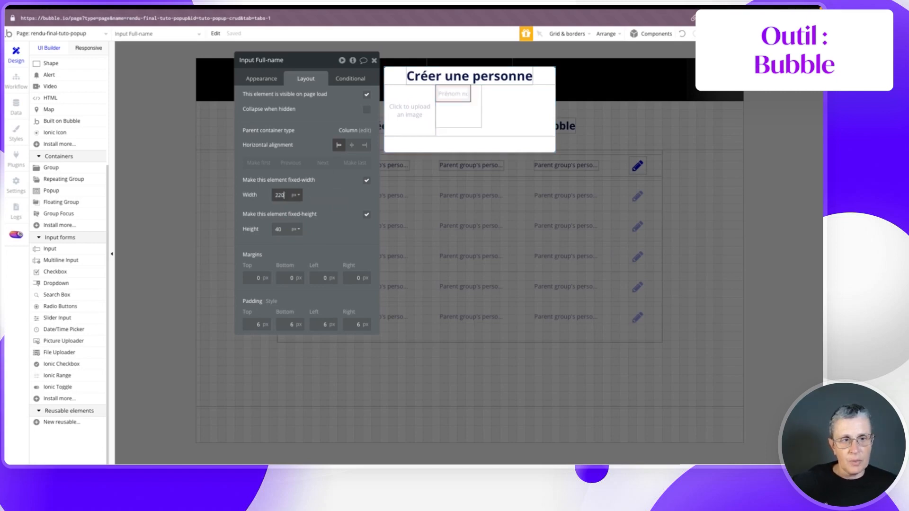
pyautogui.press('Return')
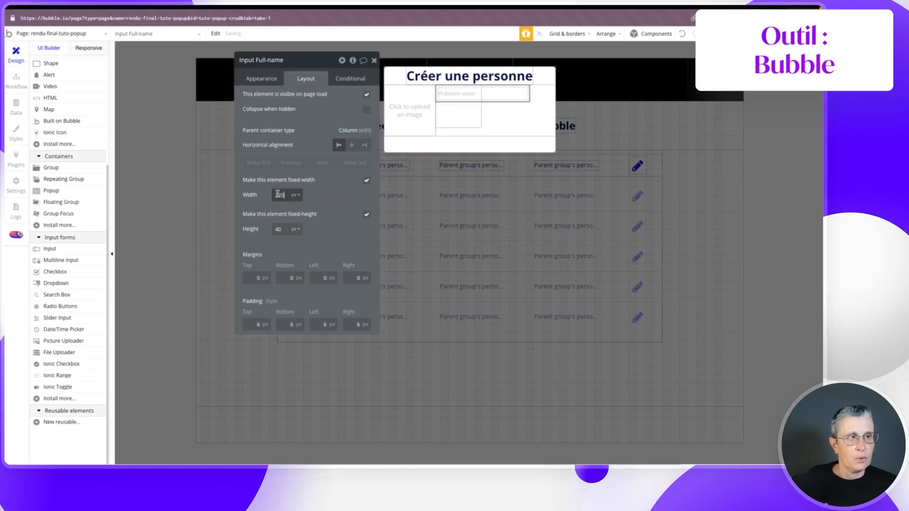
pyautogui.click(467, 117)
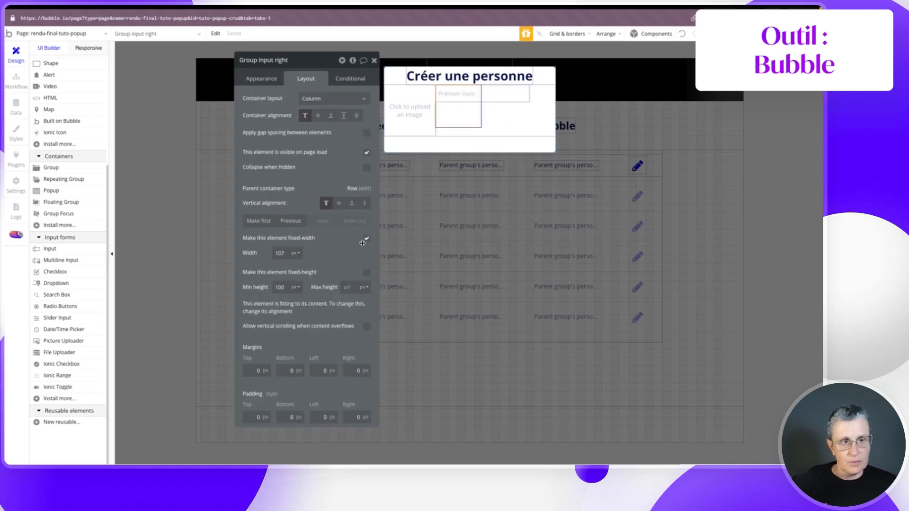
# - Make Group input right fit its content's width and rename the row group to Group inputs popup
pyautogui.click(363, 241)
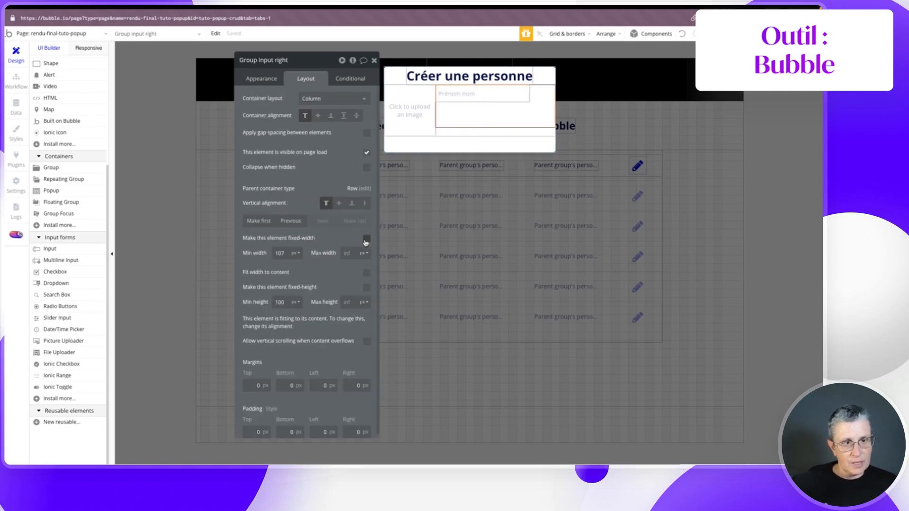
pyautogui.click(366, 273)
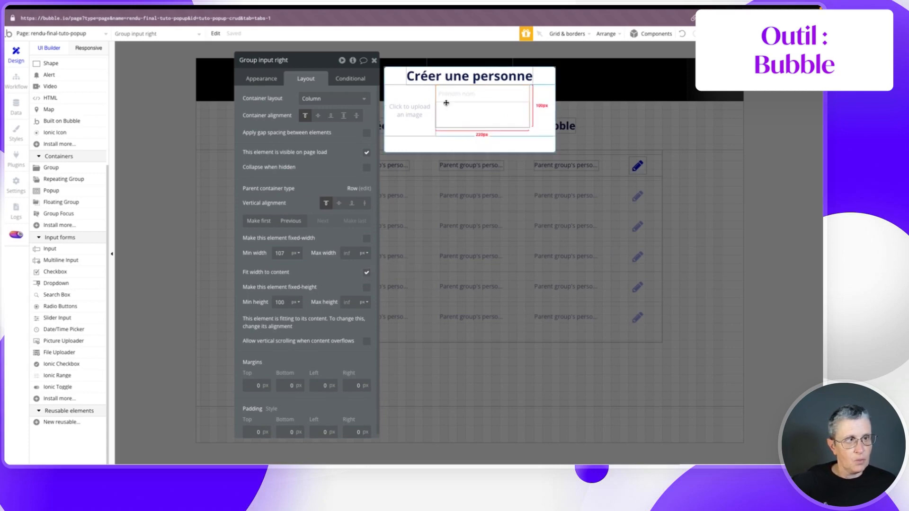
pyautogui.click(546, 118)
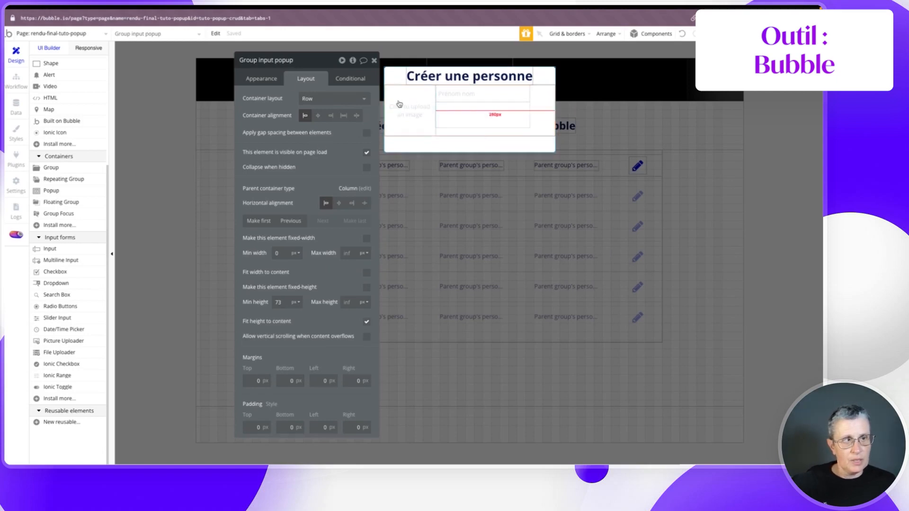
pyautogui.click(273, 60)
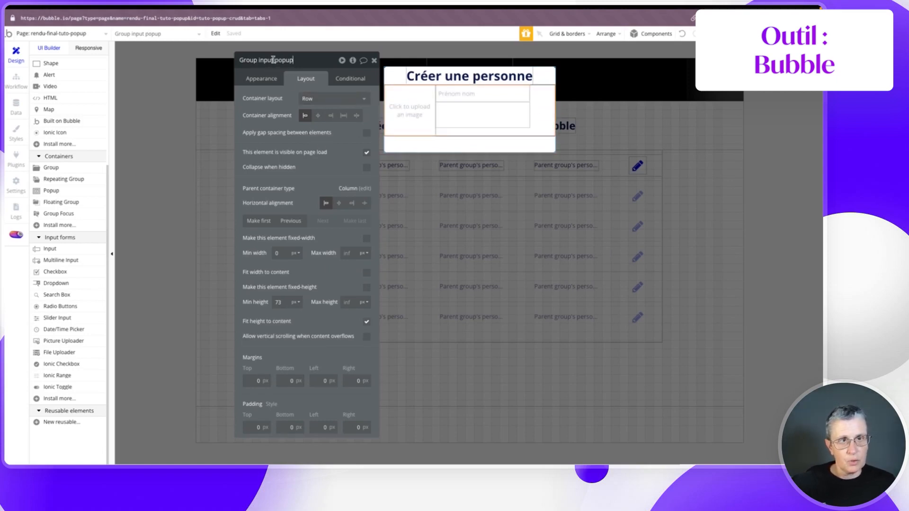
pyautogui.write('s')
pyautogui.press('Return')
# - Set the row group's container alignment to space-between
pyautogui.click(357, 116)
pyautogui.click(342, 114)
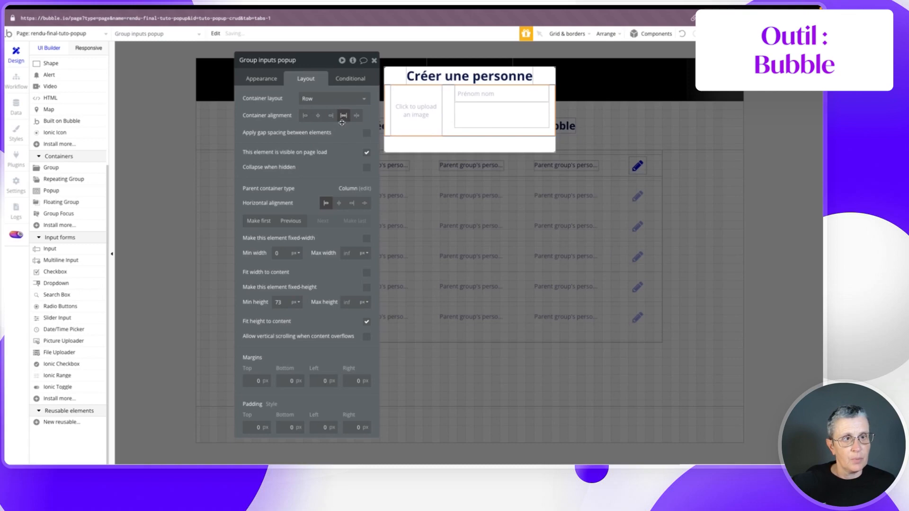
pyautogui.click(444, 108)
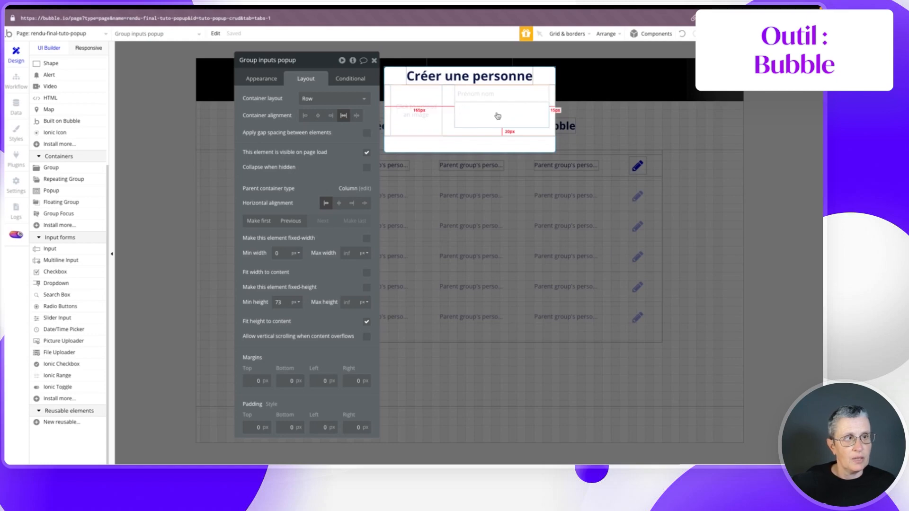
pyautogui.click(490, 97)
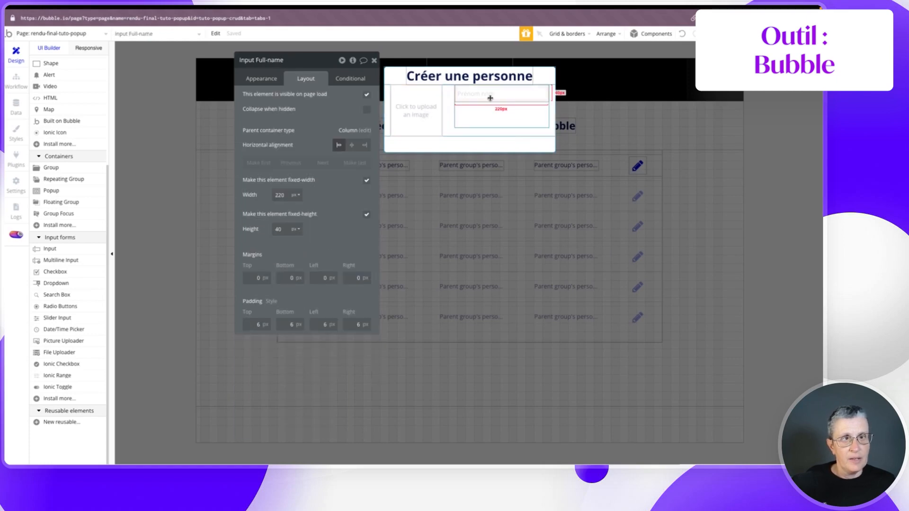
# - Duplicate the name input as Input email with placeholder 'Email' and Email content format
pyautogui.click(261, 78)
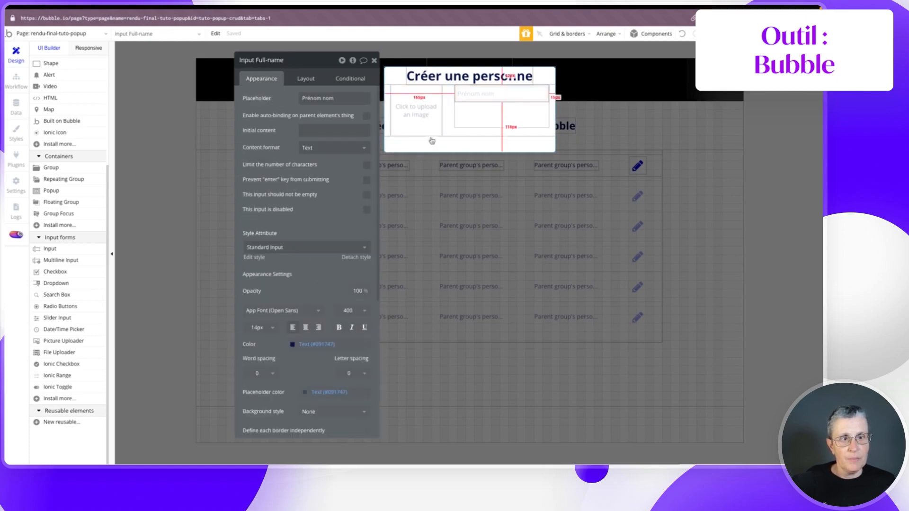
pyautogui.hotkey('ctrl', 'c')
pyautogui.hotkey('ctrl', 'v')
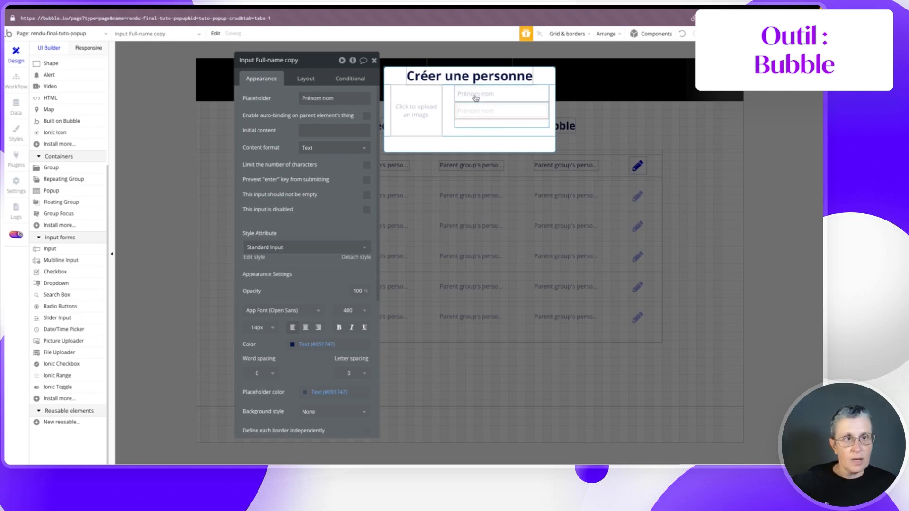
pyautogui.click(293, 60)
pyautogui.moveTo(298, 60); pyautogui.dragTo(256, 62)
pyautogui.write('email')
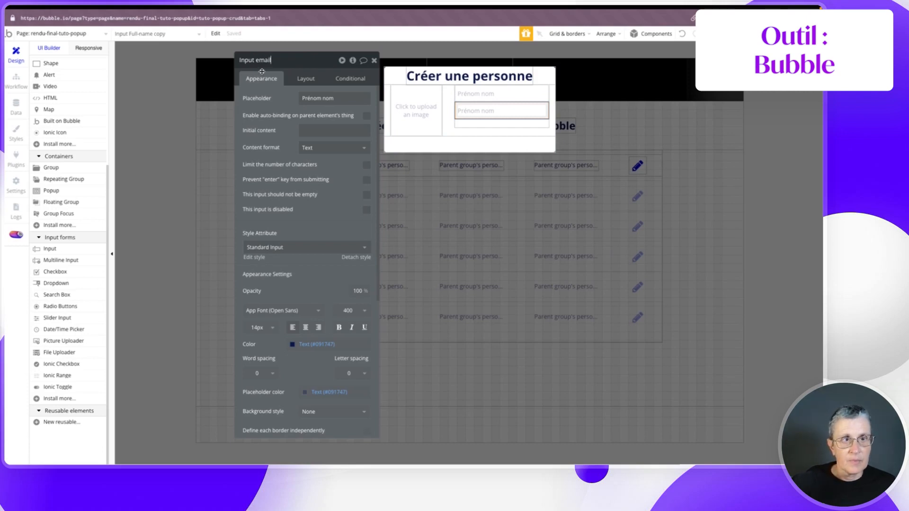
pyautogui.tripleClick(341, 98)
pyautogui.write('Email')
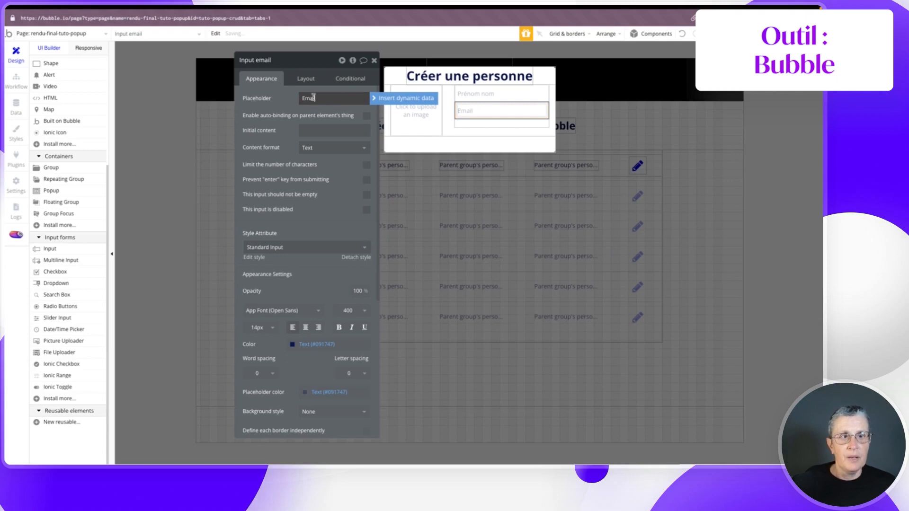
pyautogui.click(299, 149)
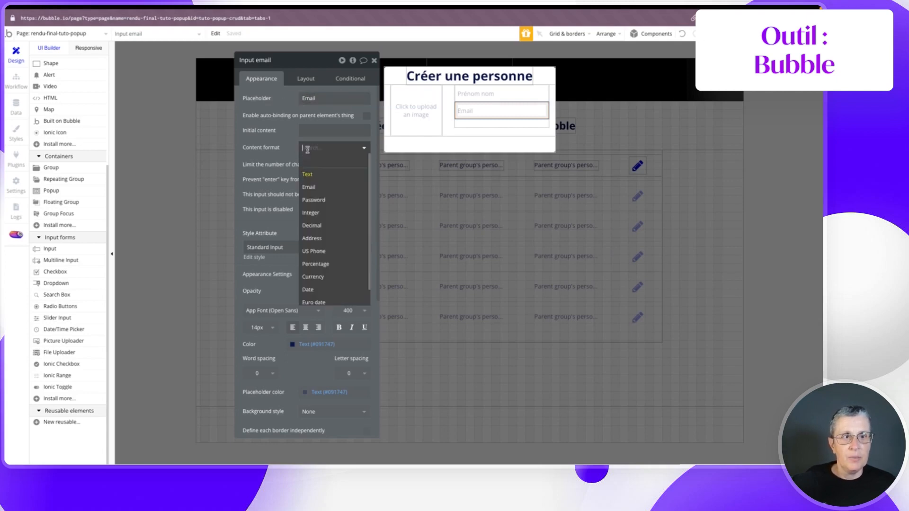
pyautogui.click(317, 187)
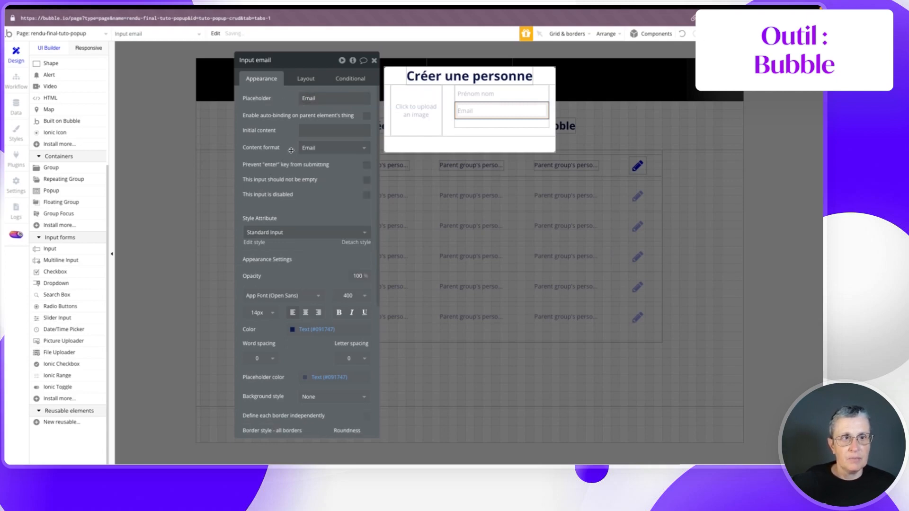
# - Rename the inputs group to Group inputs right and enable a 20 px row gap
pyautogui.click(469, 123)
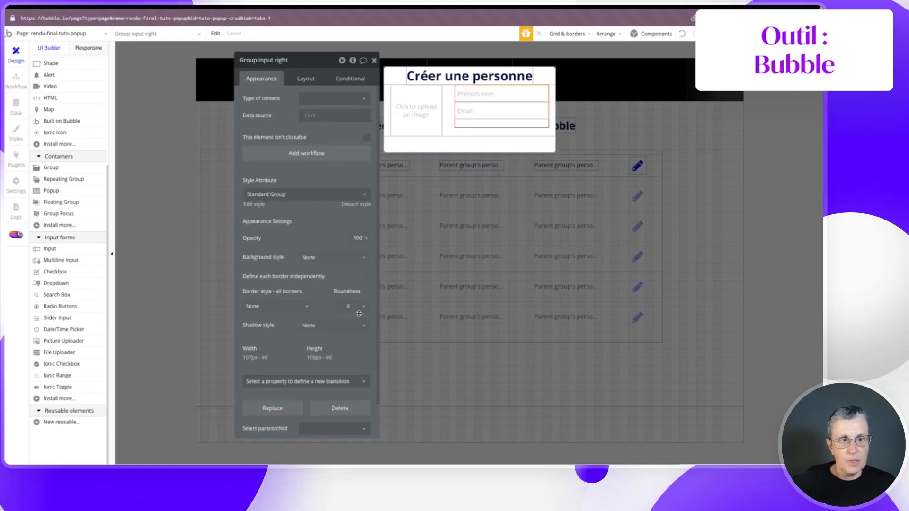
pyautogui.click(274, 60)
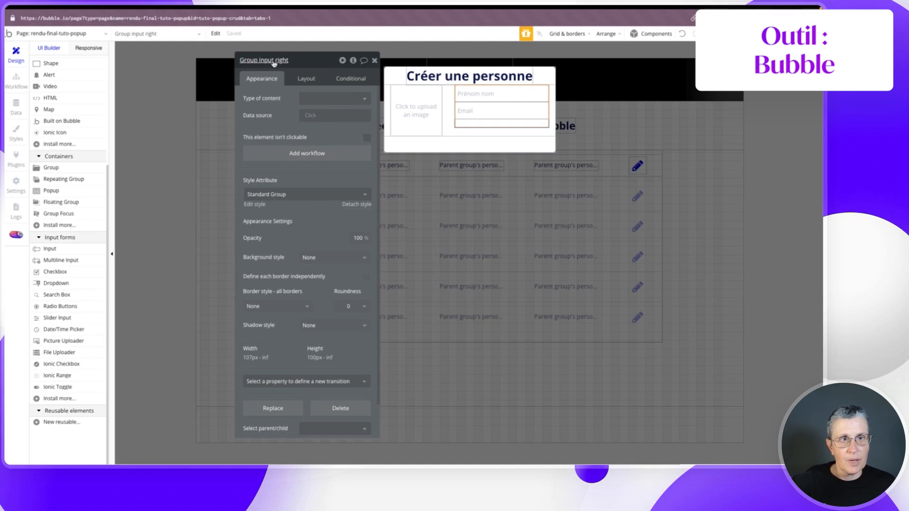
pyautogui.write('s')
pyautogui.click(305, 79)
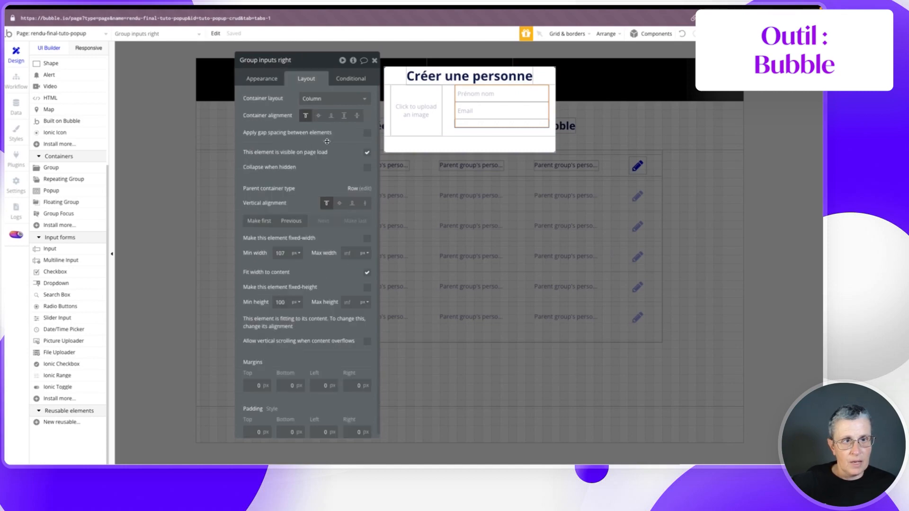
pyautogui.click(367, 133)
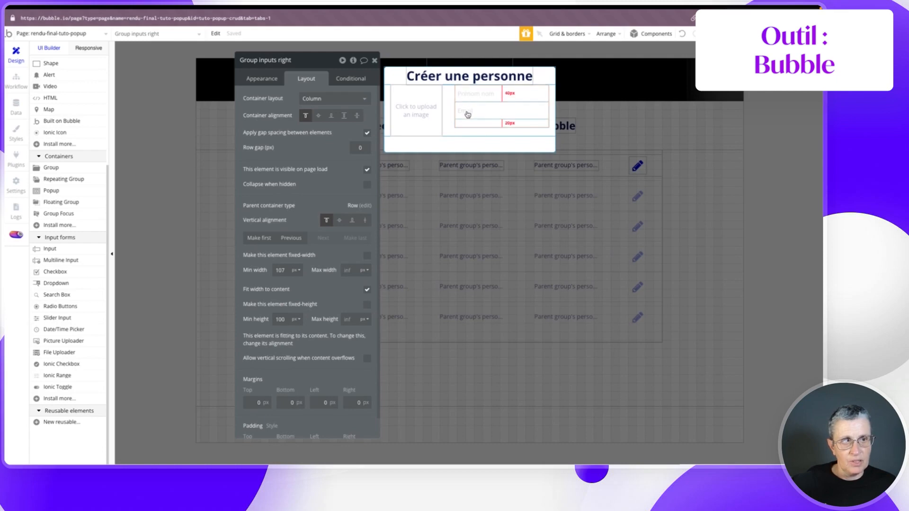
pyautogui.click(354, 149)
pyautogui.write('2')
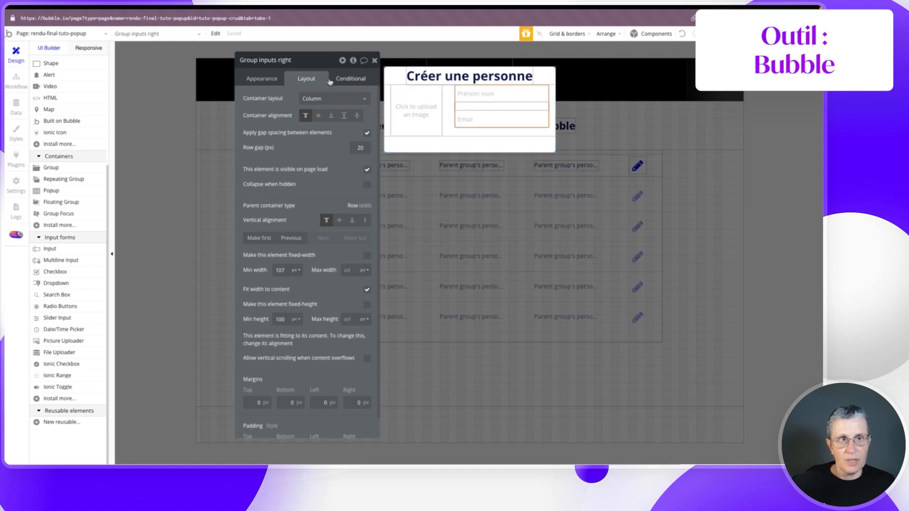
pyautogui.click(62, 287)
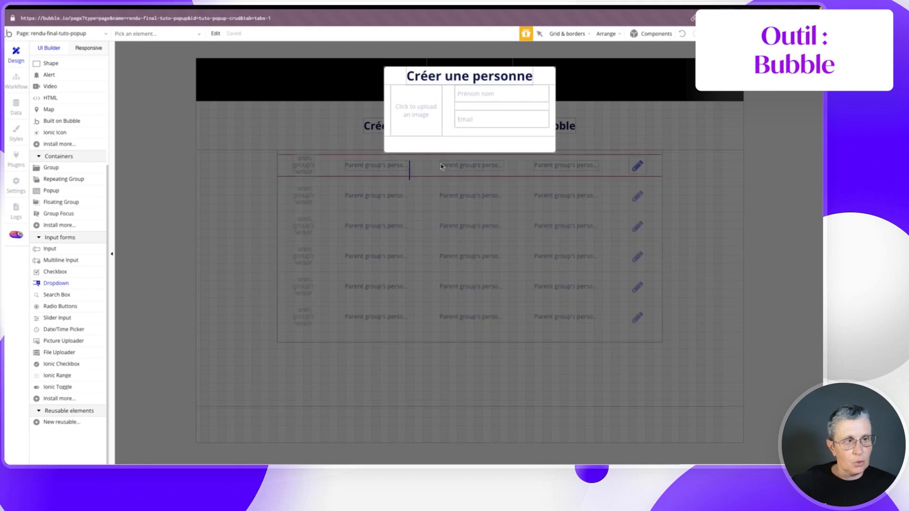
# - Place a 220 px wide dropdown with placeholder 'Team' between the name and email inputs, and start renaming it
pyautogui.moveTo(462, 106); pyautogui.dragTo(537, 114)
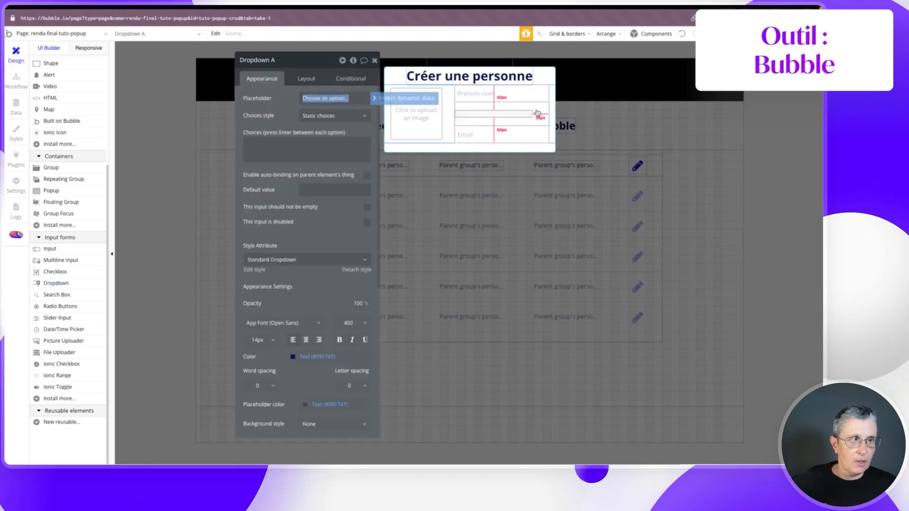
pyautogui.click(316, 79)
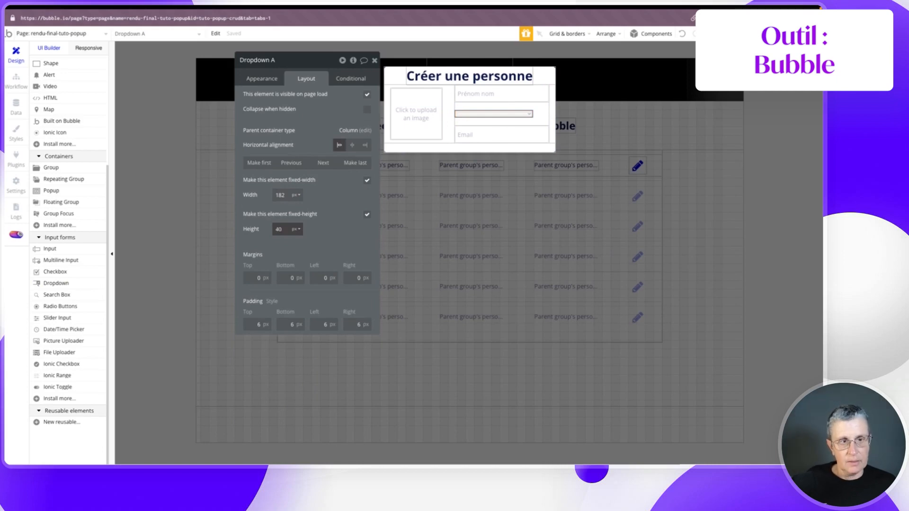
pyautogui.doubleClick(281, 195)
pyautogui.write('2')
pyautogui.click(320, 193)
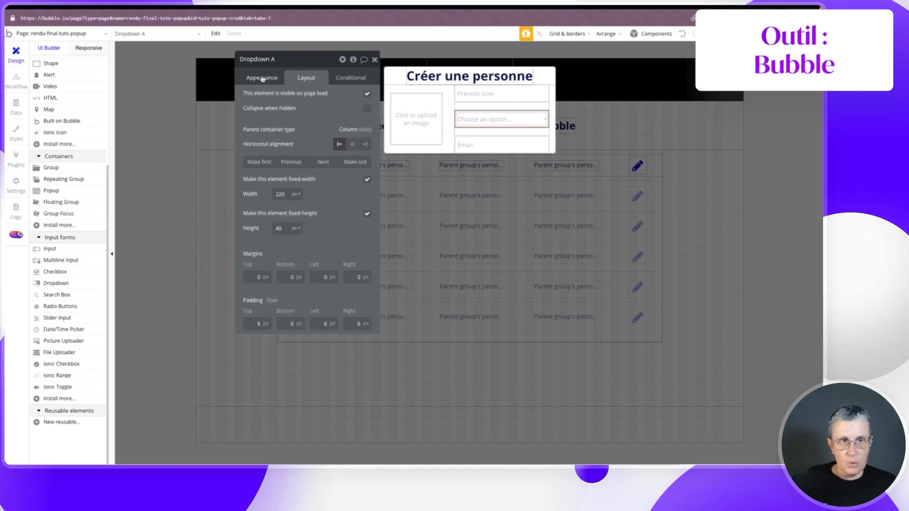
pyautogui.click(262, 78)
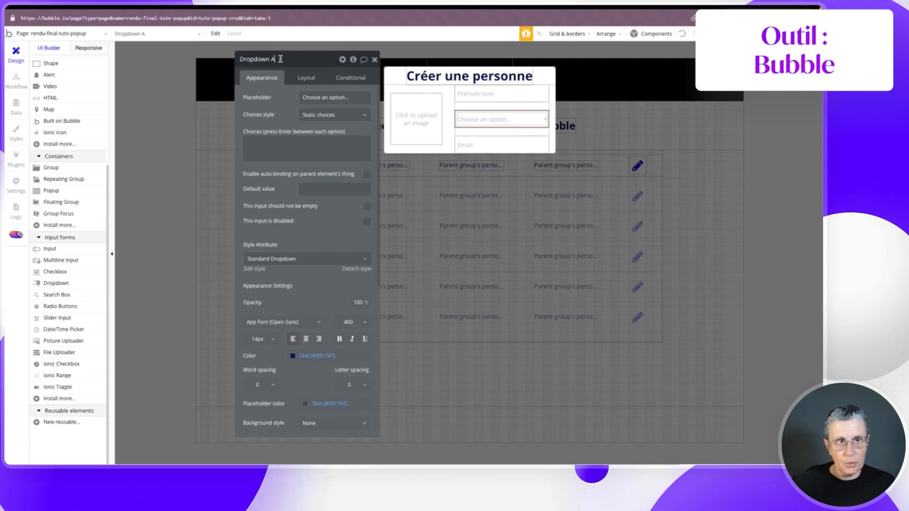
pyautogui.click(322, 97)
pyautogui.write('Team')
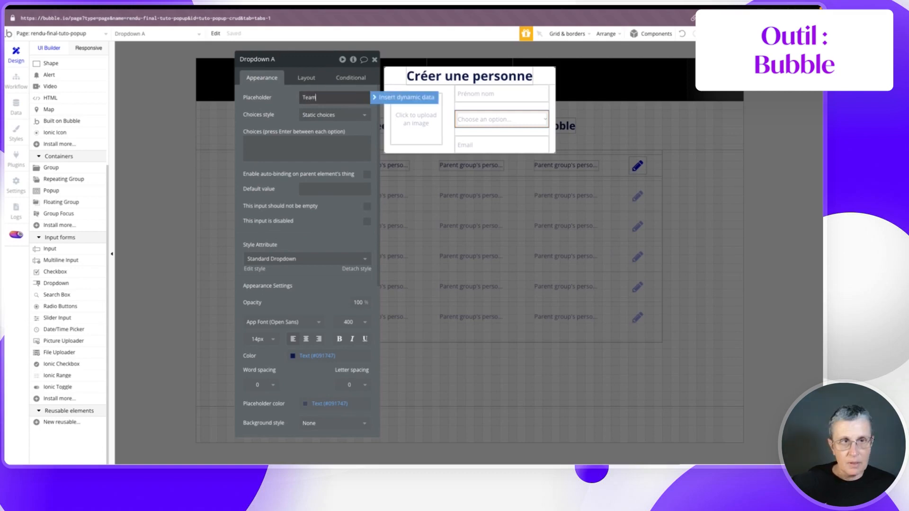
pyautogui.click(283, 98)
pyautogui.click(277, 62)
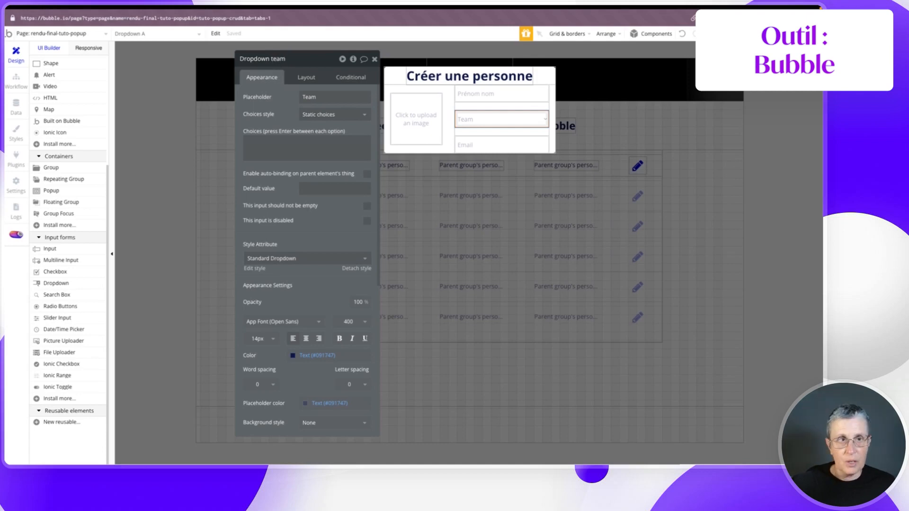
# - Make the team dropdown use dynamic Teams choices from a search for Teams, captioned by Name-team
pyautogui.click(324, 115)
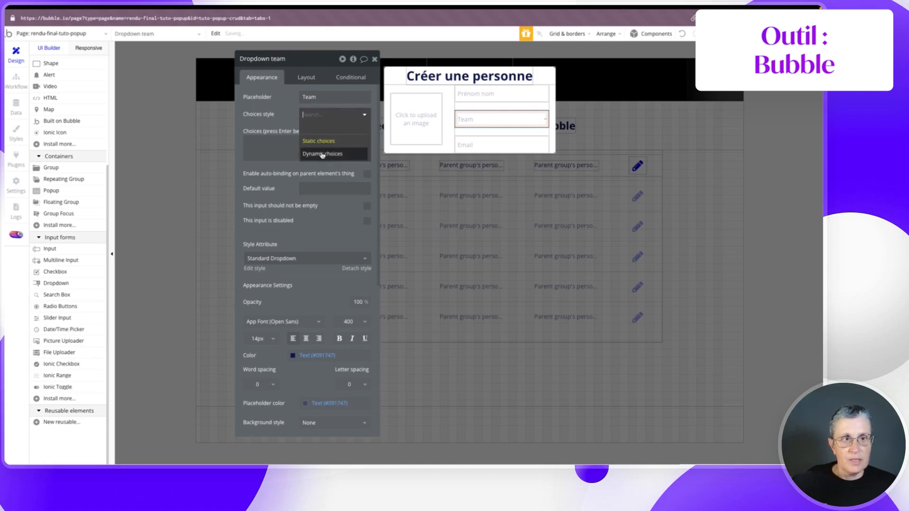
pyautogui.click(320, 152)
pyautogui.click(313, 131)
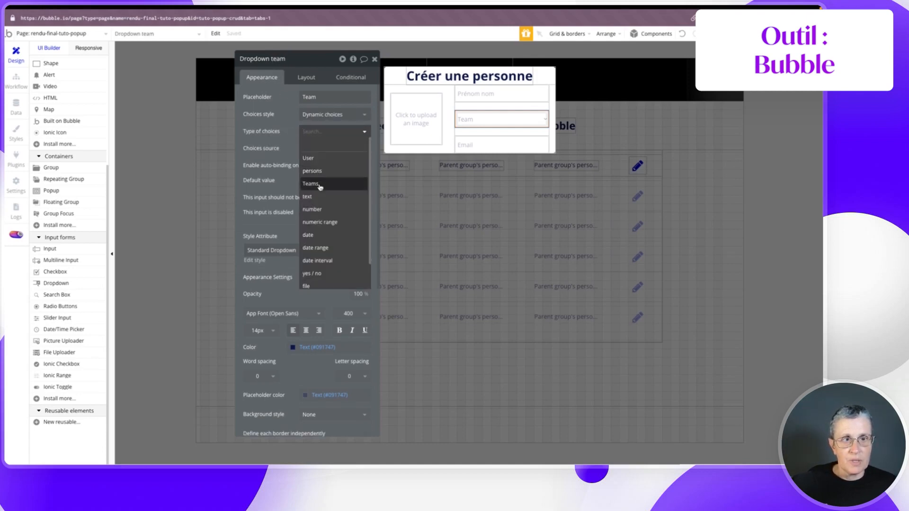
pyautogui.click(317, 187)
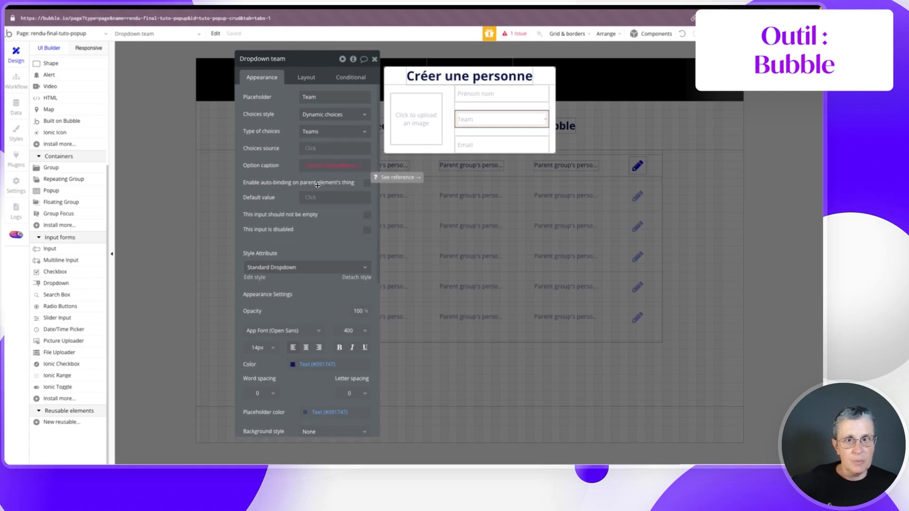
pyautogui.click(315, 151)
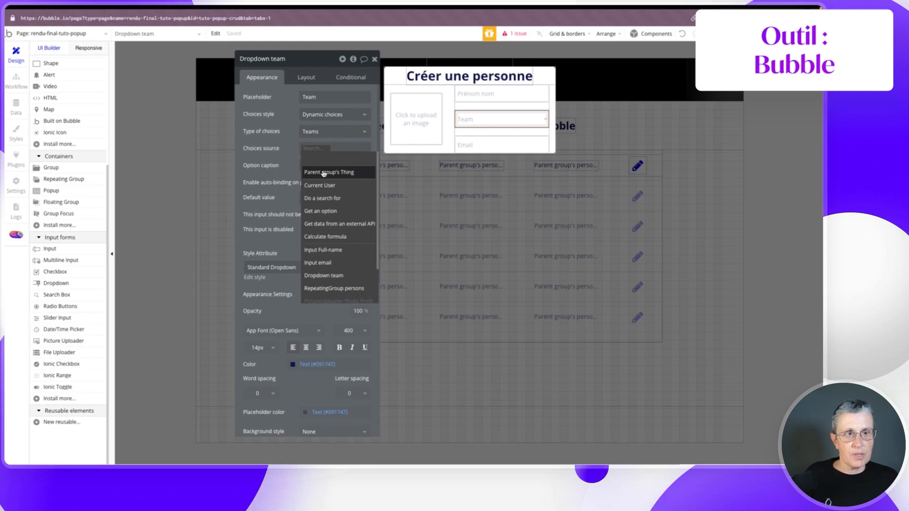
pyautogui.click(322, 172)
pyautogui.click(456, 81)
pyautogui.click(464, 118)
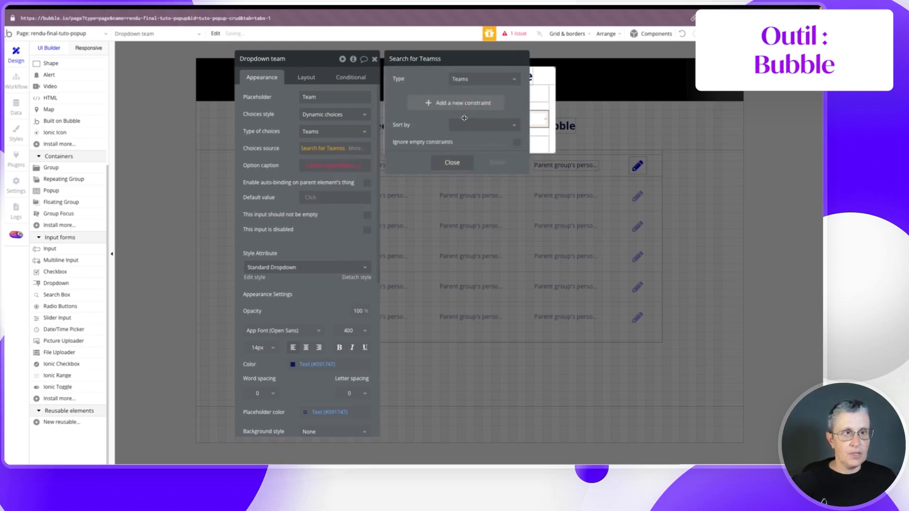
pyautogui.click(291, 159)
pyautogui.click(349, 167)
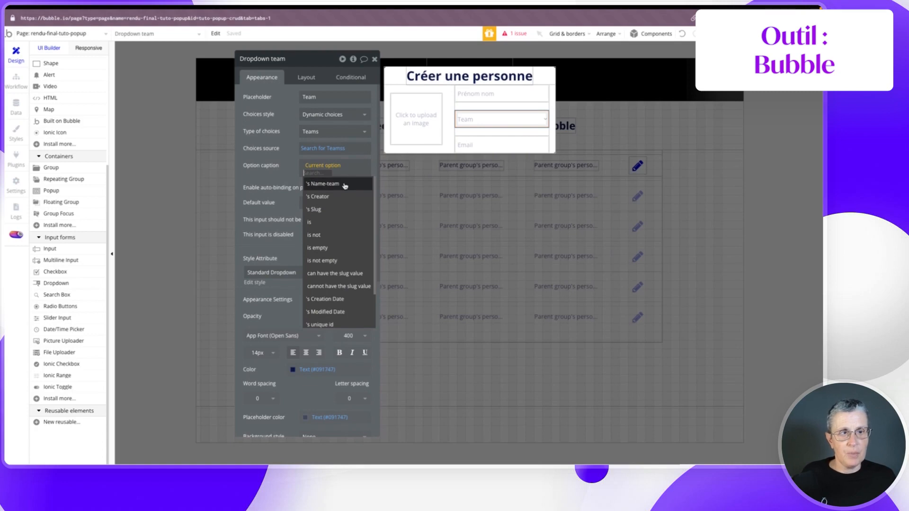
pyautogui.click(345, 184)
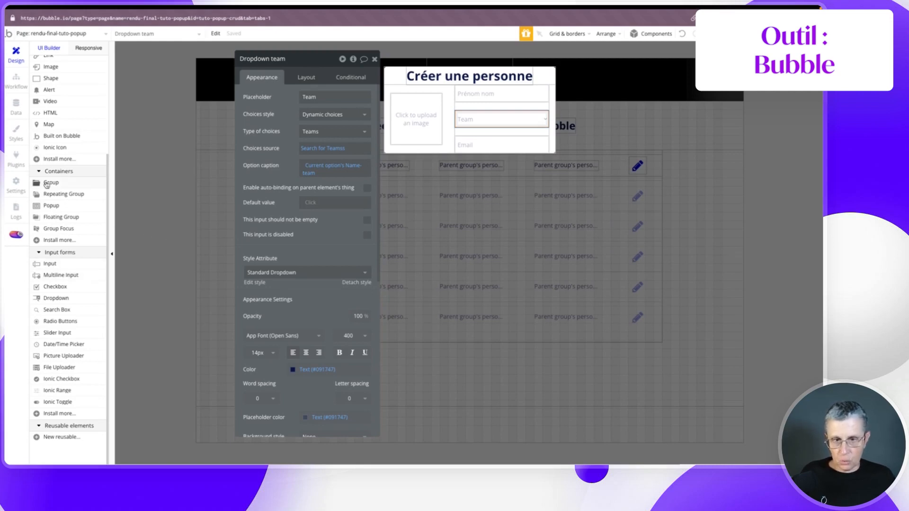
# - Add a new group to the popup and name it Btns
pyautogui.moveTo(48, 184); pyautogui.dragTo(409, 79)
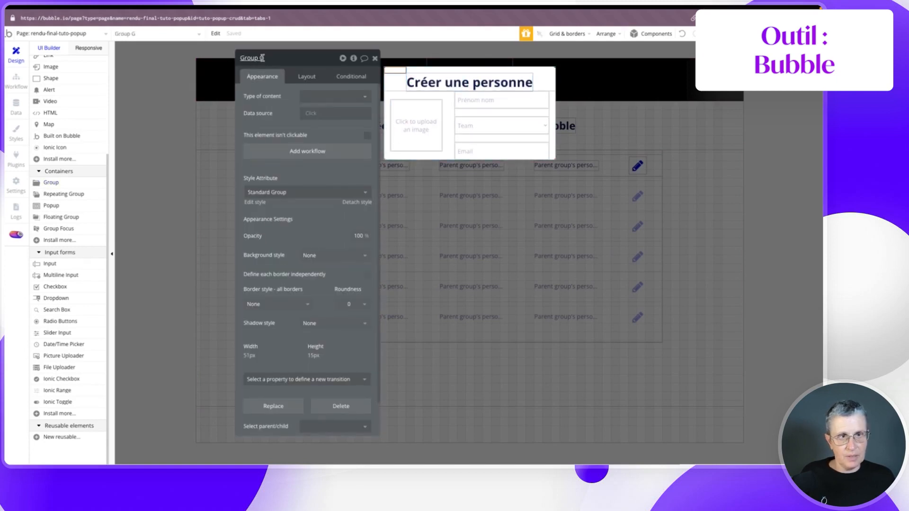
pyautogui.write('Btns')
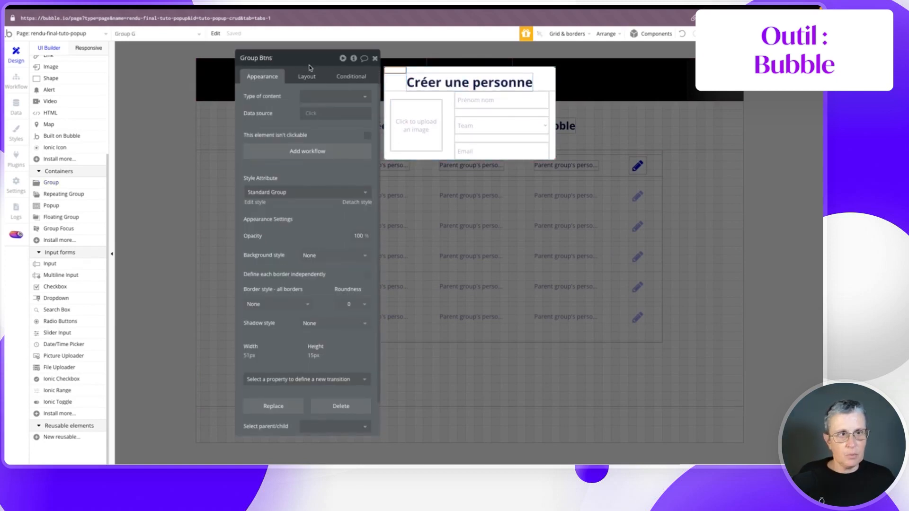
pyautogui.moveTo(303, 81); pyautogui.dragTo(305, 81)
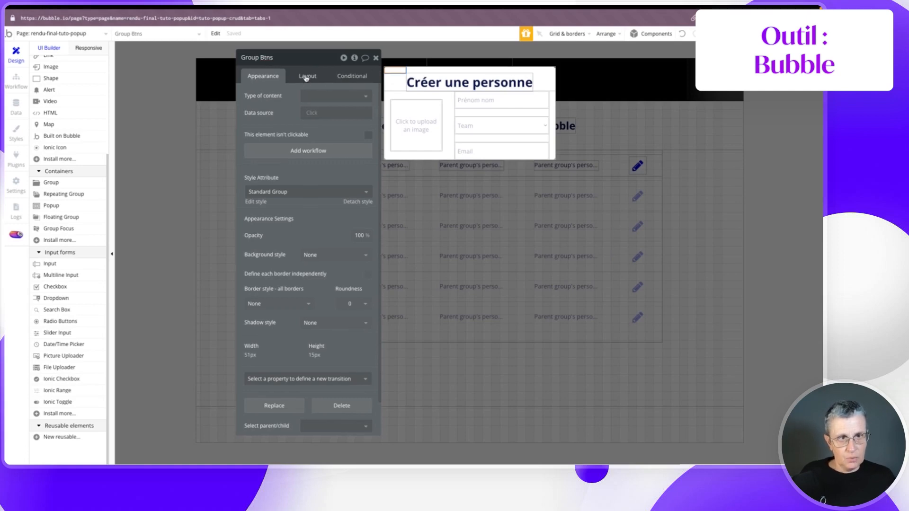
# - Set Group Btns' layout to Row, adjust its alignment and move it to the popup's bottom
pyautogui.click(308, 77)
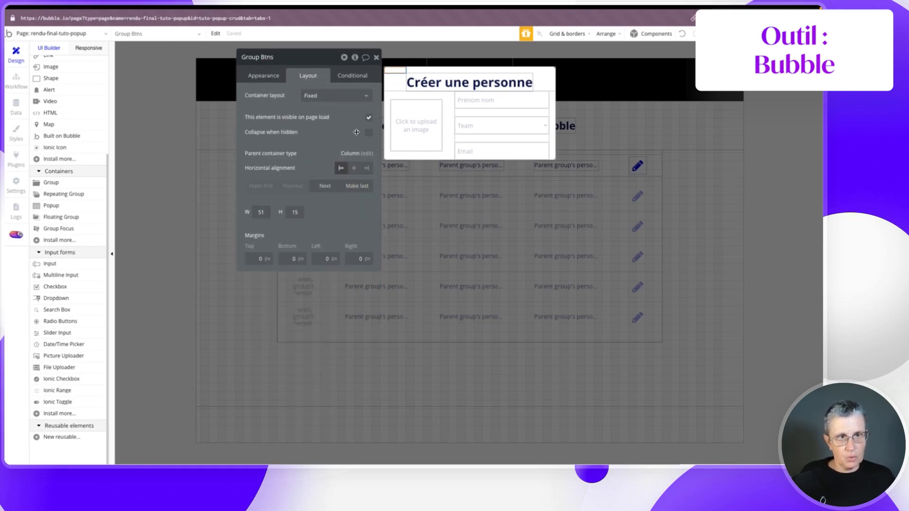
pyautogui.click(335, 96)
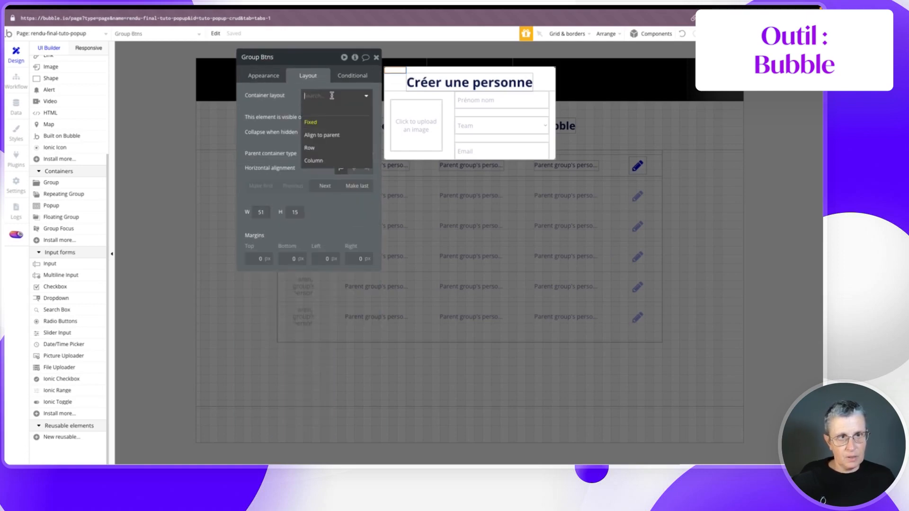
pyautogui.click(314, 149)
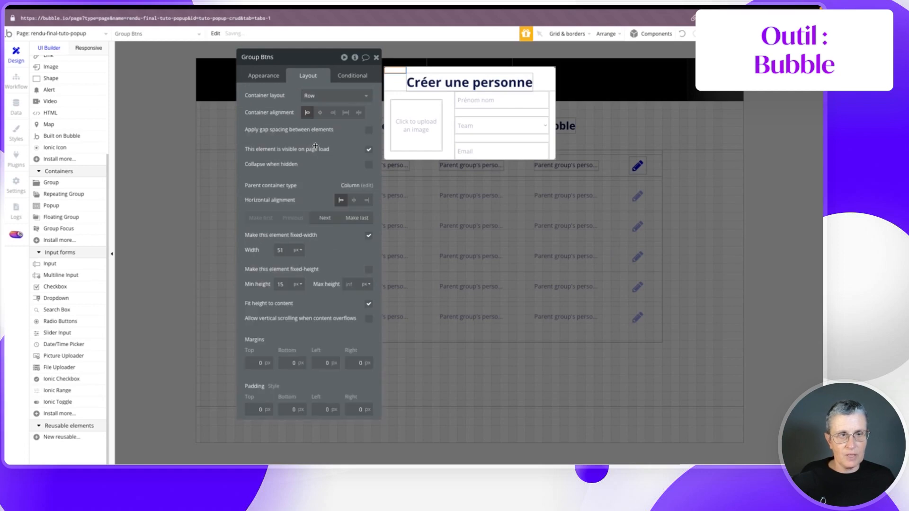
pyautogui.click(358, 113)
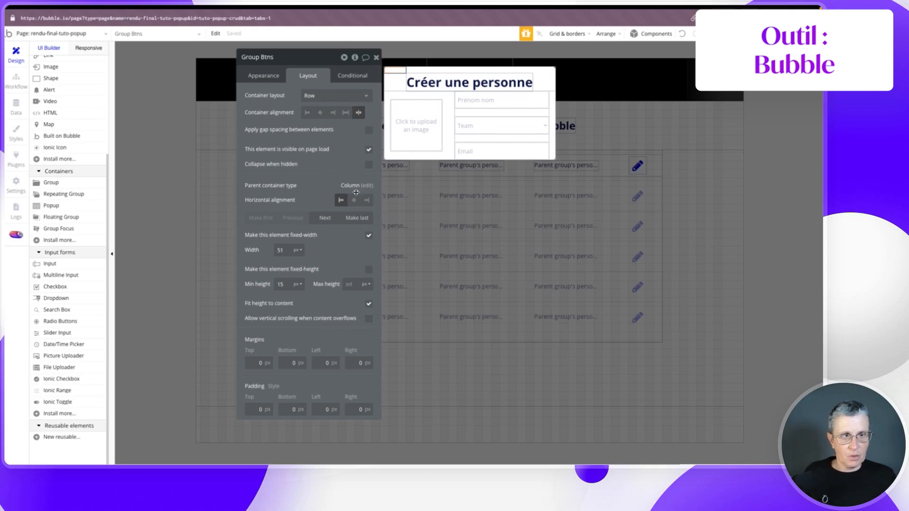
pyautogui.click(353, 219)
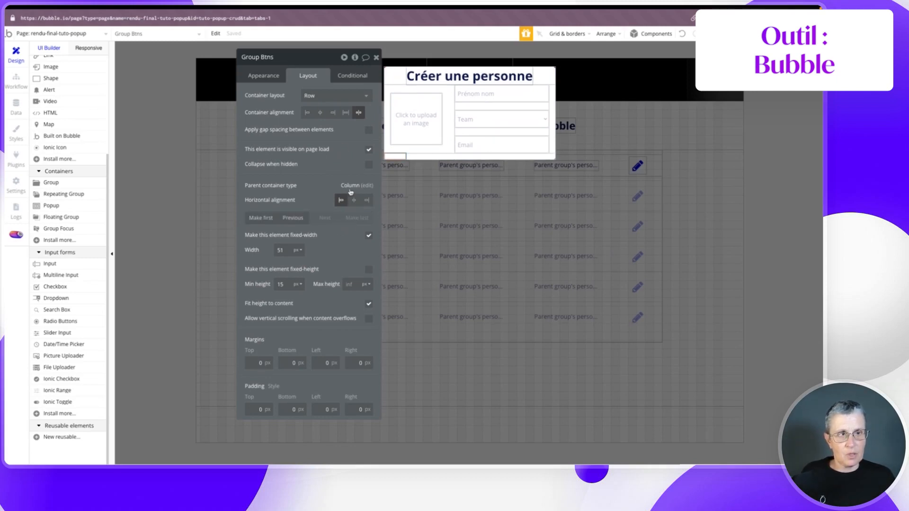
# - Remove Group Btns' fixed width and set its minimum width to 0
pyautogui.click(368, 235)
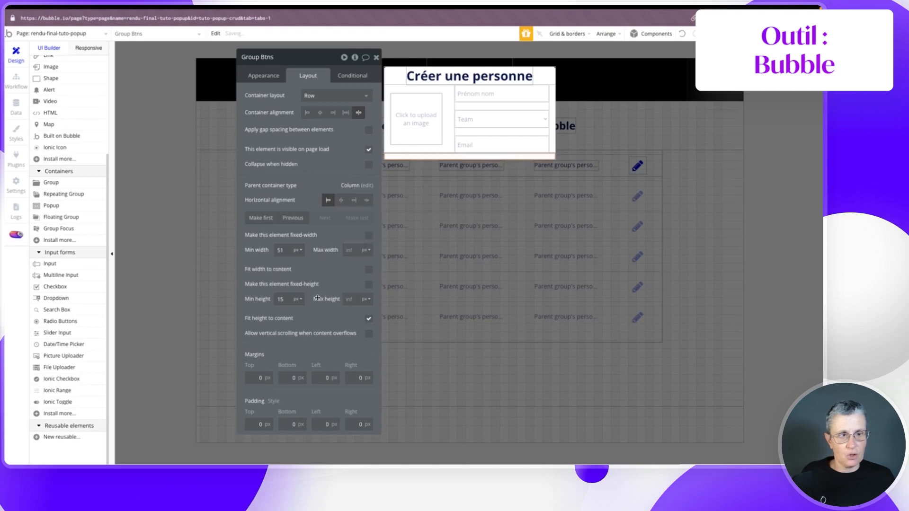
pyautogui.press('BackSpace')
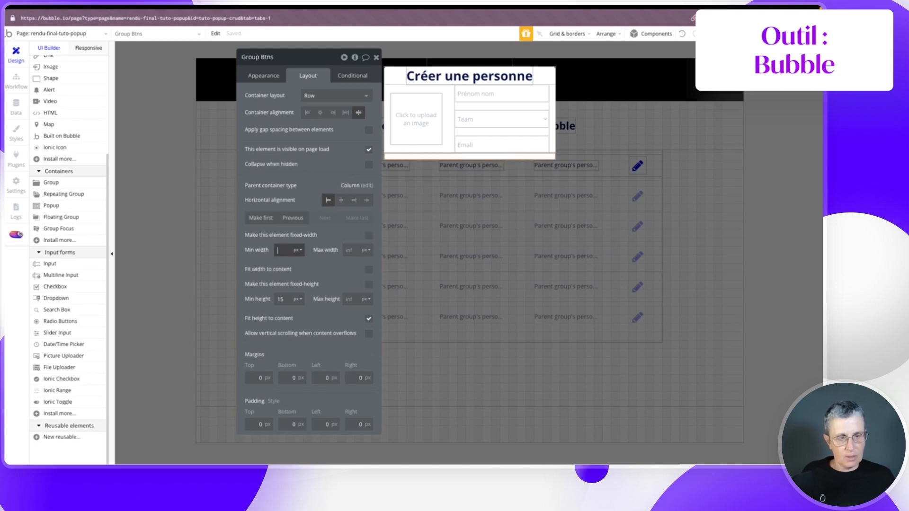
pyautogui.write('0')
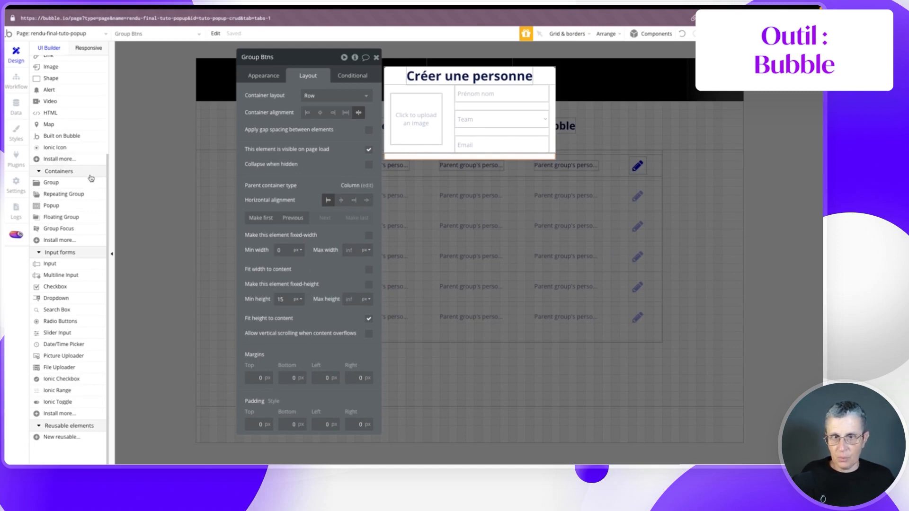
pyautogui.scroll(5, 49, 156)
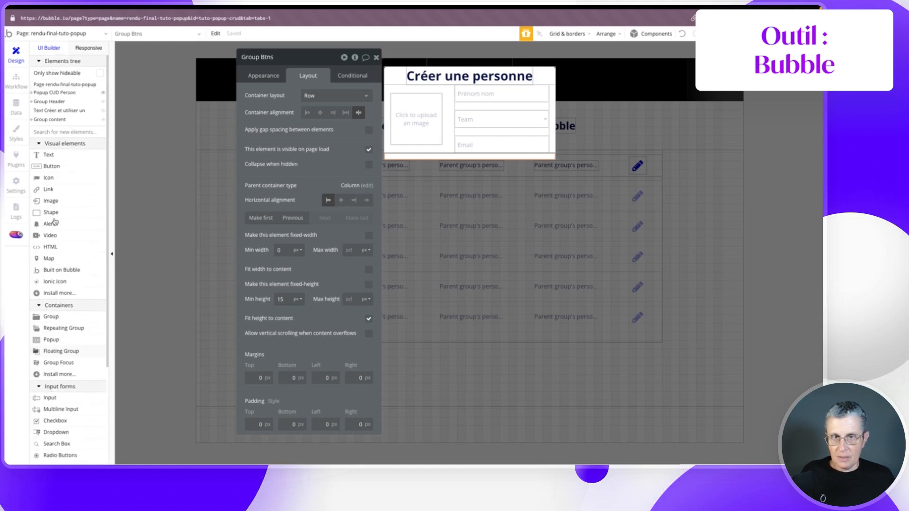
# - Draw a button in the buttons row and label it Ajouter
pyautogui.click(51, 166)
pyautogui.moveTo(393, 151); pyautogui.dragTo(405, 172)
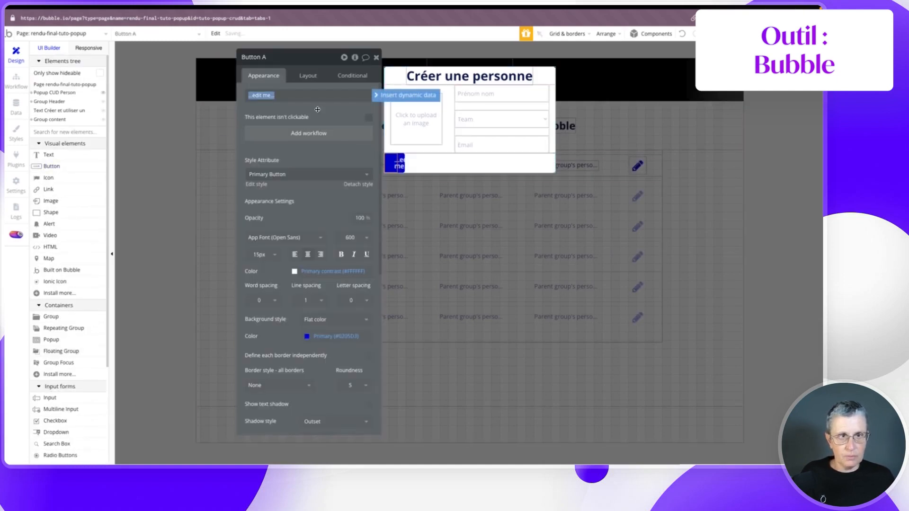
pyautogui.click(276, 59)
pyautogui.click(275, 57)
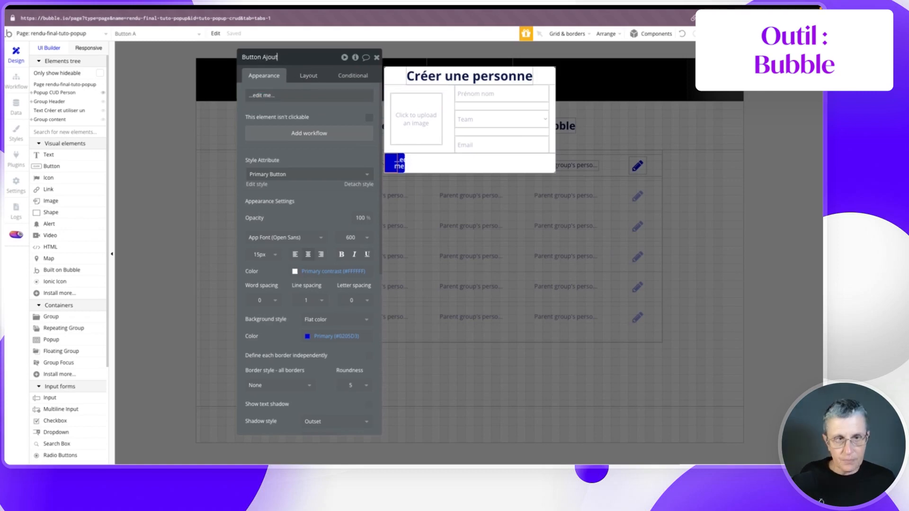
pyautogui.click(281, 96)
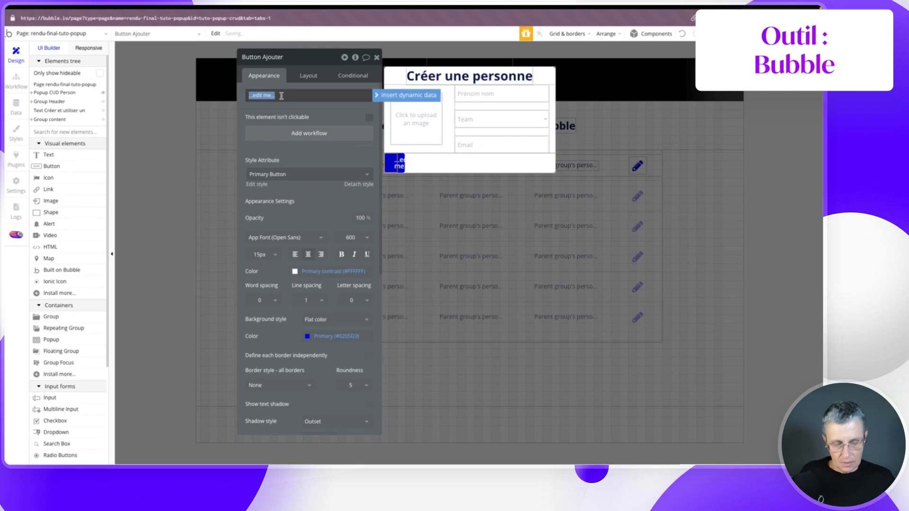
pyautogui.write('A')
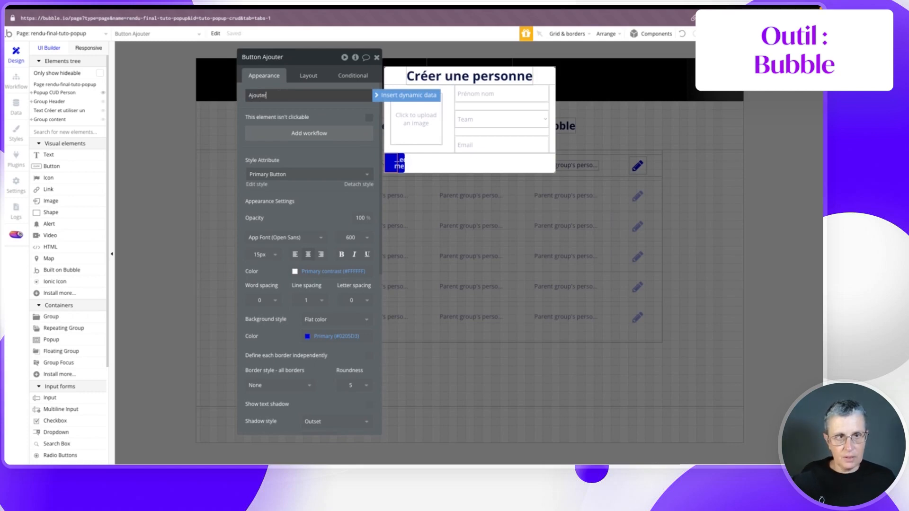
pyautogui.write('jouter')
pyautogui.click(317, 112)
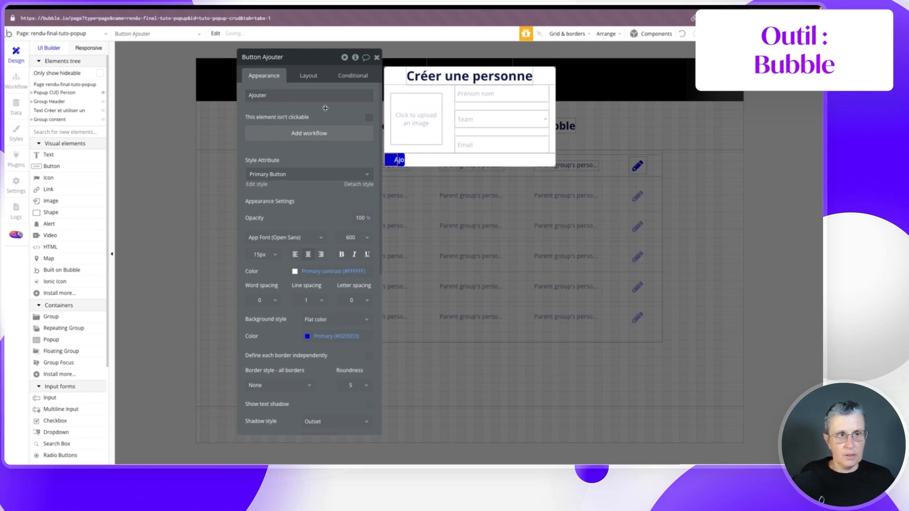
# - Make the Ajouter button fit its text width, move it left, and duplicate it
pyautogui.click(307, 75)
pyautogui.click(369, 178)
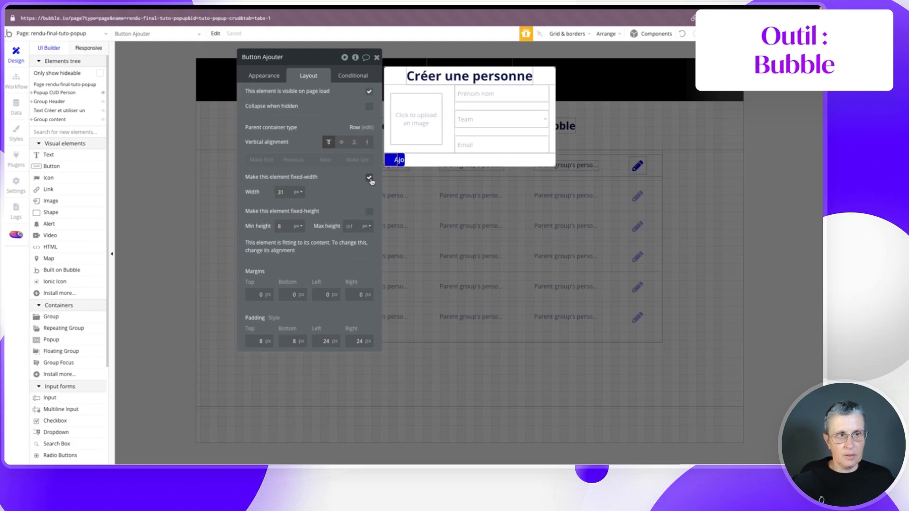
pyautogui.click(369, 177)
pyautogui.click(369, 212)
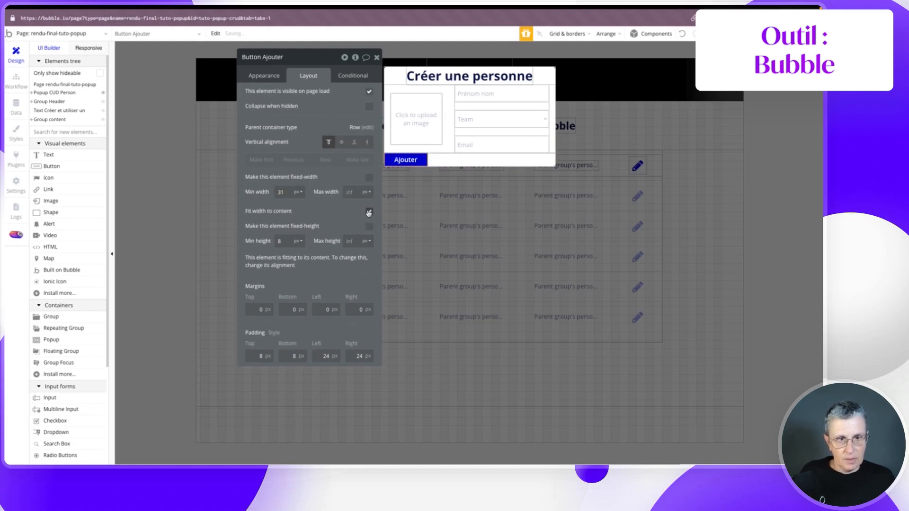
pyautogui.moveTo(387, 170); pyautogui.dragTo(404, 157)
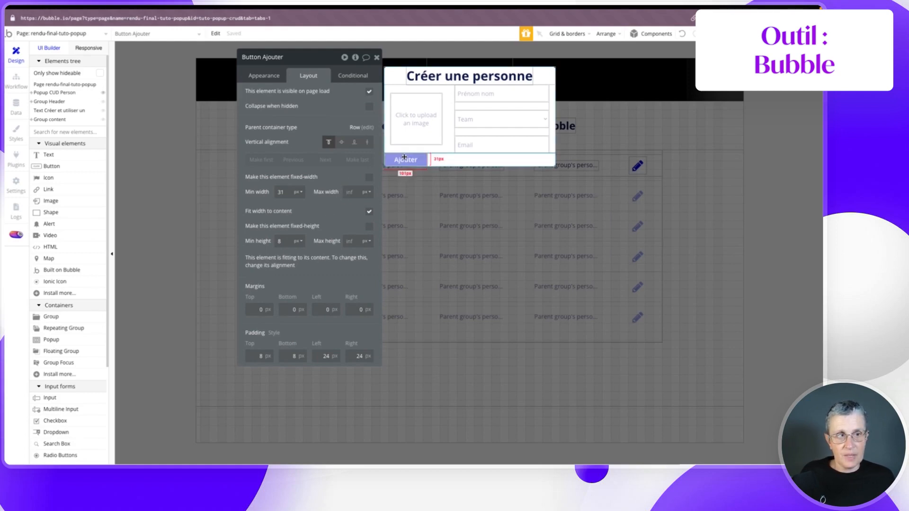
pyautogui.press('super+c')
pyautogui.press('super+v')
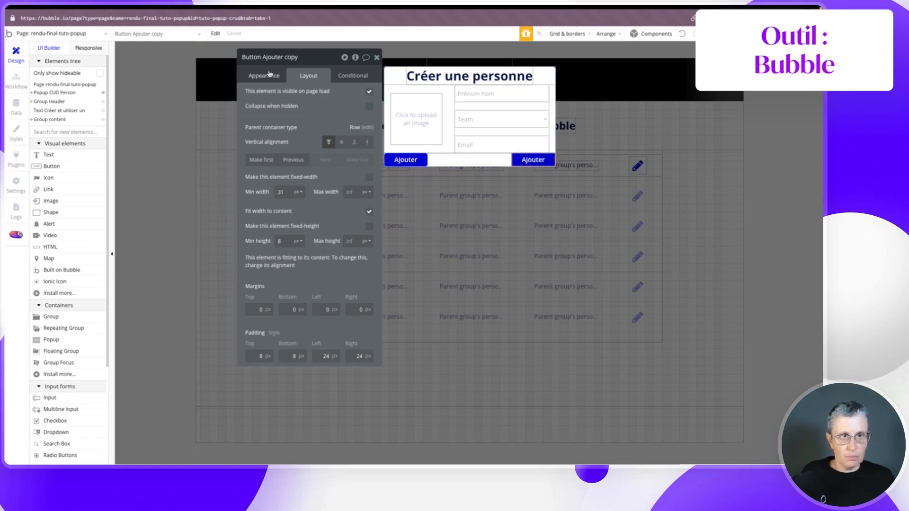
# - Space the two buttons to opposite ends and give the left one the Outline Button style
pyautogui.click(447, 156)
pyautogui.click(346, 112)
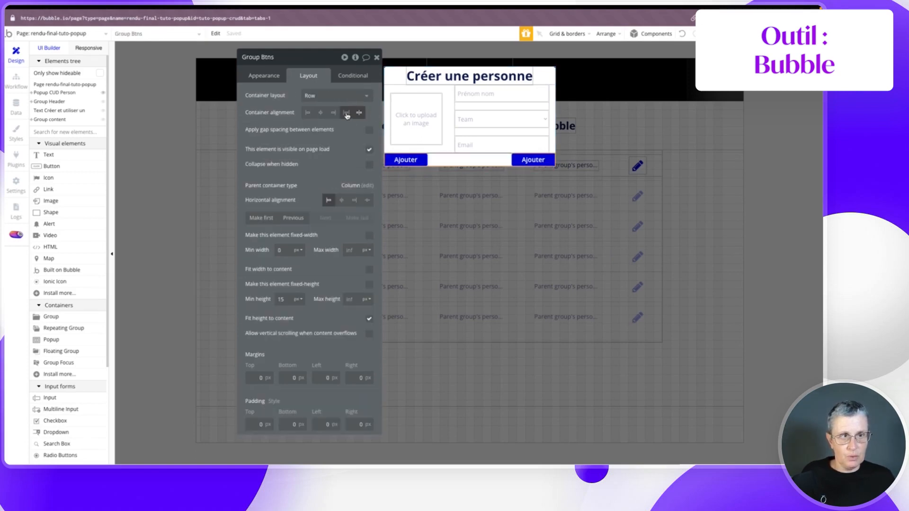
pyautogui.click(427, 161)
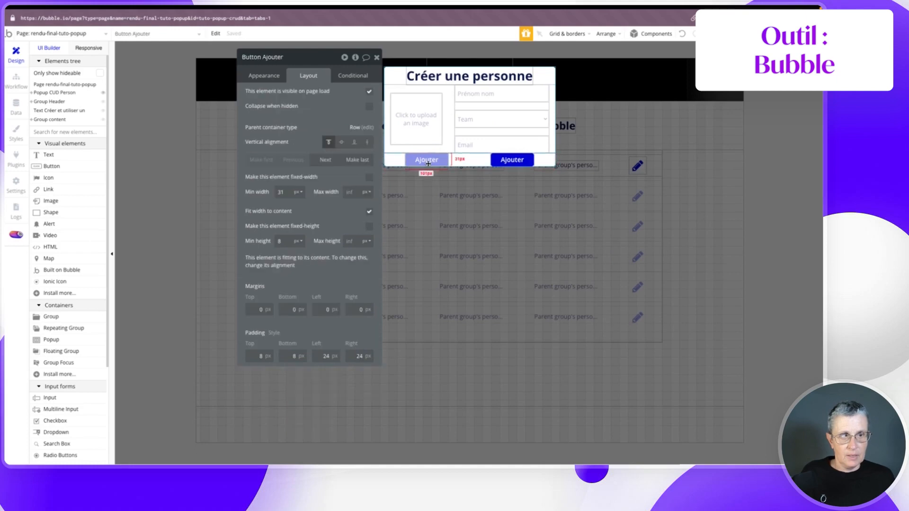
pyautogui.click(264, 76)
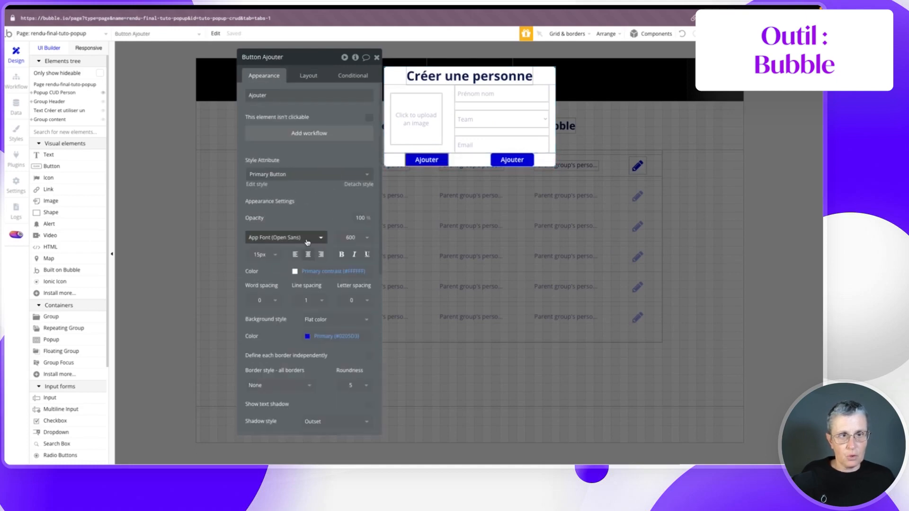
pyautogui.click(286, 175)
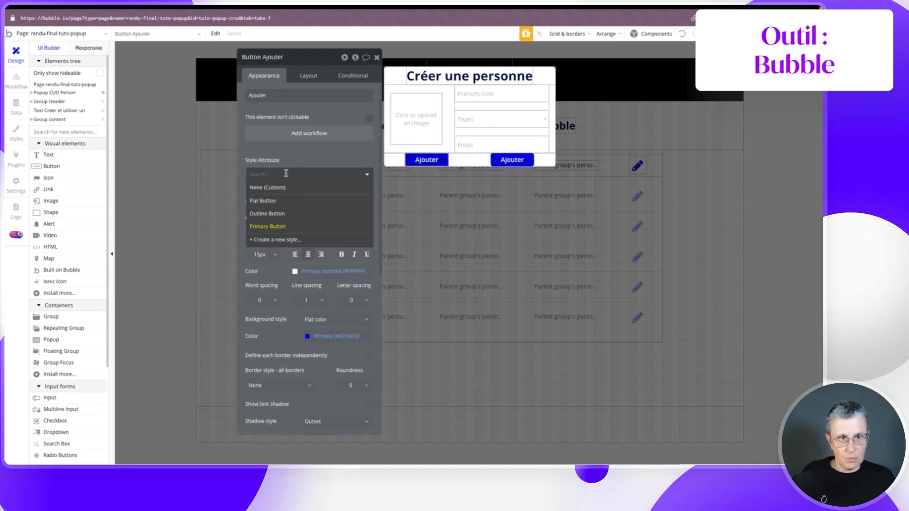
pyautogui.click(282, 214)
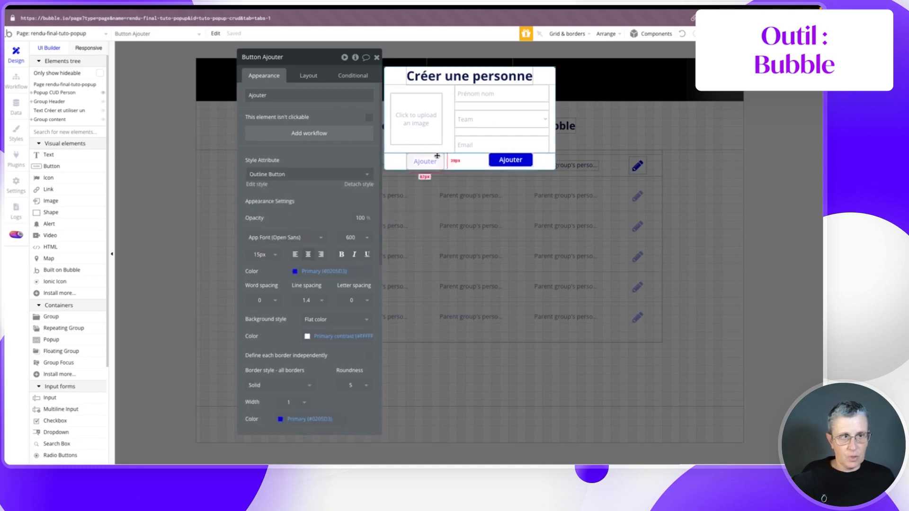
# - Set a 40 px minimum height on both buttons
pyautogui.click(305, 76)
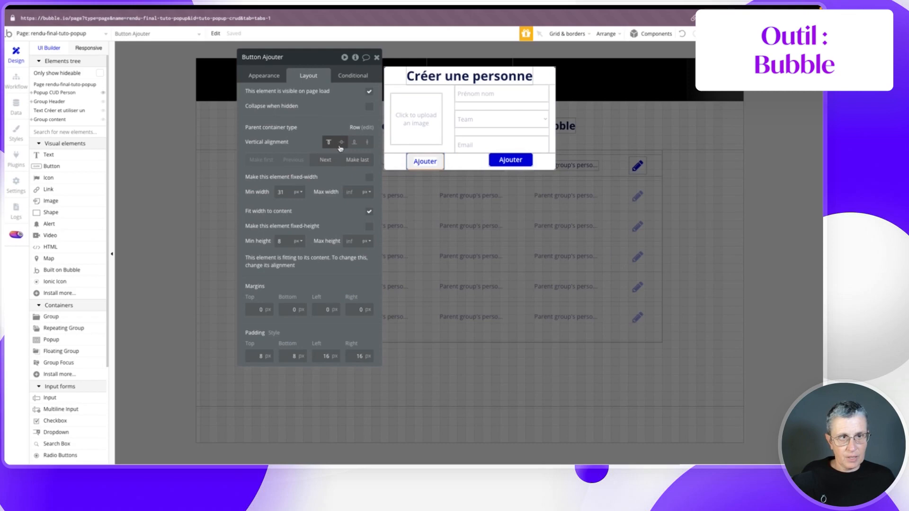
pyautogui.doubleClick(284, 241)
pyautogui.write('40')
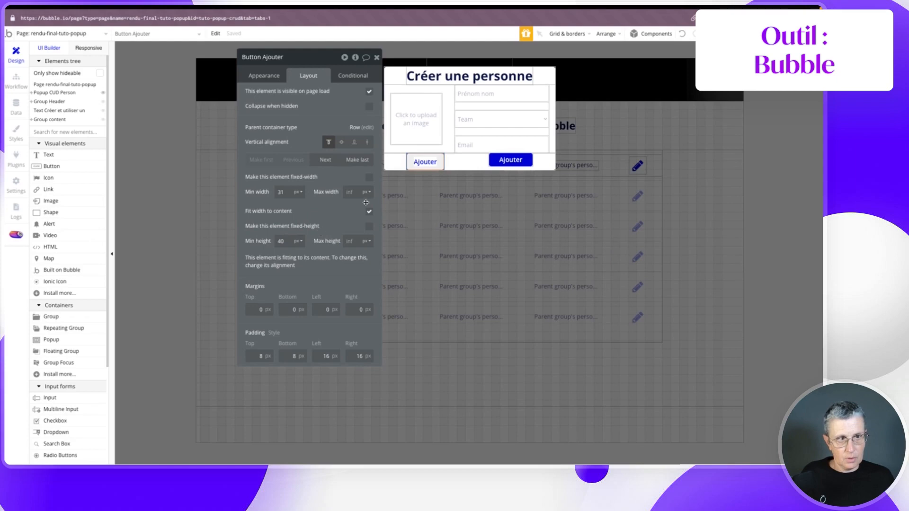
pyautogui.click(509, 159)
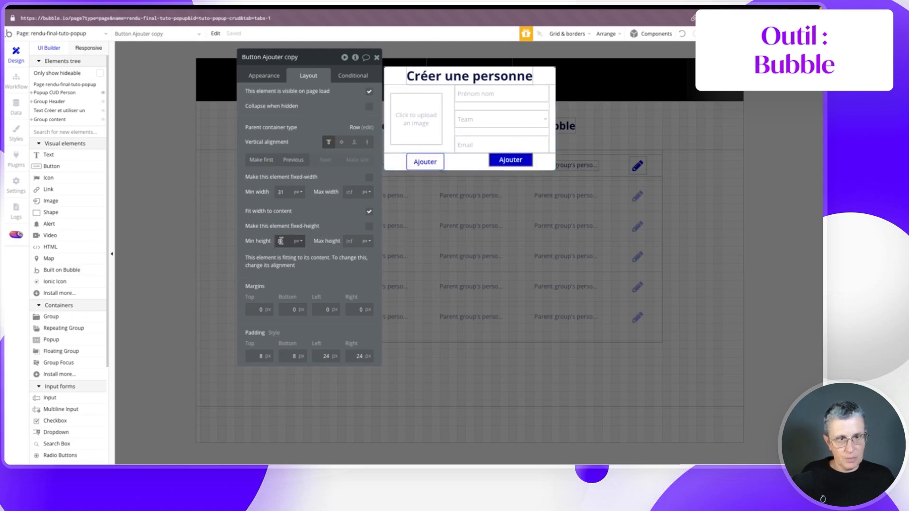
pyautogui.write('40')
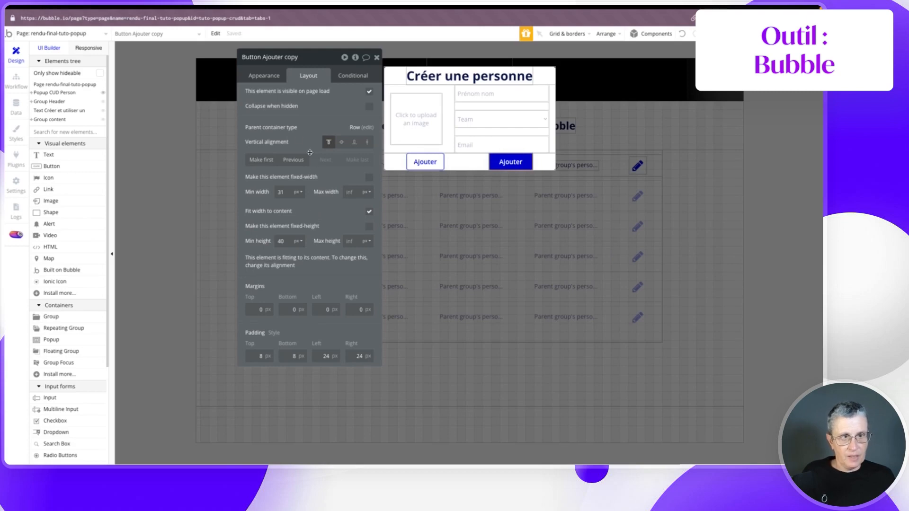
# - Rename the left outline button to Button Annuler
pyautogui.click(425, 162)
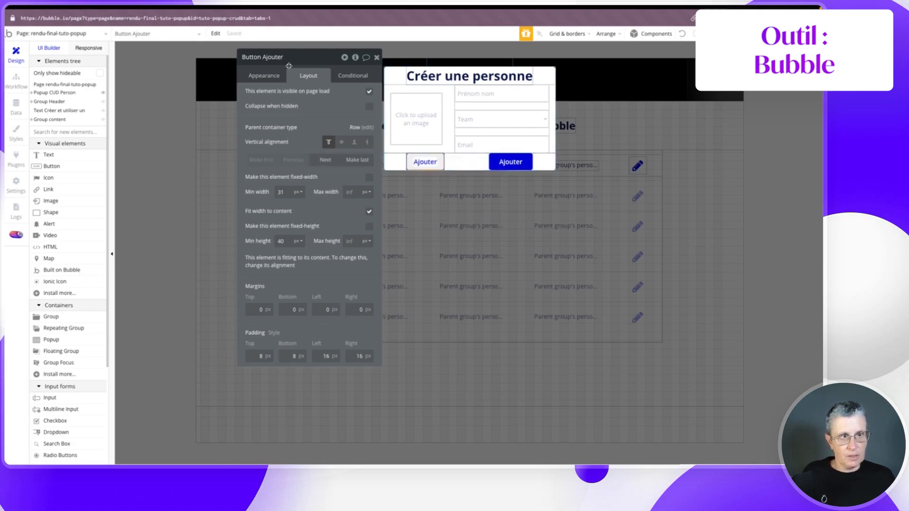
pyautogui.click(510, 162)
pyautogui.doubleClick(291, 56)
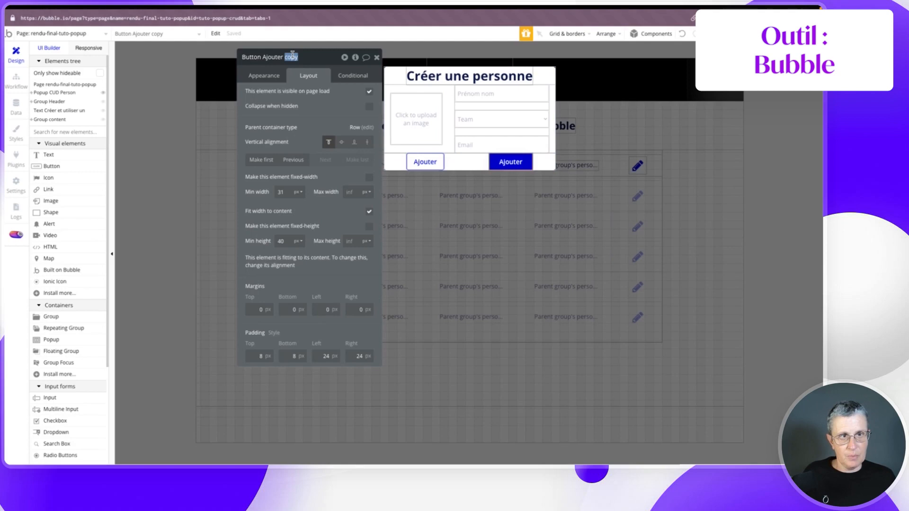
pyautogui.click(424, 162)
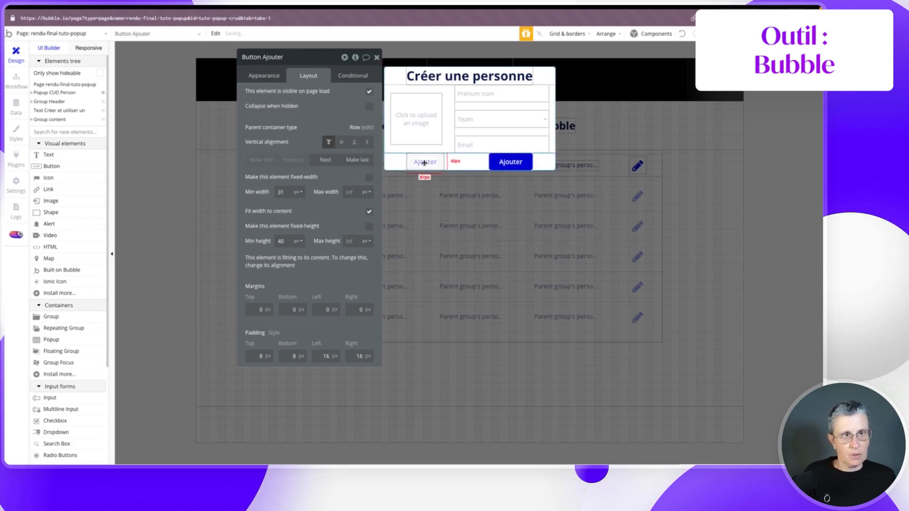
pyautogui.doubleClick(273, 57)
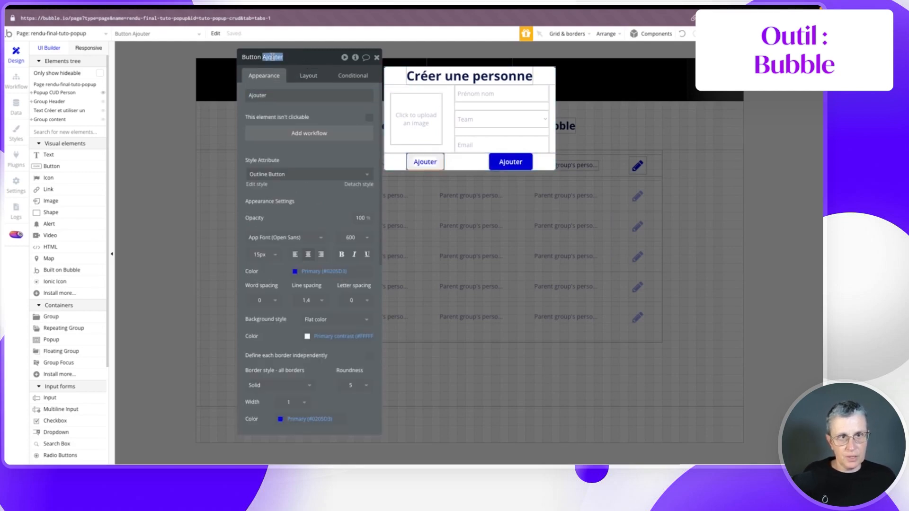
pyautogui.write('Annuler')
pyautogui.press('Return')
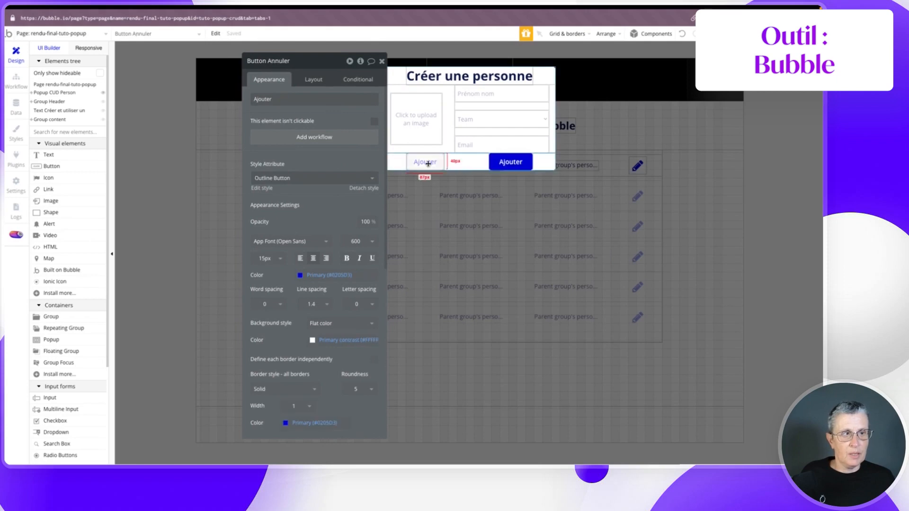
pyautogui.click(398, 73)
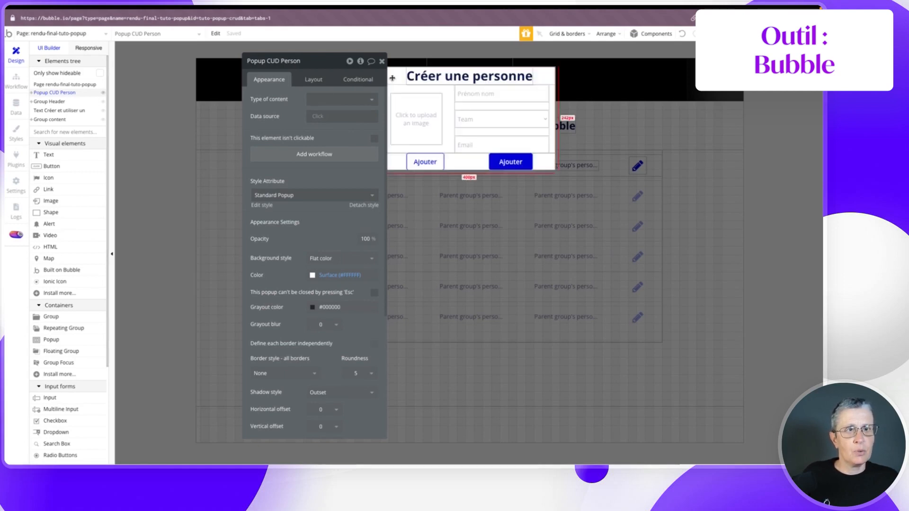
# - Enable a 20 px row gap in the popup and give its title a 20 px top margin
pyautogui.click(312, 79)
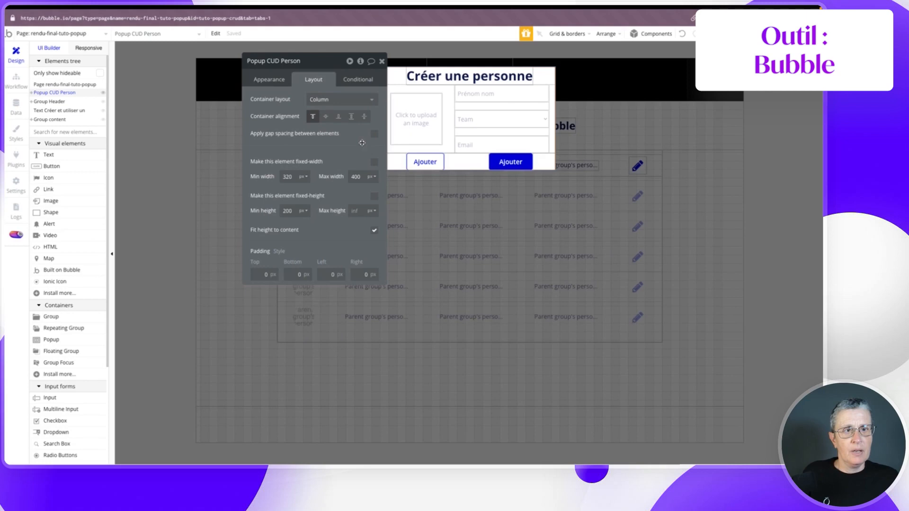
pyautogui.click(375, 135)
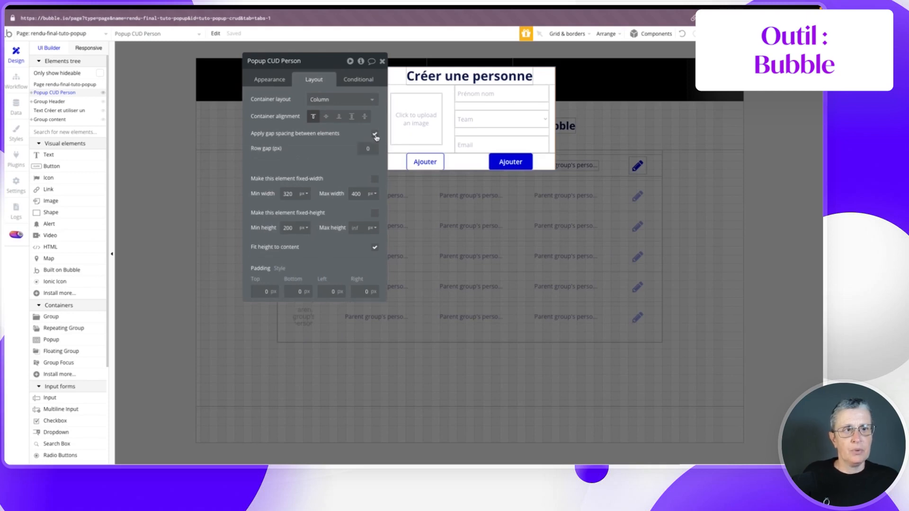
pyautogui.click(362, 149)
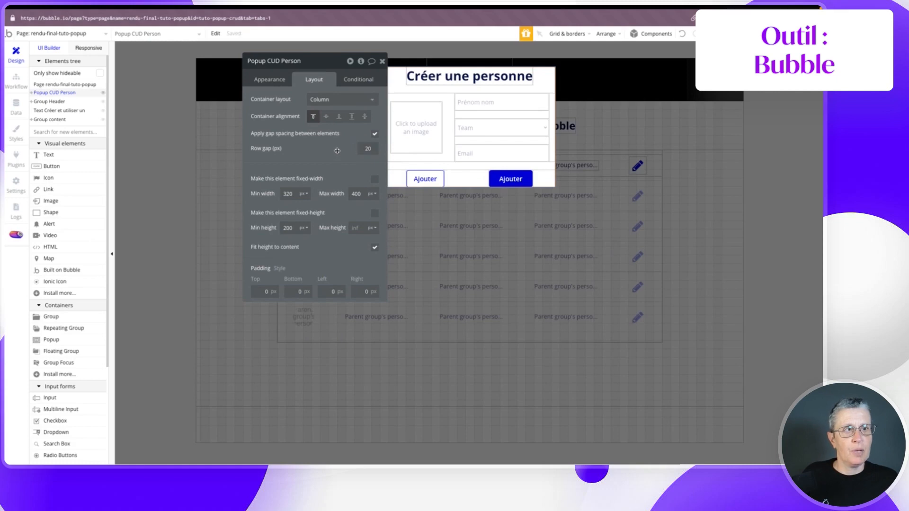
pyautogui.click(411, 82)
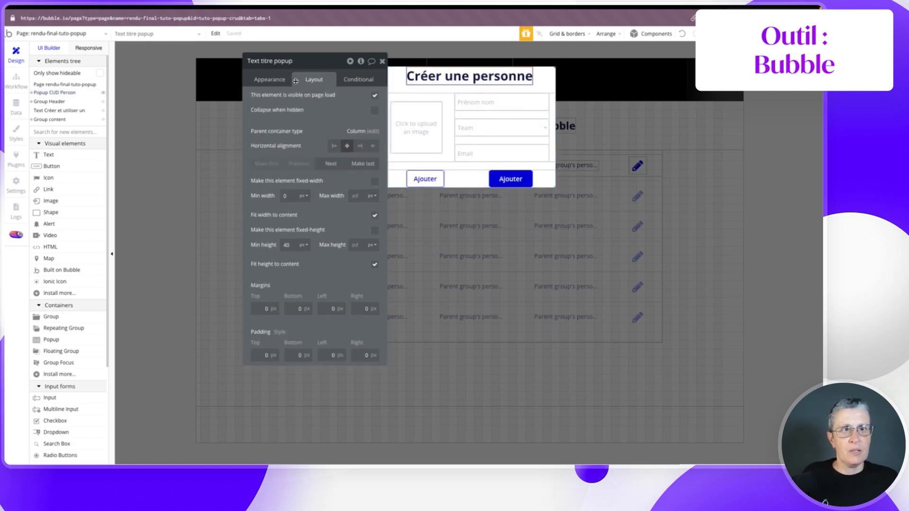
pyautogui.click(261, 308)
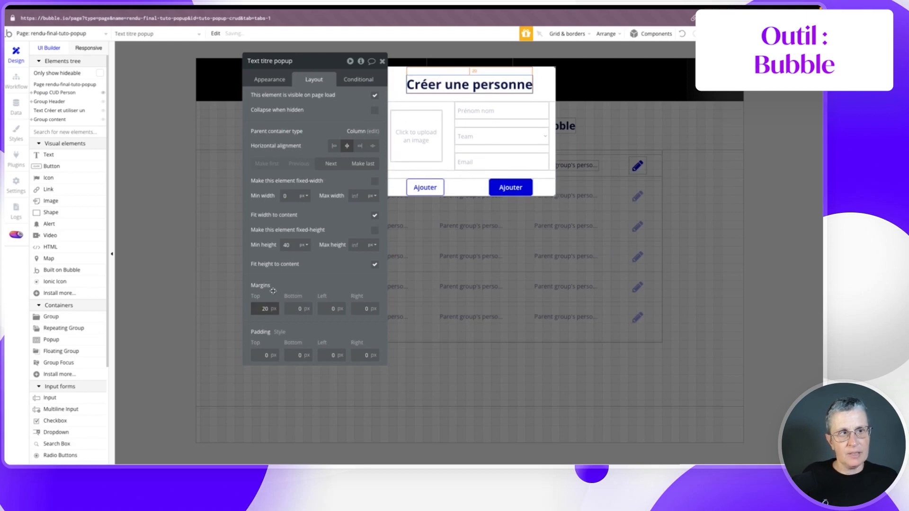
# - Give Group Btns a 20 px bottom margin
pyautogui.click(457, 186)
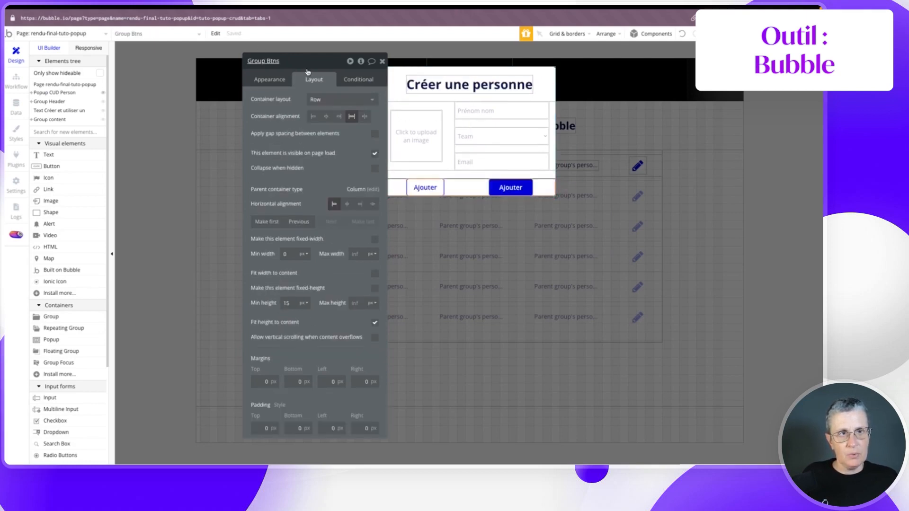
pyautogui.click(294, 379)
pyautogui.write('2')
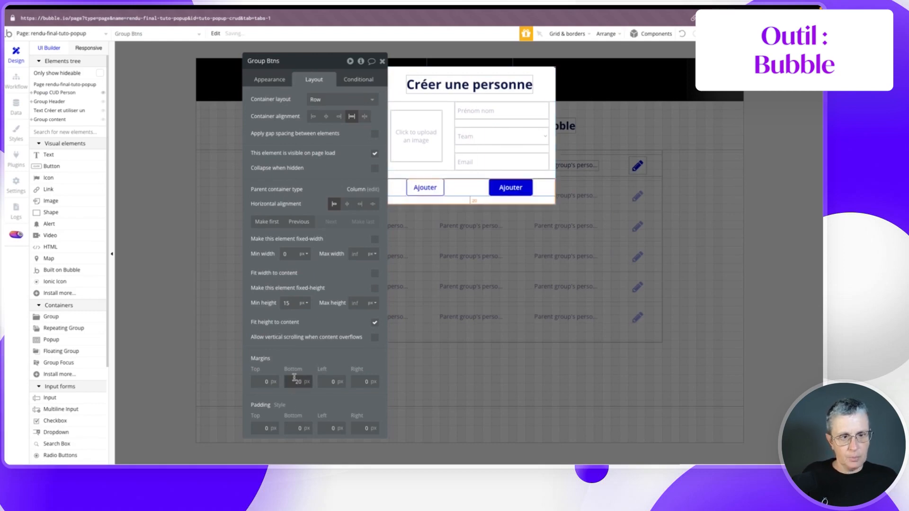
pyautogui.click(286, 357)
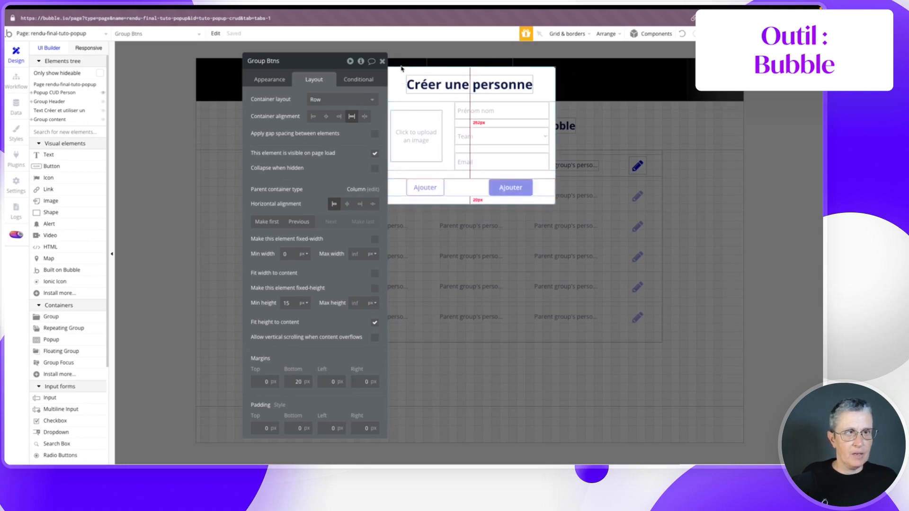
pyautogui.click(382, 61)
pyautogui.click(615, 123)
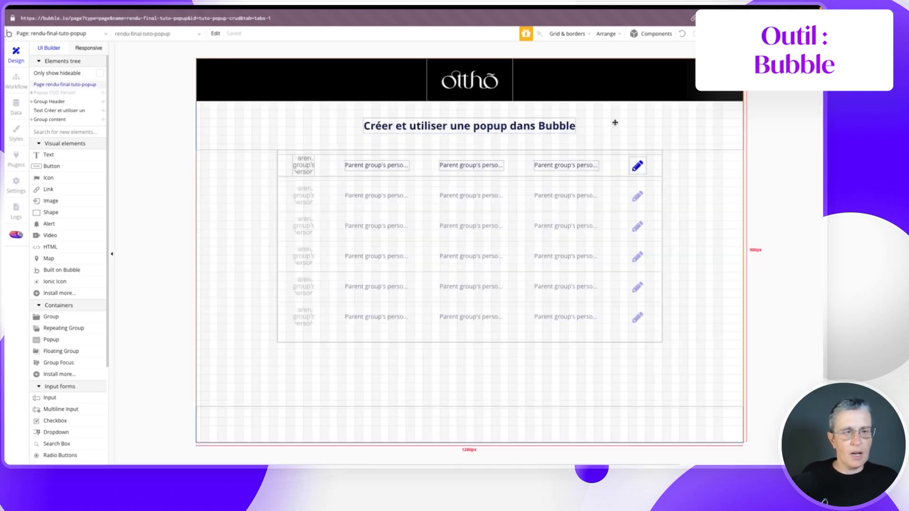
# - Place a fa-plus-circle icon below the page title
pyautogui.click(48, 178)
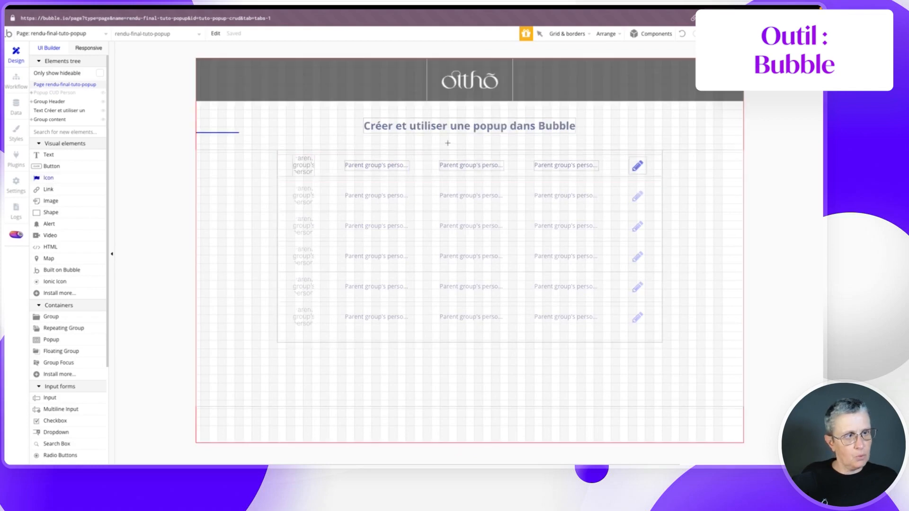
pyautogui.moveTo(450, 140); pyautogui.dragTo(473, 149)
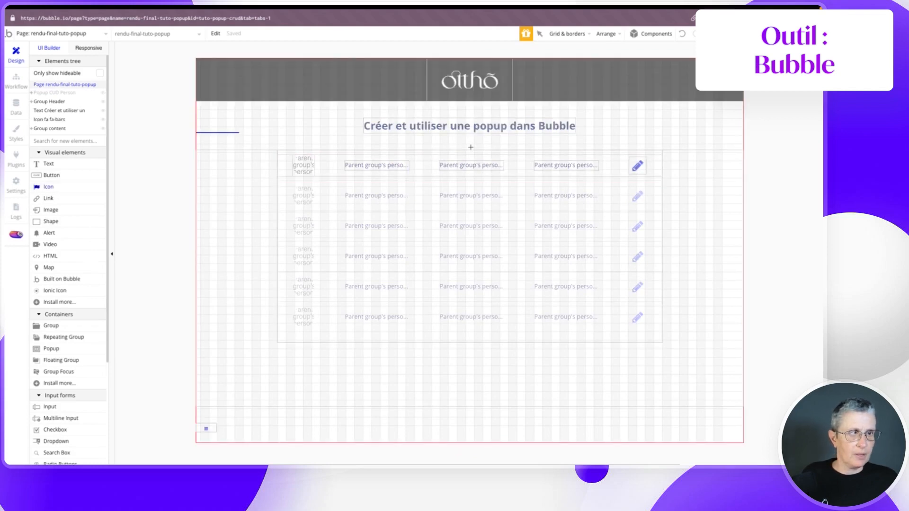
pyautogui.write('plus')
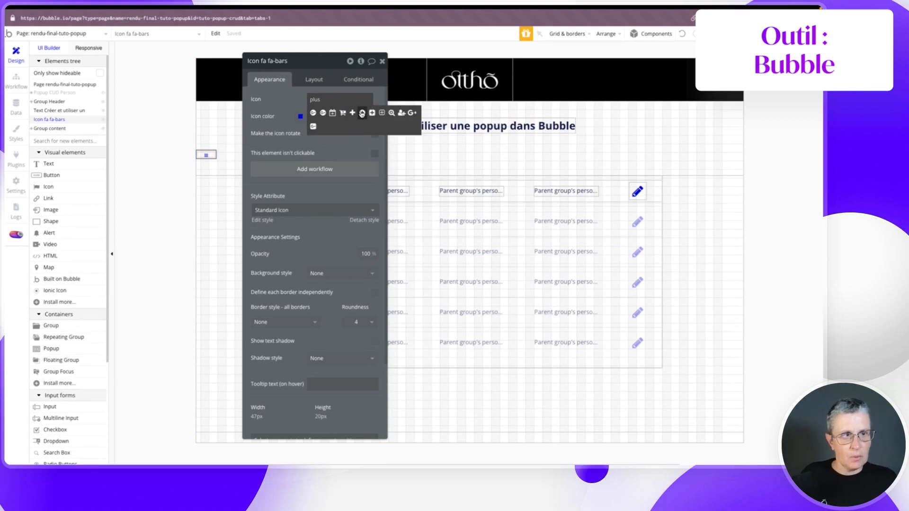
pyautogui.click(362, 113)
# - Size the plus-circle icon to 40 by 40 px and centre it horizontally
pyautogui.click(314, 79)
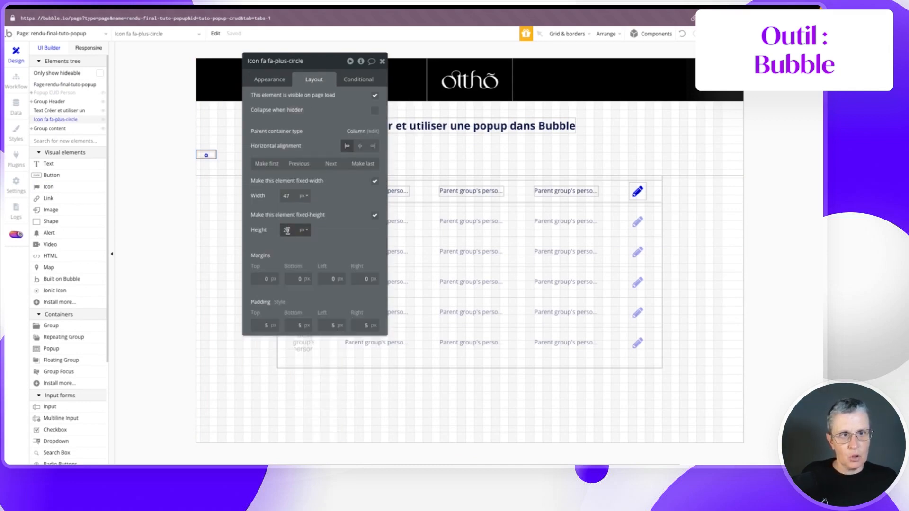
pyautogui.doubleClick(286, 196)
pyautogui.write('4')
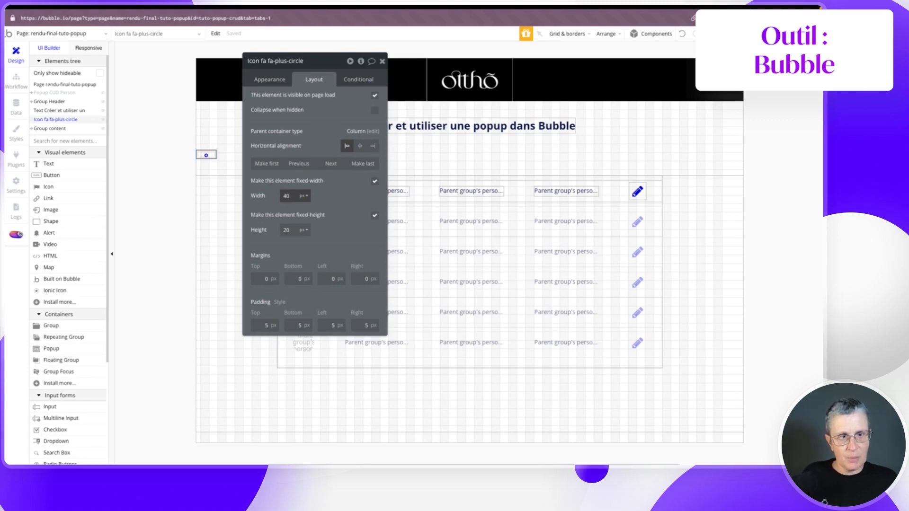
pyautogui.doubleClick(285, 231)
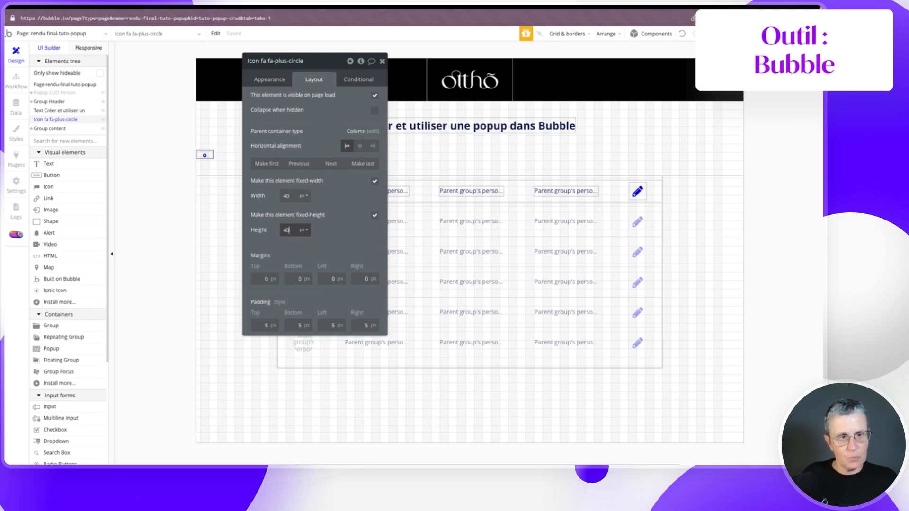
pyautogui.write('40')
pyautogui.click(336, 238)
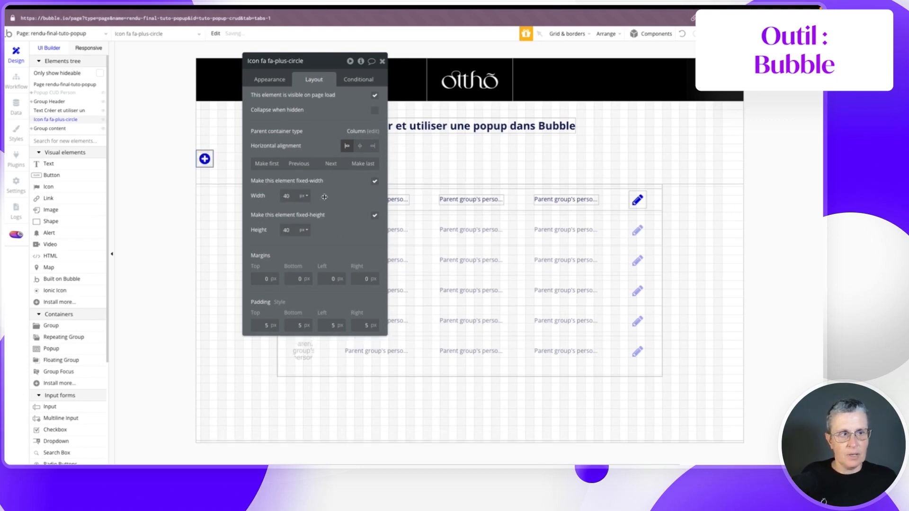
pyautogui.click(360, 146)
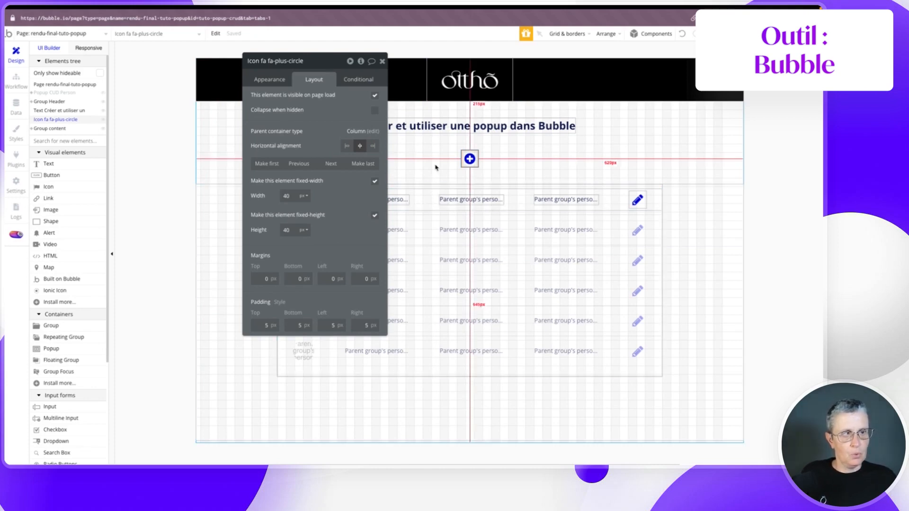
# - Create a plus-icon click workflow with a Show an element step targeting Popup CUD Person
pyautogui.click(263, 78)
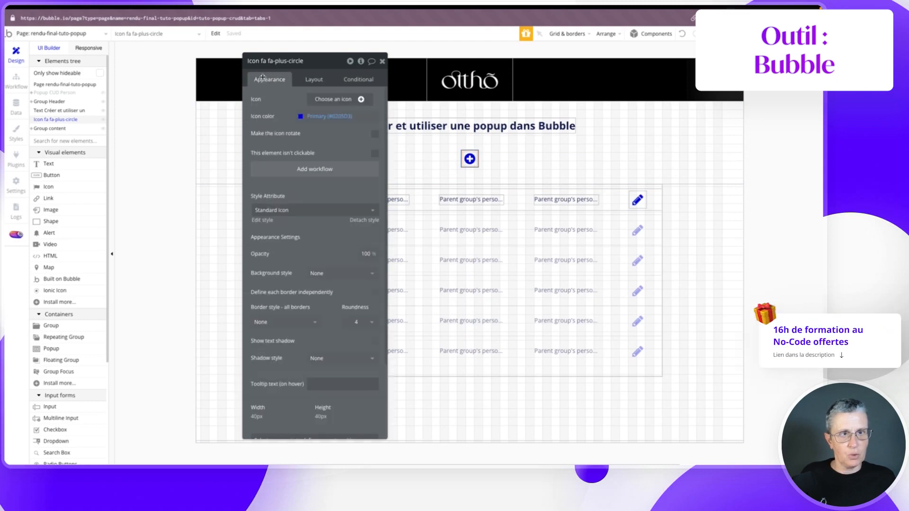
pyautogui.click(318, 171)
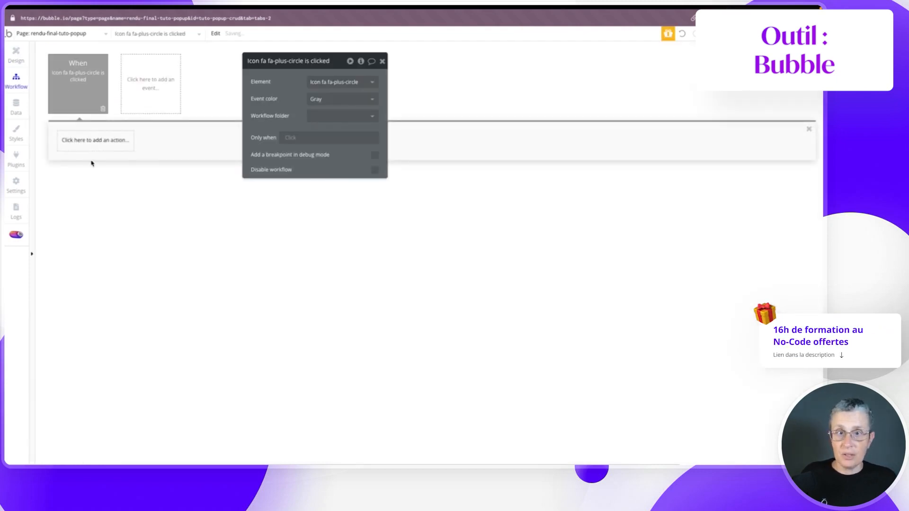
pyautogui.click(87, 144)
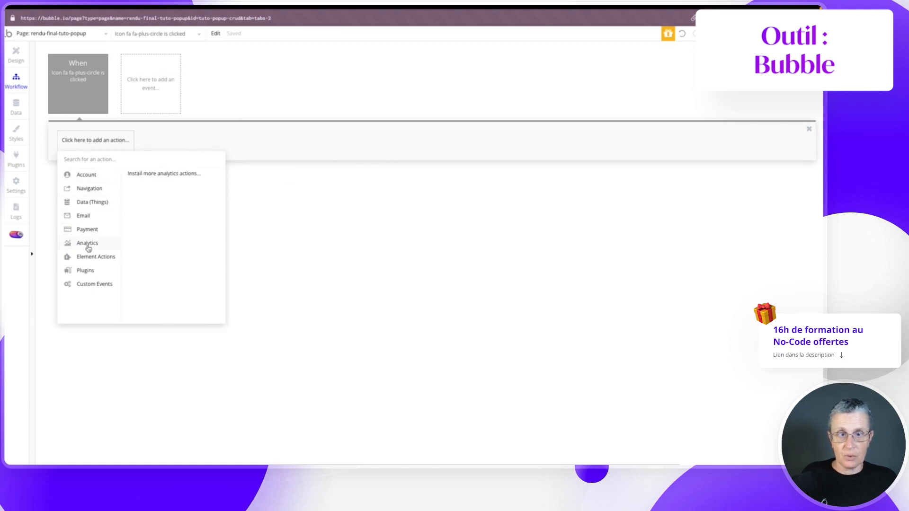
pyautogui.click(129, 243)
pyautogui.click(344, 81)
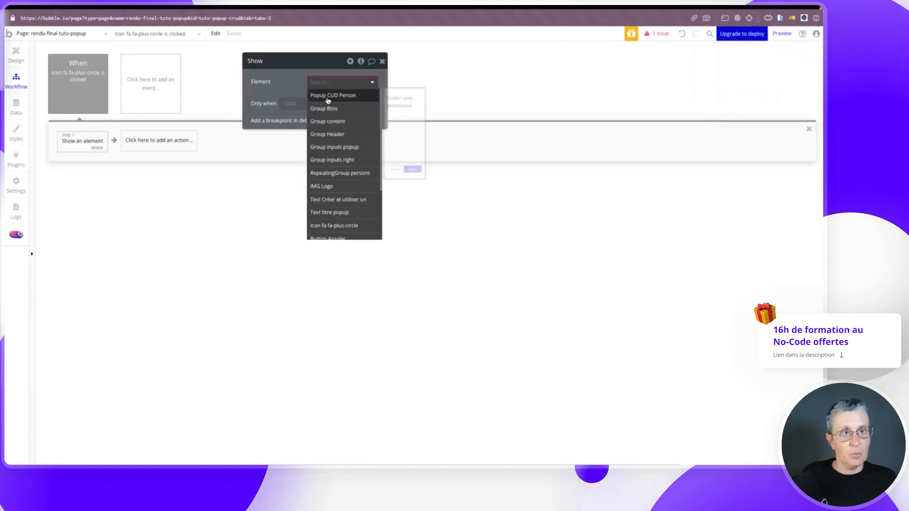
pyautogui.click(332, 94)
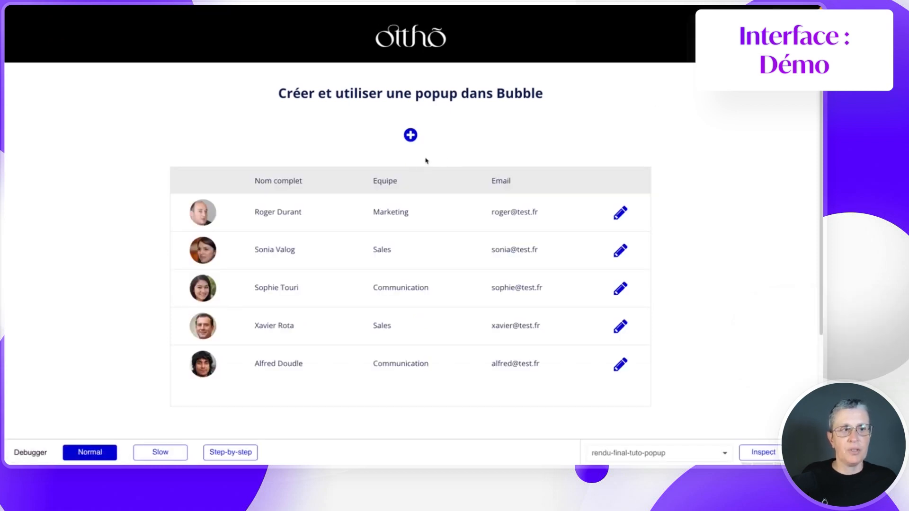
# - Test in the preview that the plus icon opens the person popup
pyautogui.click(410, 136)
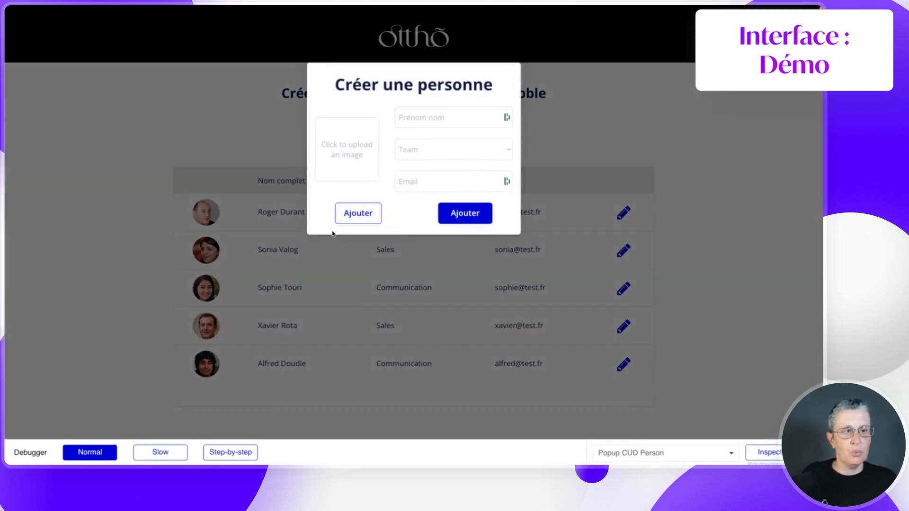
pyautogui.moveTo(28, 436)
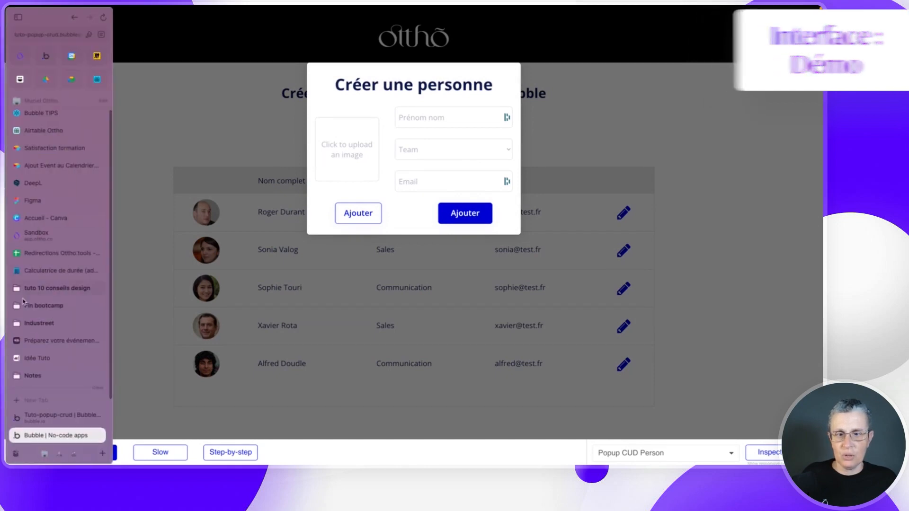
pyautogui.click(52, 415)
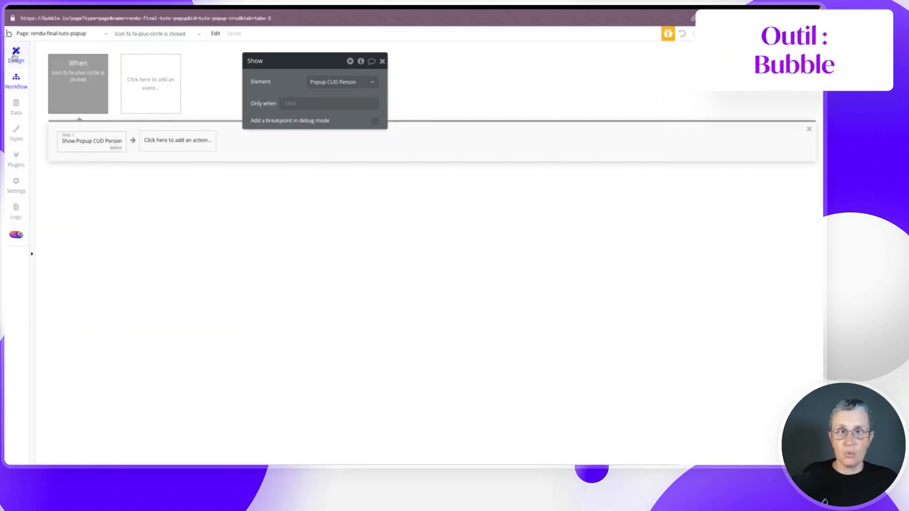
# - Relabel the popup's left outline button Annuler, then reload the preview and reopen the popup
pyautogui.click(16, 53)
pyautogui.click(54, 93)
pyautogui.click(422, 190)
pyautogui.doubleClick(280, 100)
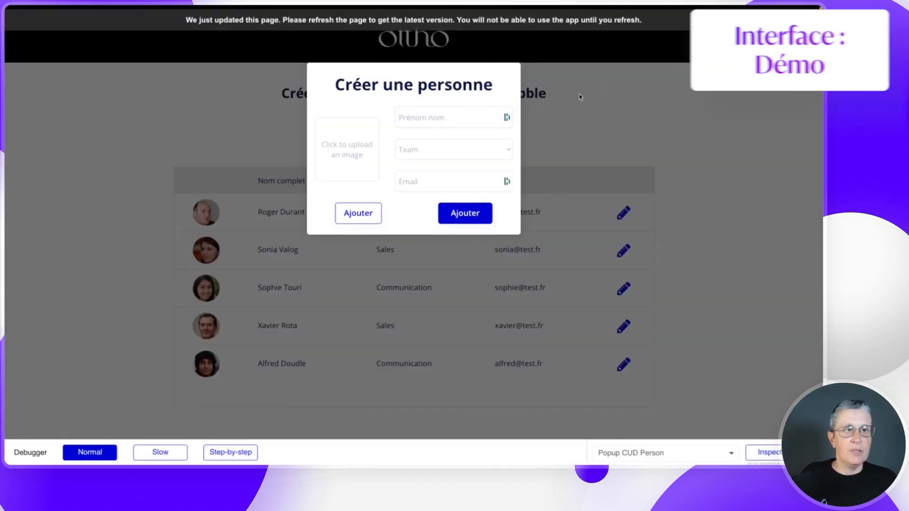
pyautogui.hotkey('ctrl', 'r')
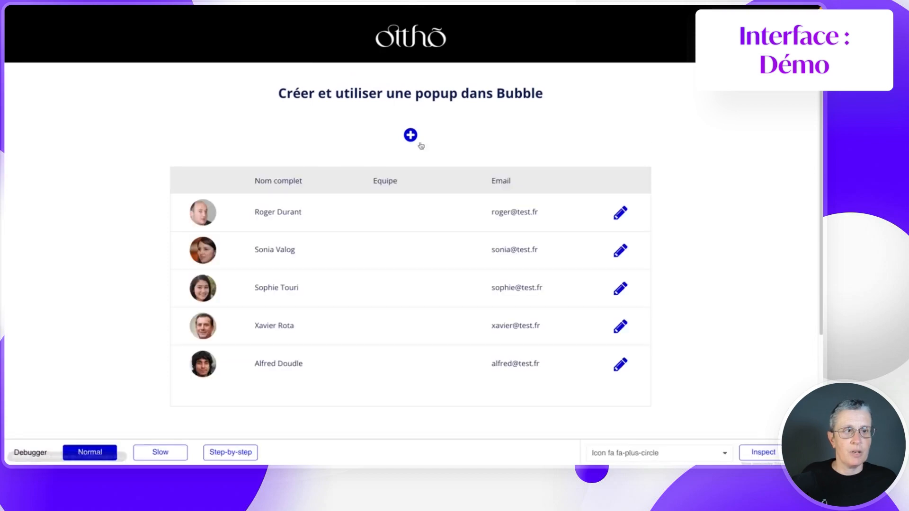
pyautogui.click(413, 136)
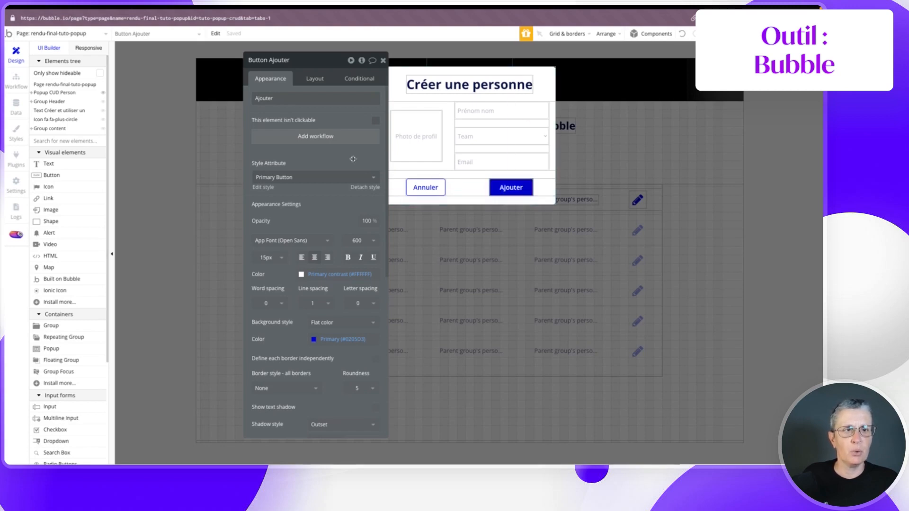
# - Give the Ajouter button a workflow that creates a new persons record with all fields
pyautogui.click(304, 137)
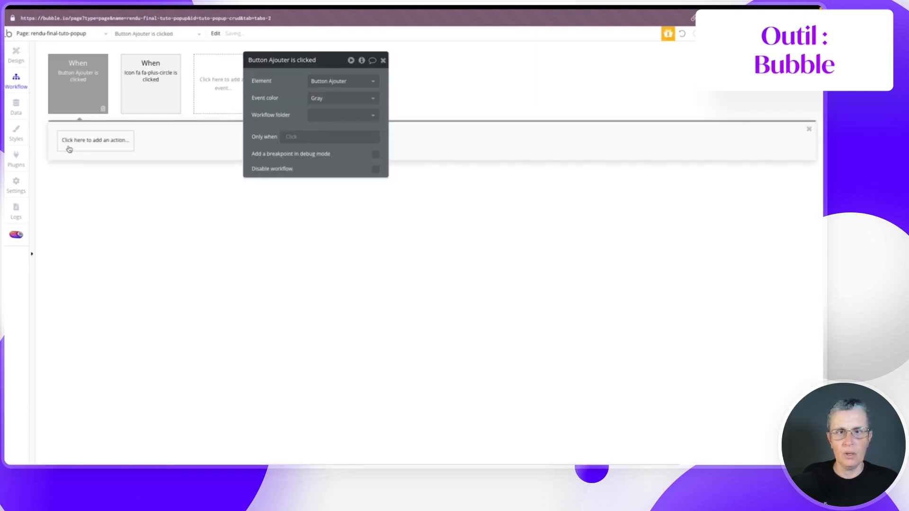
pyautogui.click(114, 143)
pyautogui.moveTo(86, 203)
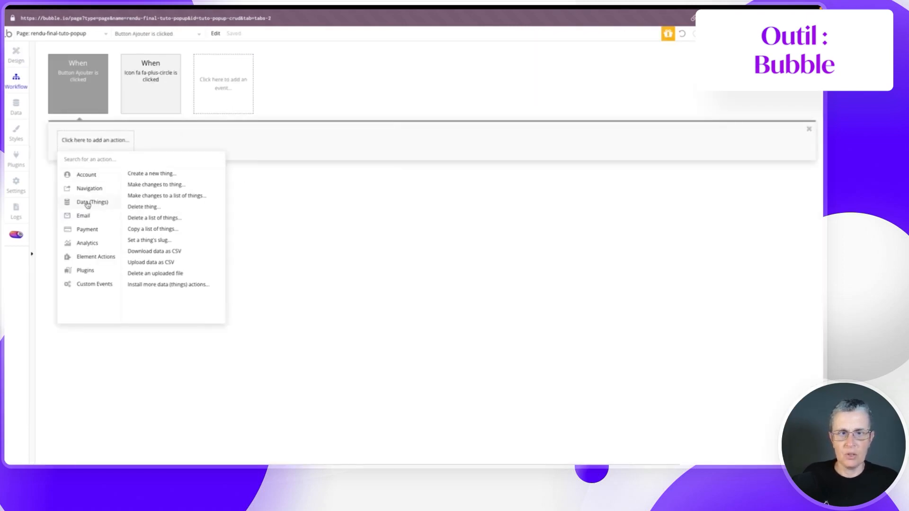
pyautogui.click(141, 174)
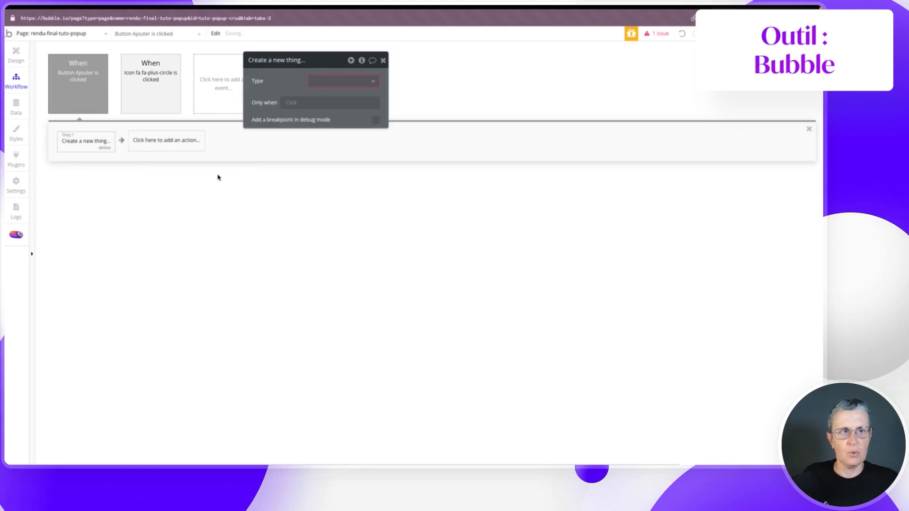
pyautogui.click(324, 81)
pyautogui.click(322, 95)
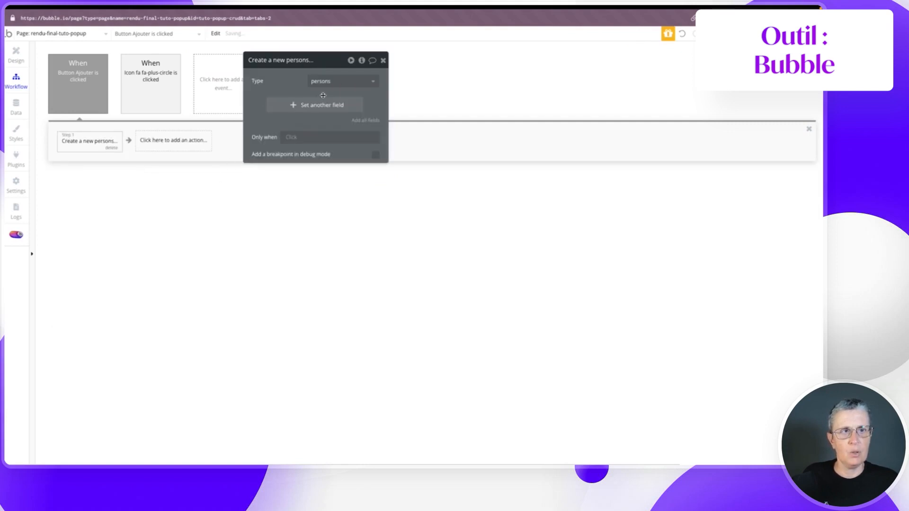
pyautogui.click(365, 121)
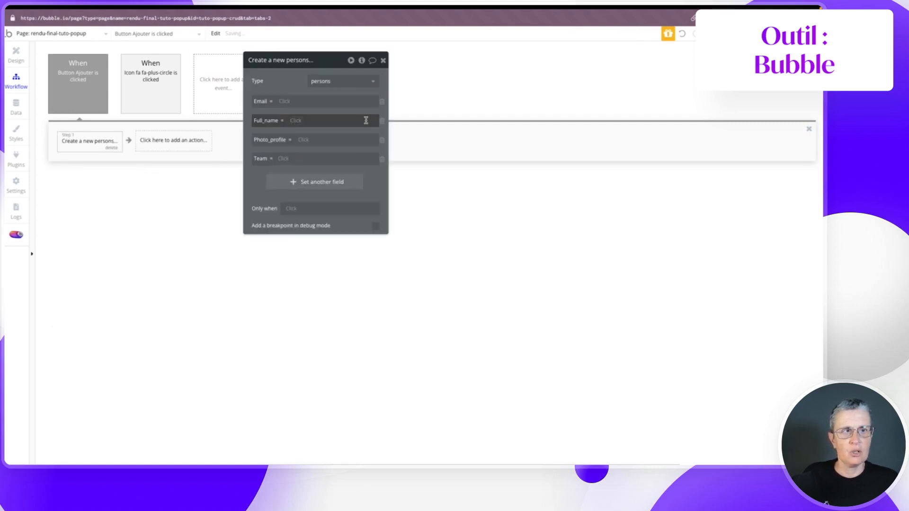
# - Set Email and Full_name to the values of the email and full-name inputs
pyautogui.click(286, 101)
pyautogui.write('in')
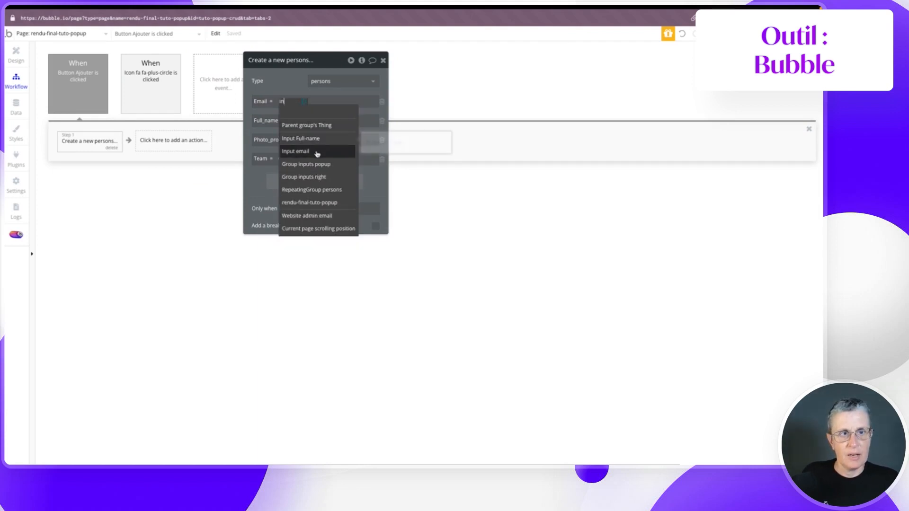
pyautogui.click(316, 152)
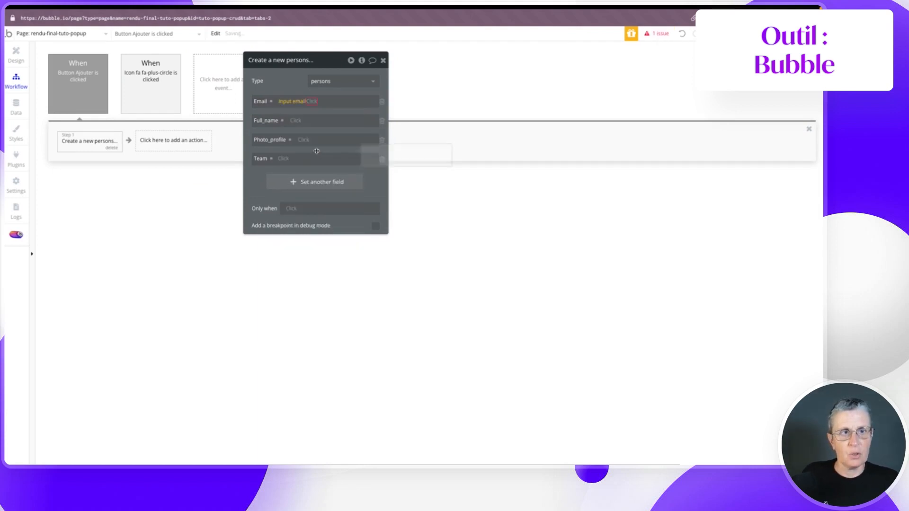
pyautogui.click(312, 112)
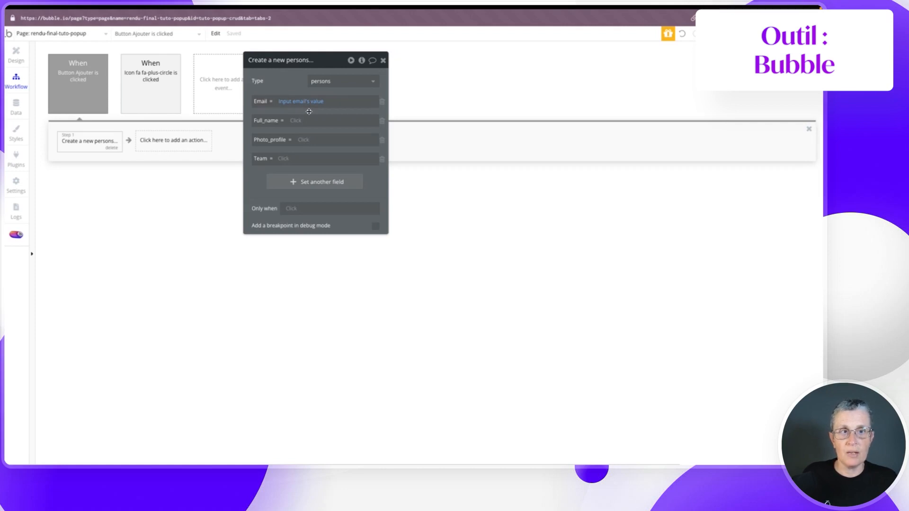
pyautogui.click(299, 120)
pyautogui.write('inp')
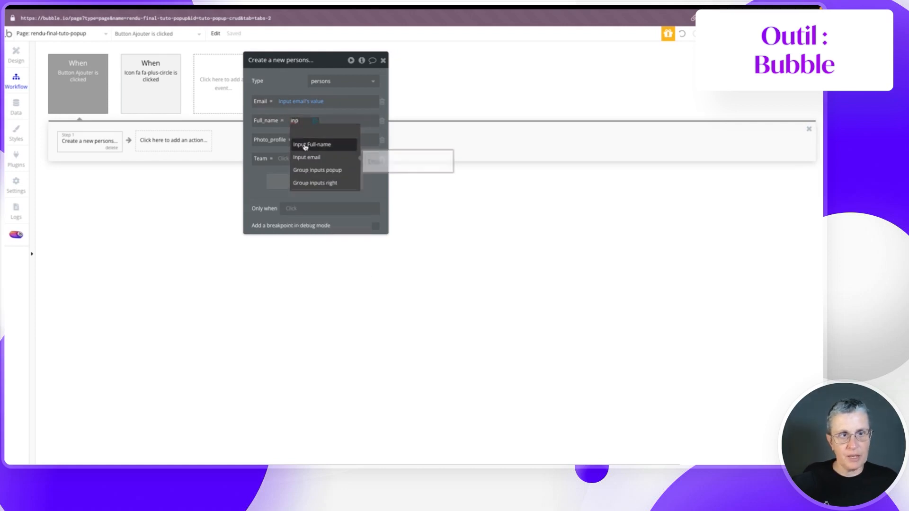
pyautogui.click(307, 145)
pyautogui.click(346, 131)
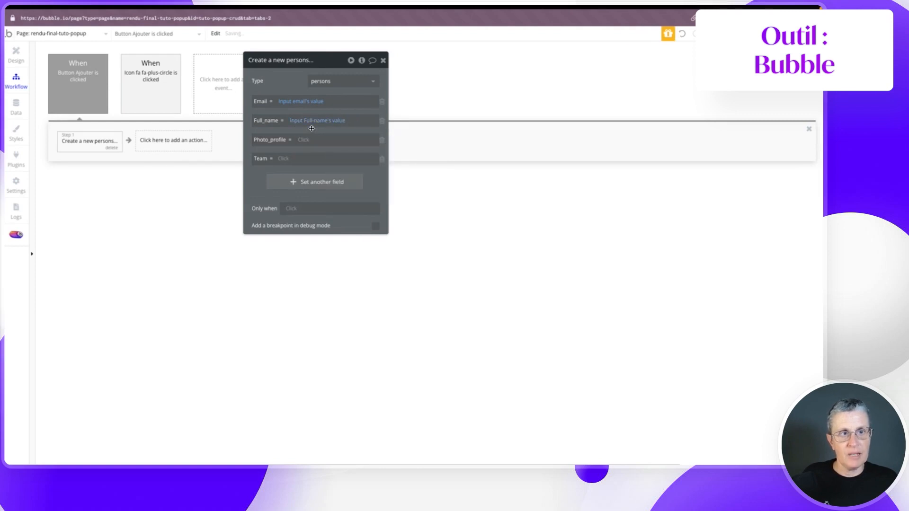
# - Set Photo_profile to the uploaded photo and Team to the team dropdown's value
pyautogui.click(302, 140)
pyautogui.write('up')
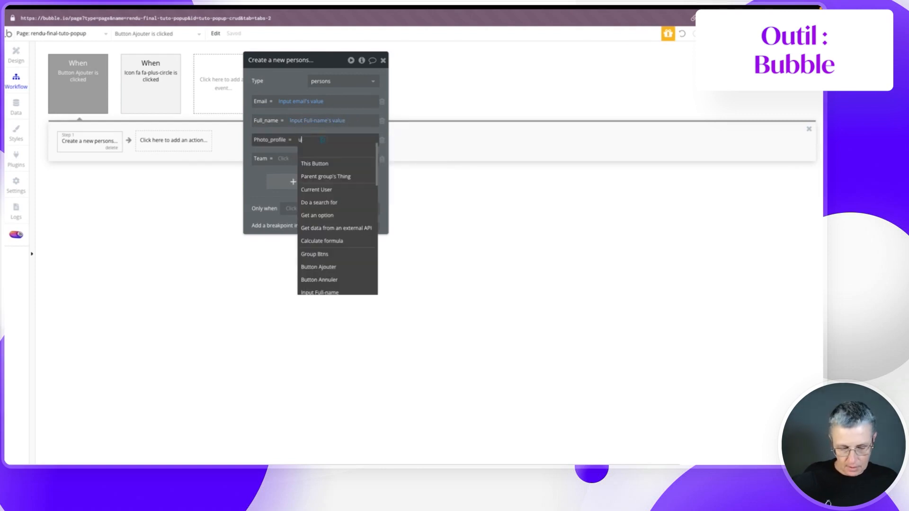
pyautogui.click(331, 189)
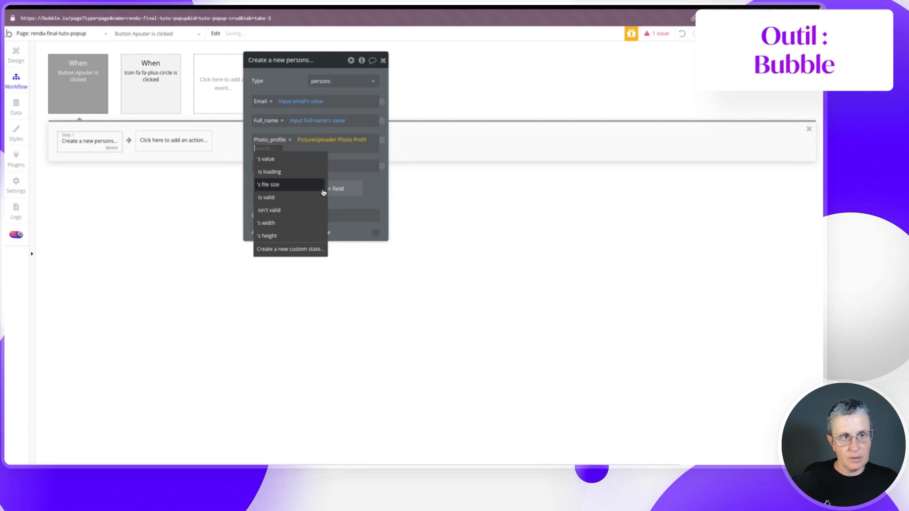
pyautogui.click(269, 158)
pyautogui.click(281, 166)
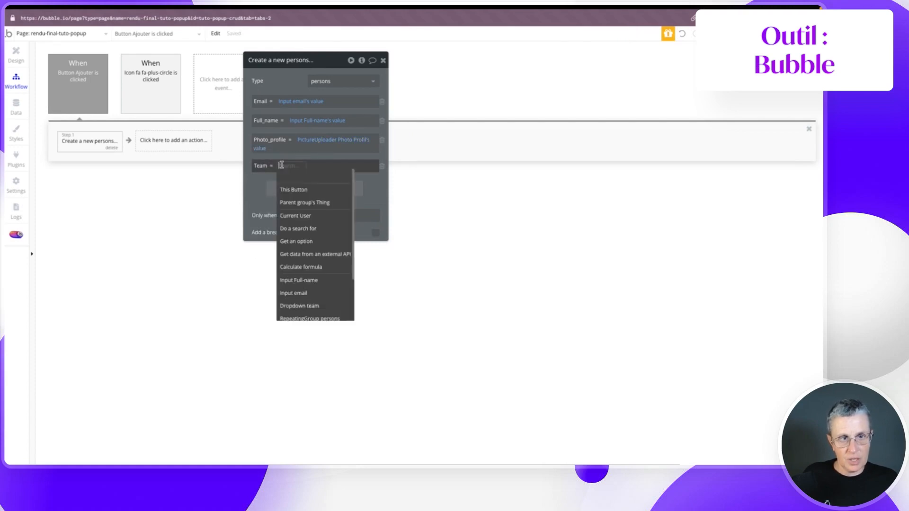
pyautogui.write('drp')
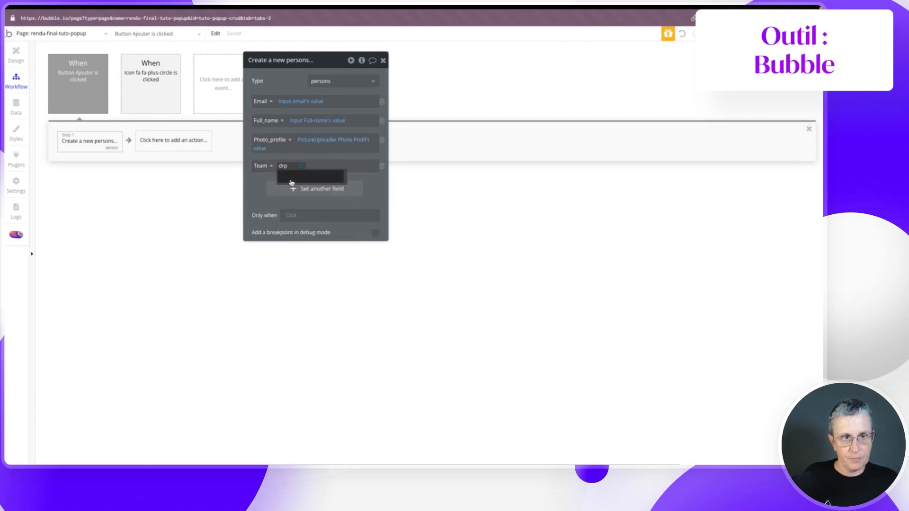
pyautogui.press('BackSpace')
pyautogui.write('o')
pyautogui.click(294, 189)
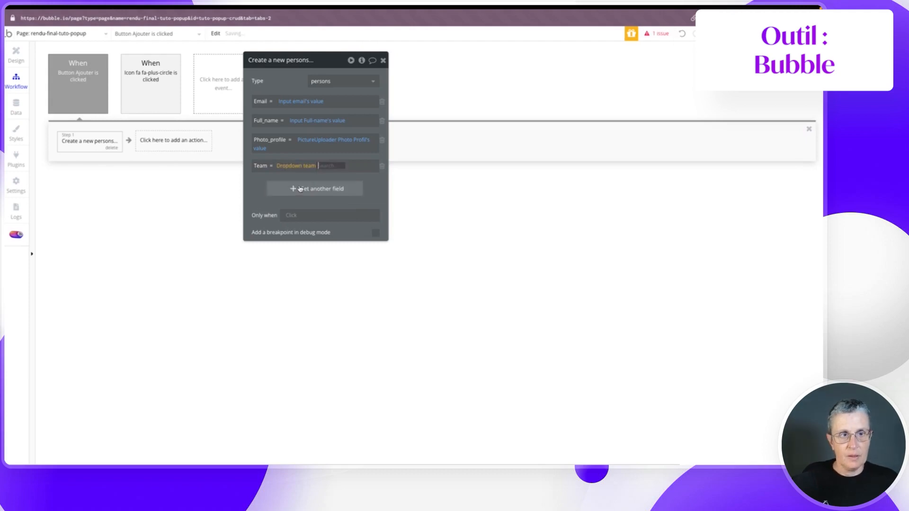
pyautogui.click(315, 179)
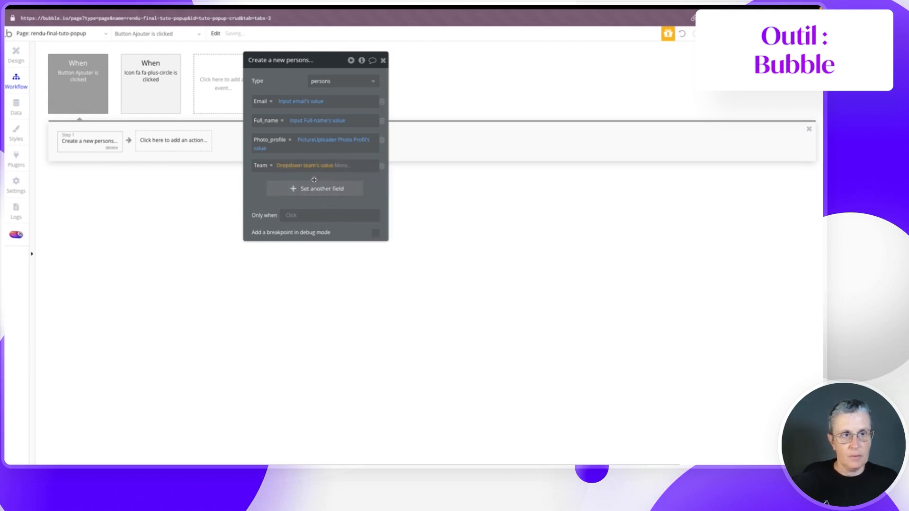
# - Add Reset relevant inputs and Hide Popup CUD Person steps, then preview the app
pyautogui.click(151, 143)
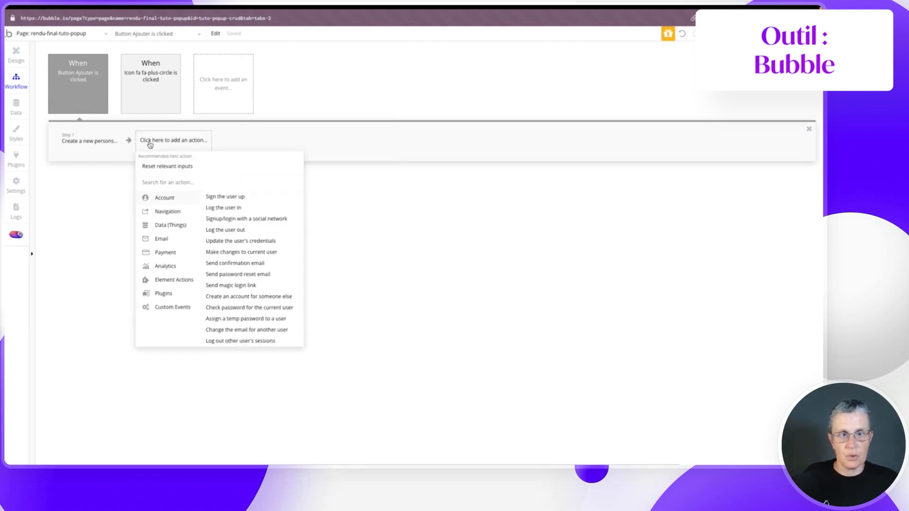
pyautogui.click(262, 245)
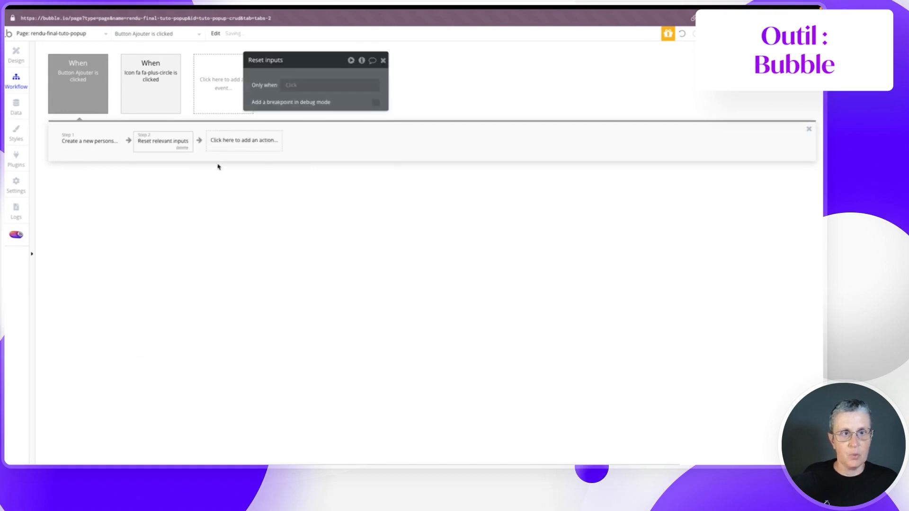
pyautogui.click(216, 144)
pyautogui.moveTo(232, 257)
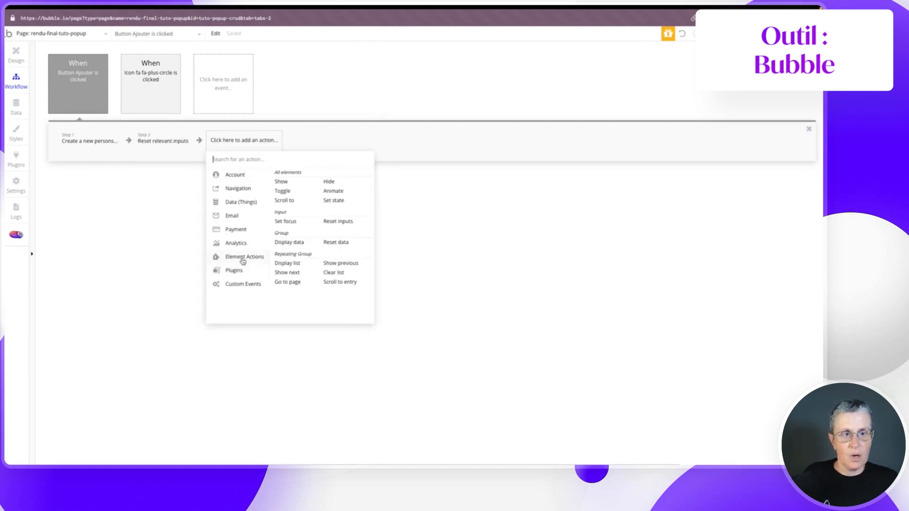
pyautogui.click(330, 179)
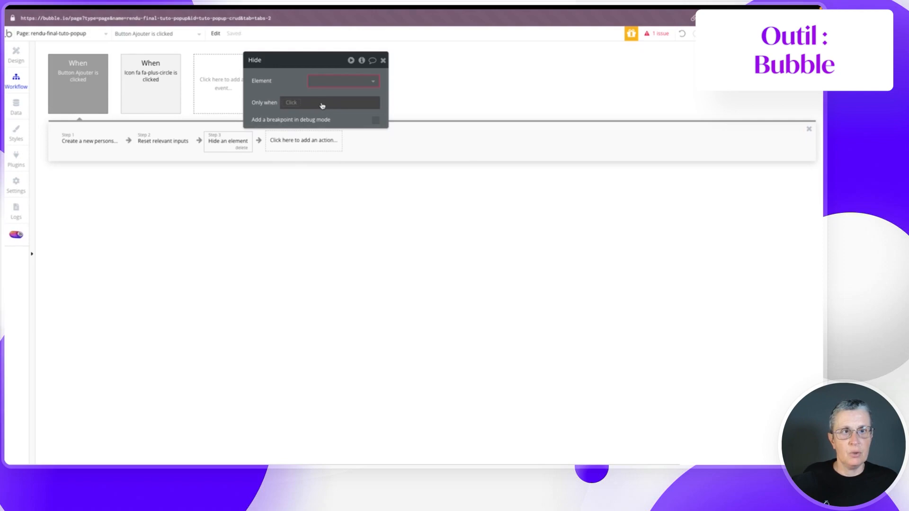
pyautogui.click(321, 82)
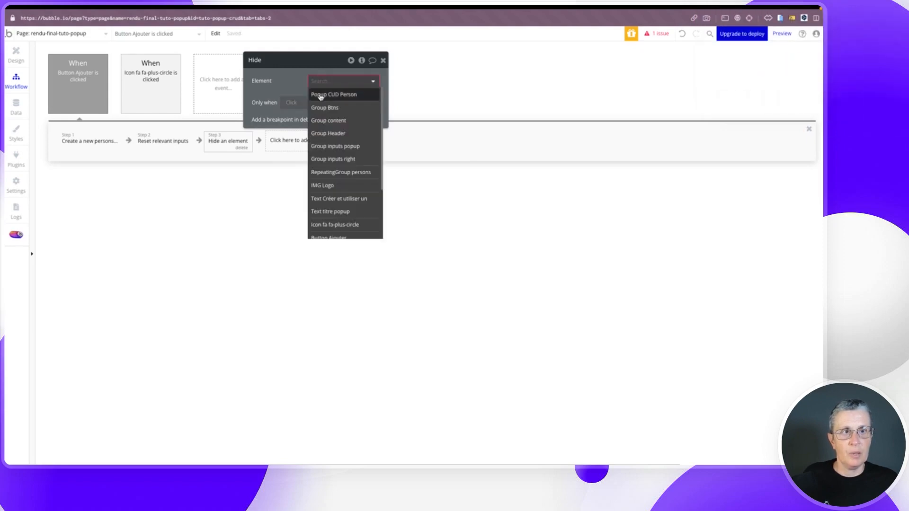
pyautogui.click(319, 93)
pyautogui.click(782, 34)
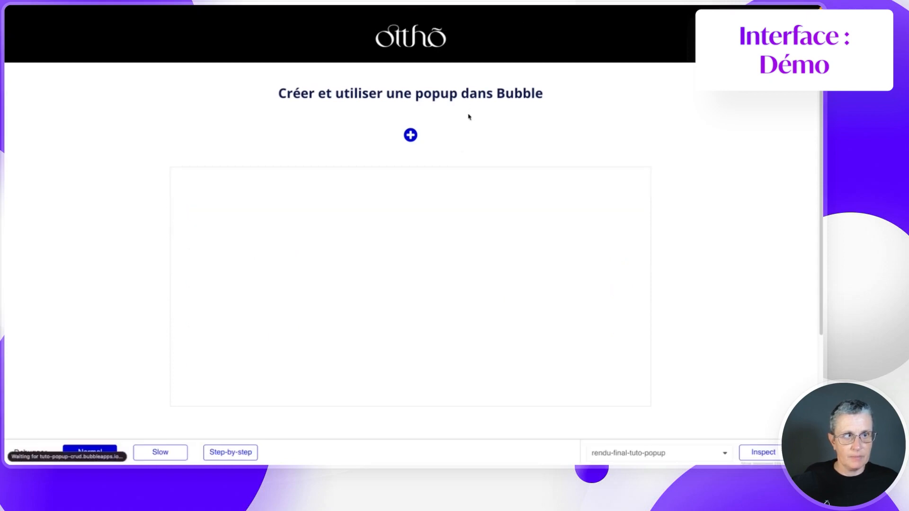
# - Open the create-person popup in the preview and upload Portrait-F6.jpg as the profile photo
pyautogui.click(410, 135)
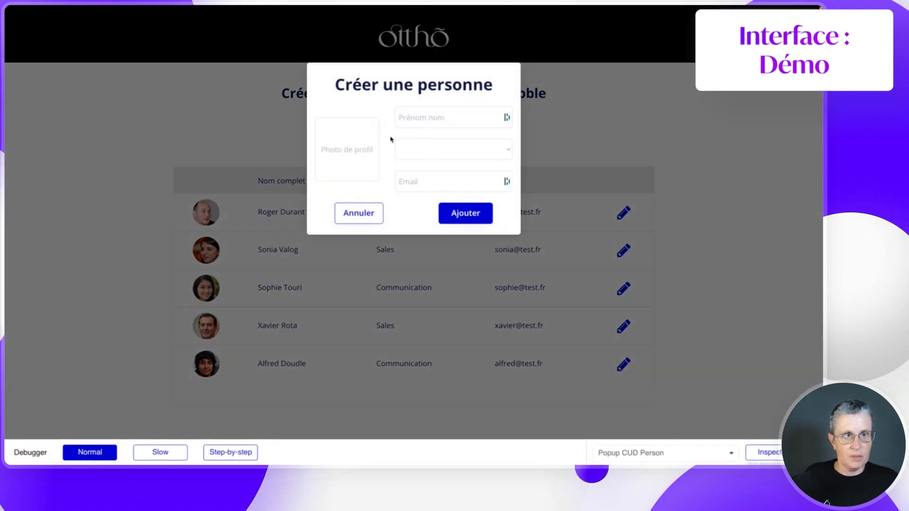
pyautogui.click(355, 151)
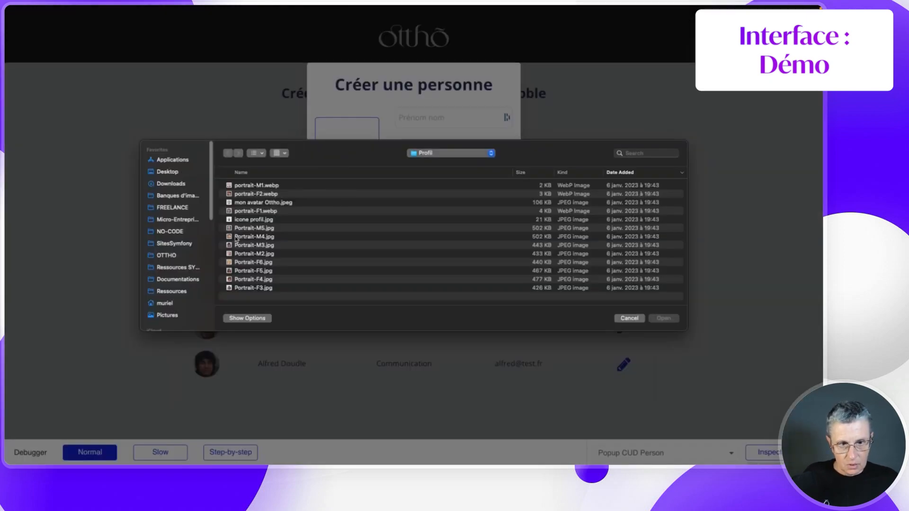
pyautogui.click(239, 265)
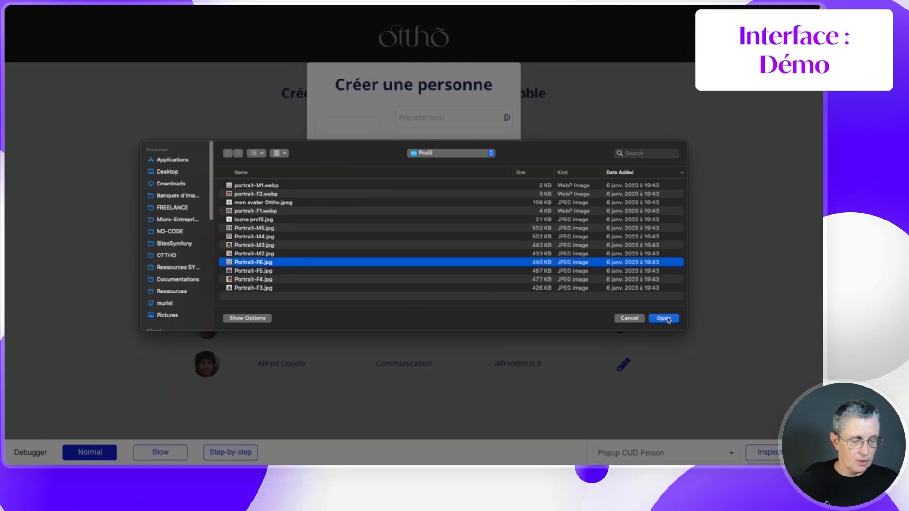
pyautogui.click(663, 318)
# - Enter the person's full name, choose team Marketing, enter their e-mail, and save with Ajouter
pyautogui.click(439, 117)
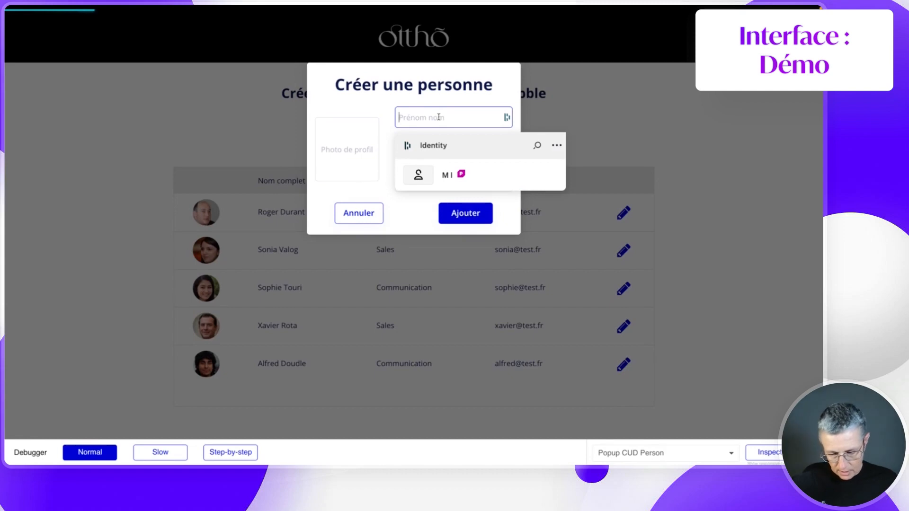
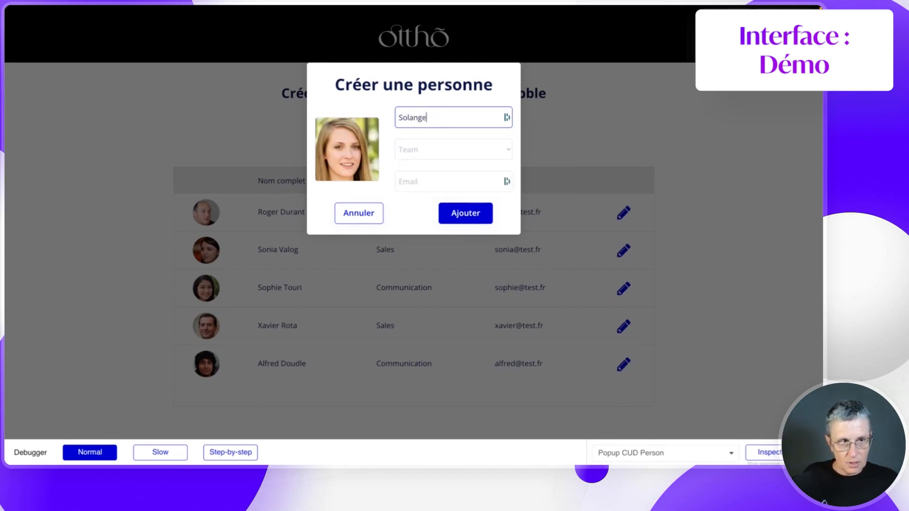
pyautogui.click(447, 147)
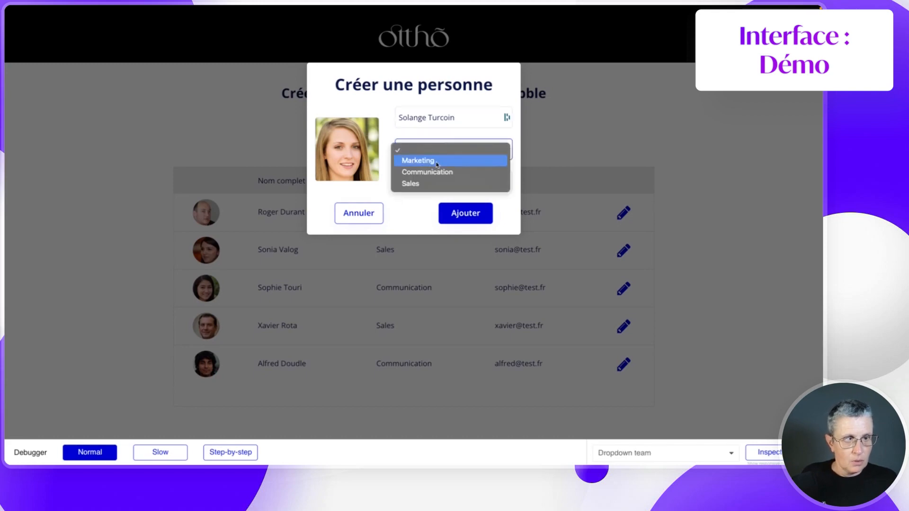
pyautogui.click(437, 162)
pyautogui.click(413, 189)
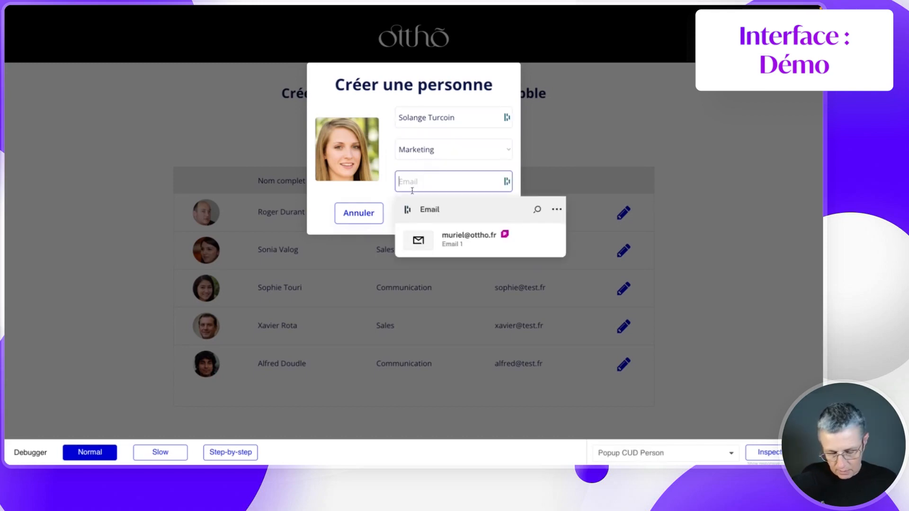
pyautogui.write('solange@test.fr')
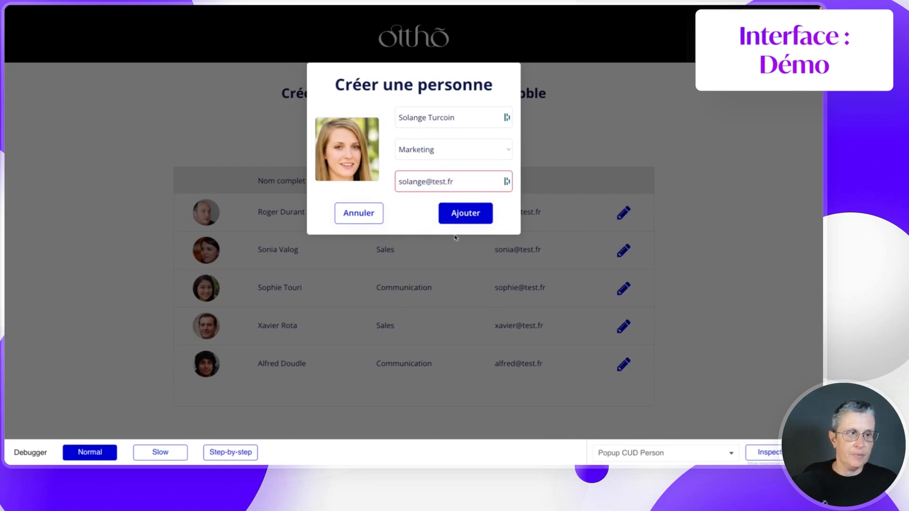
pyautogui.click(457, 216)
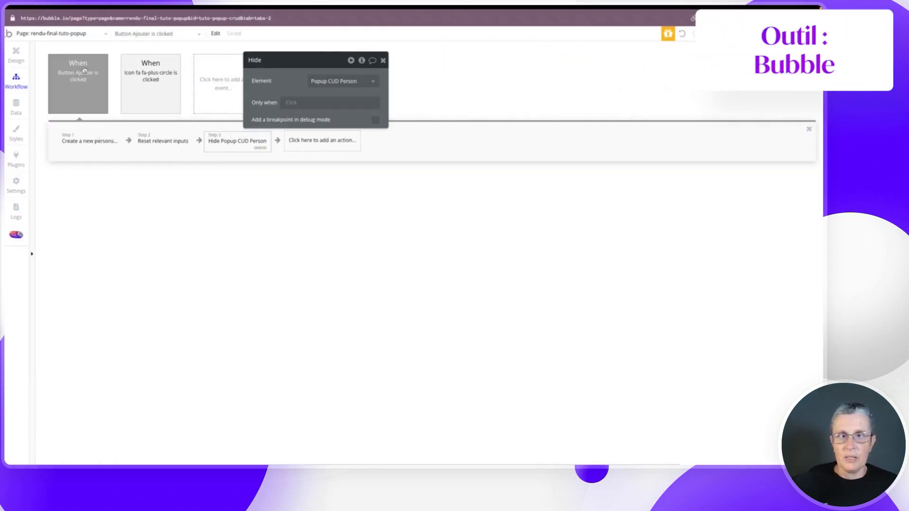
pyautogui.click(19, 53)
# - Give the first row's pencil icon a workflow whose first action shows Popup CUD Person
pyautogui.click(611, 214)
pyautogui.click(633, 200)
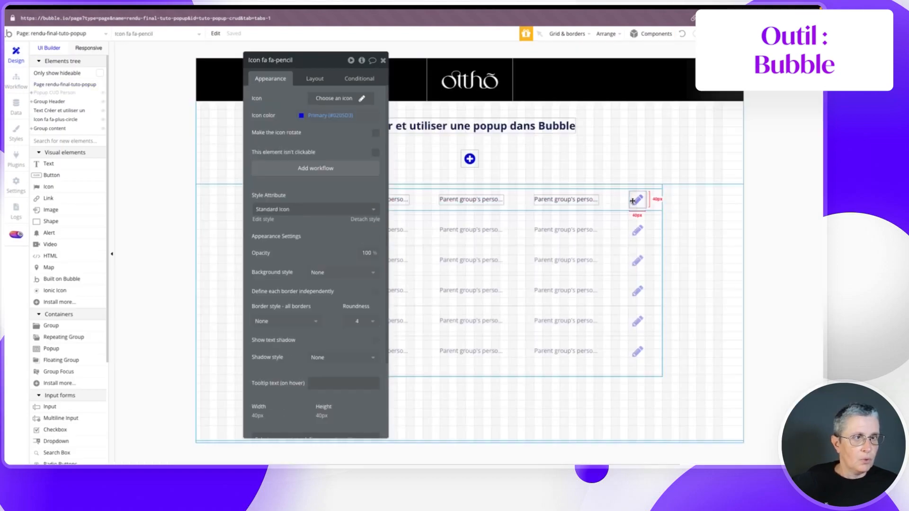
pyautogui.click(287, 169)
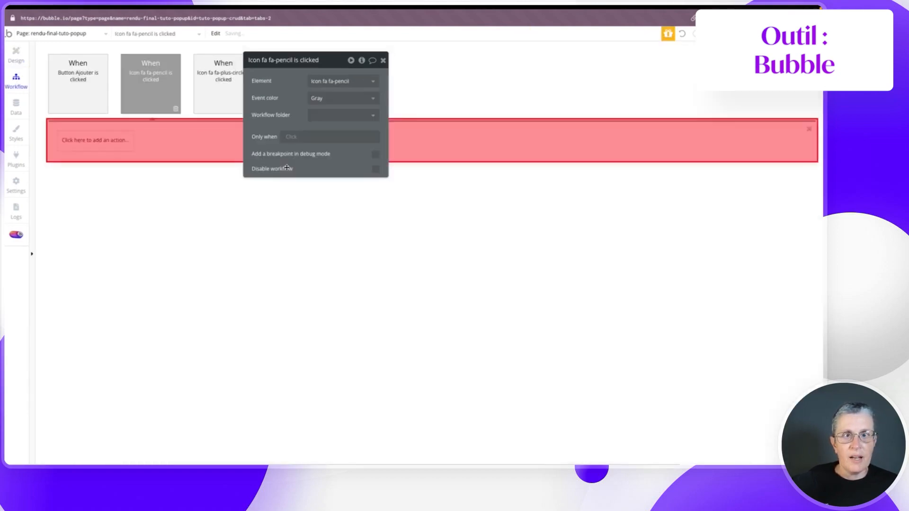
pyautogui.click(96, 145)
pyautogui.moveTo(96, 259)
pyautogui.click(143, 185)
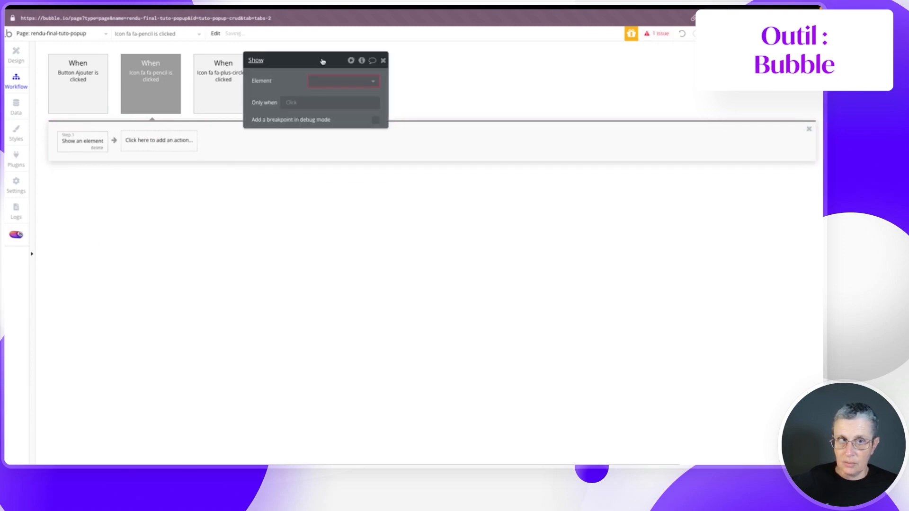
pyautogui.click(331, 80)
pyautogui.click(326, 91)
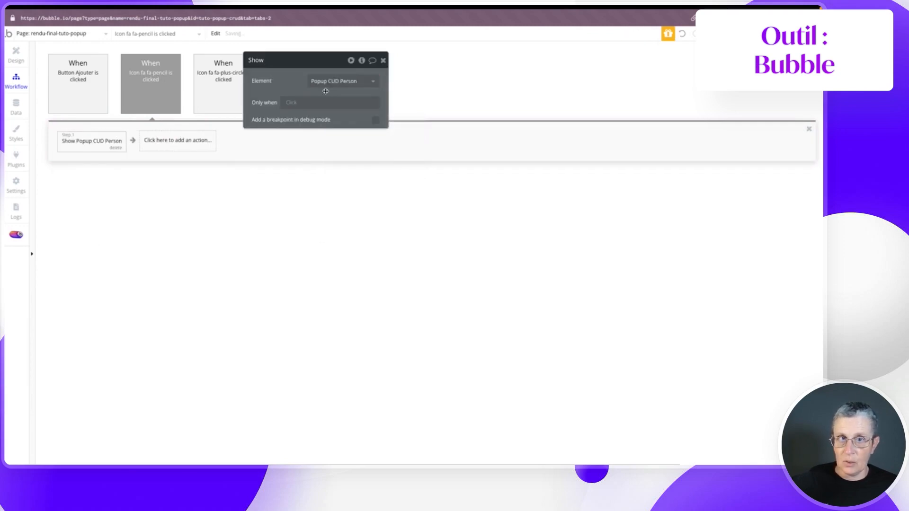
# - Add a Display data step sending Parent group's persons to Popup CUD Person
pyautogui.click(166, 144)
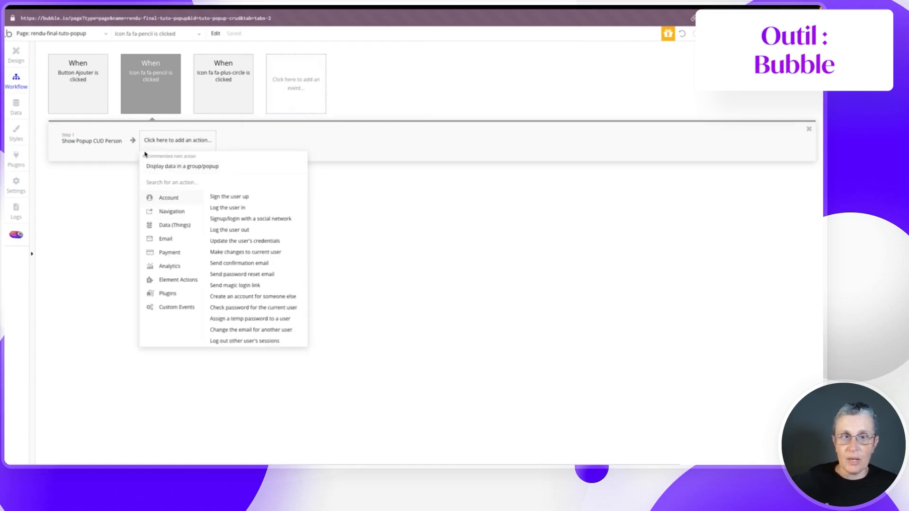
pyautogui.click(179, 280)
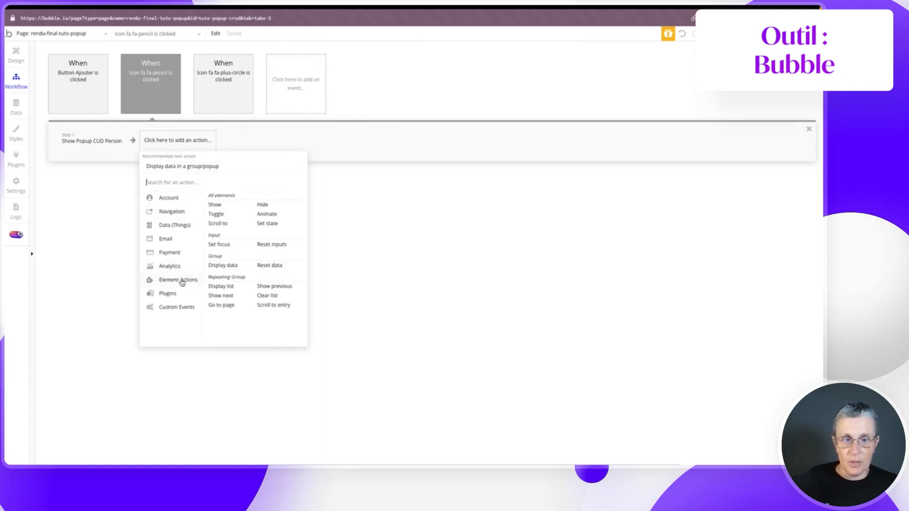
pyautogui.click(228, 267)
pyautogui.click(312, 81)
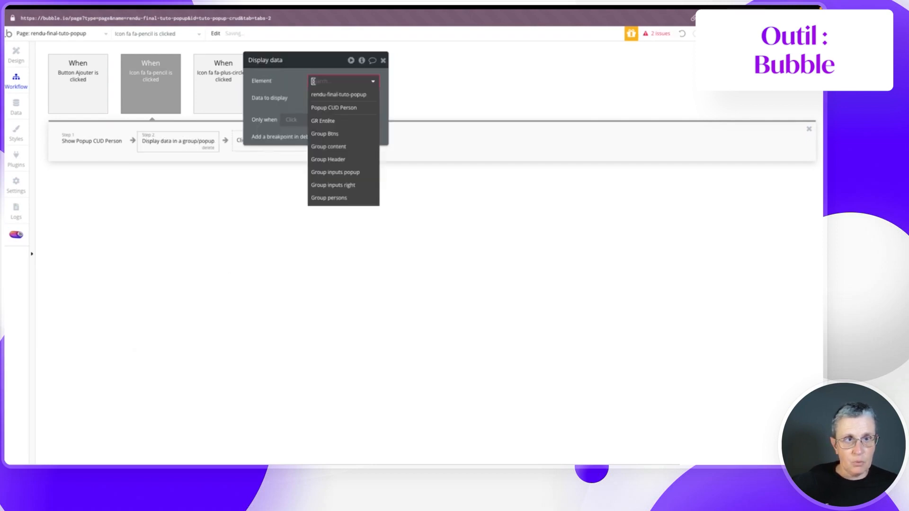
pyautogui.click(317, 108)
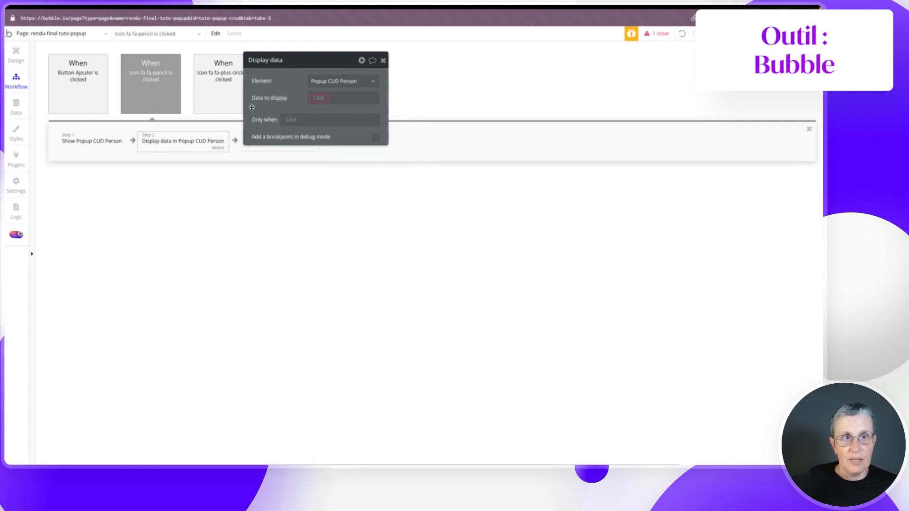
pyautogui.click(317, 98)
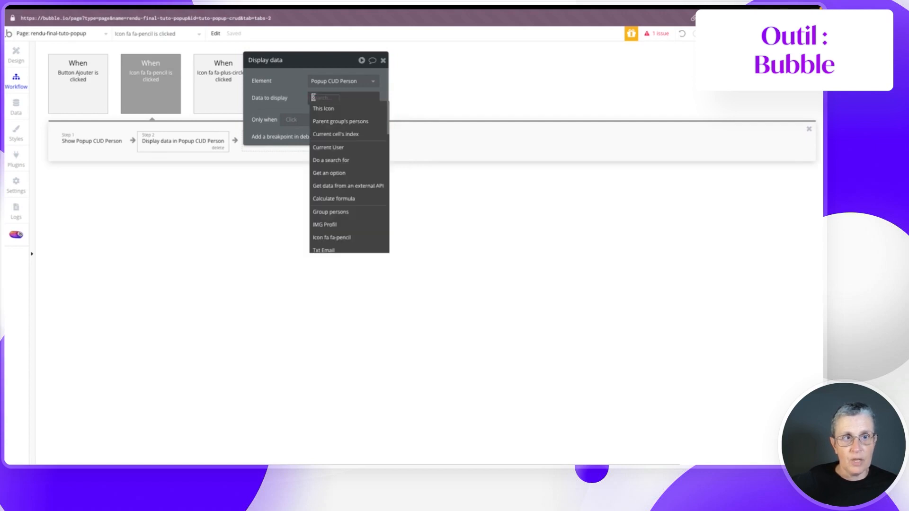
pyautogui.click(359, 122)
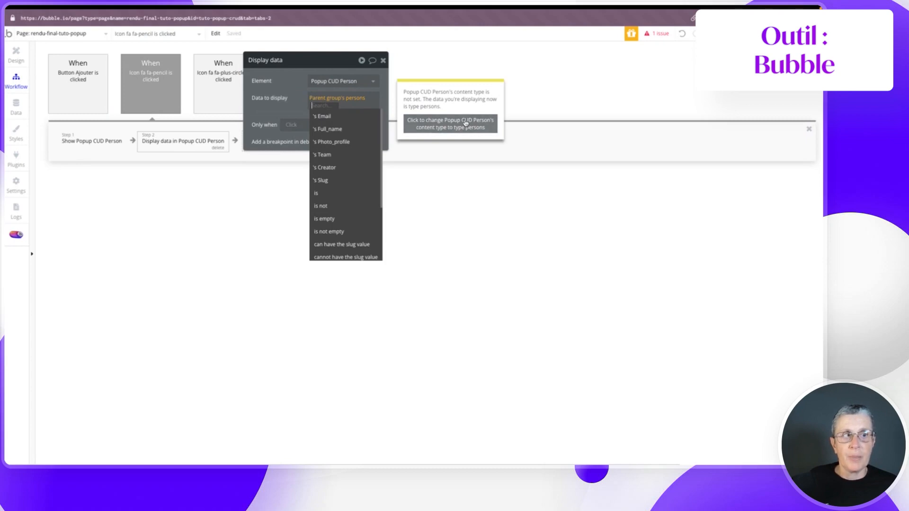
# - Check Popup CUD Person in the design view, then re-confirm Parent group's persons as the displayed data
pyautogui.click(13, 57)
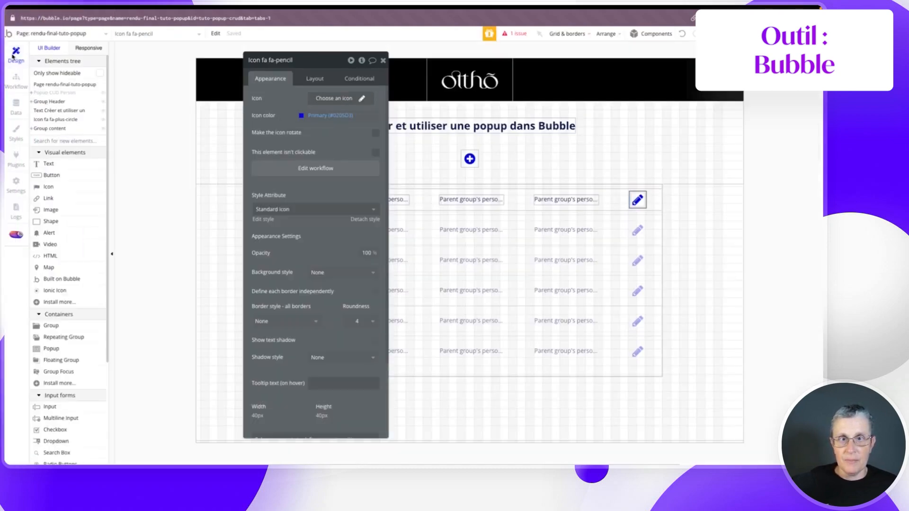
pyautogui.click(53, 94)
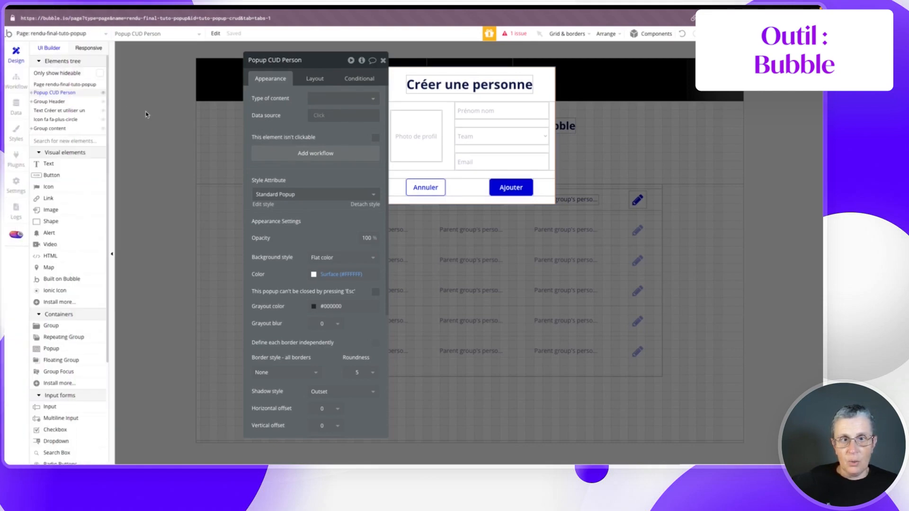
pyautogui.click(16, 80)
pyautogui.click(318, 106)
pyautogui.click(331, 122)
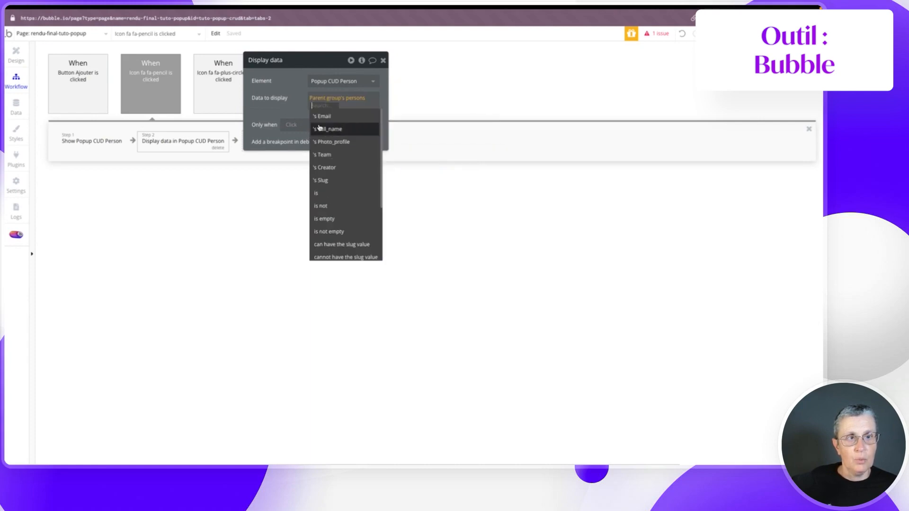
pyautogui.click(428, 126)
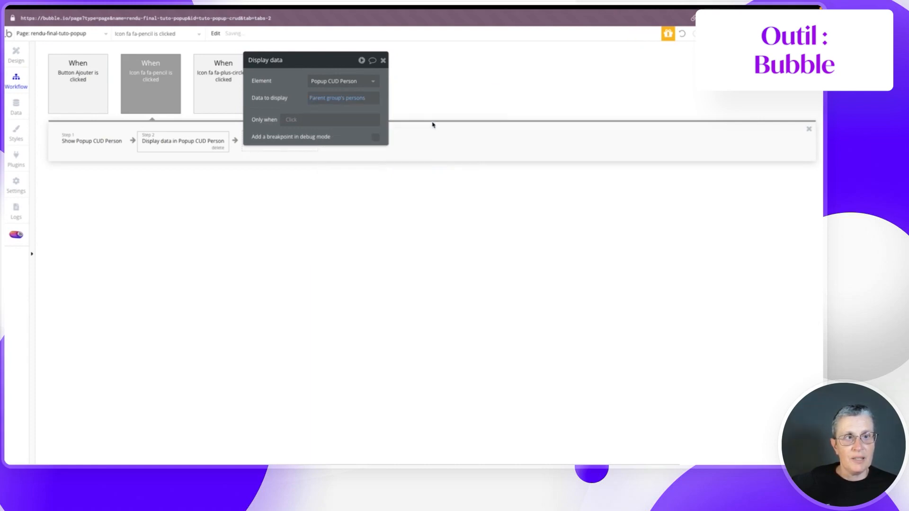
pyautogui.click(17, 57)
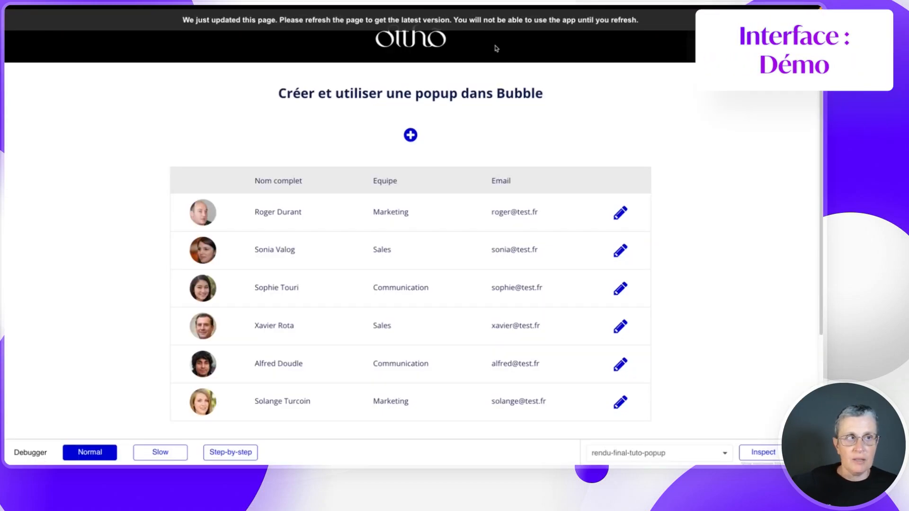
pyautogui.click(491, 25)
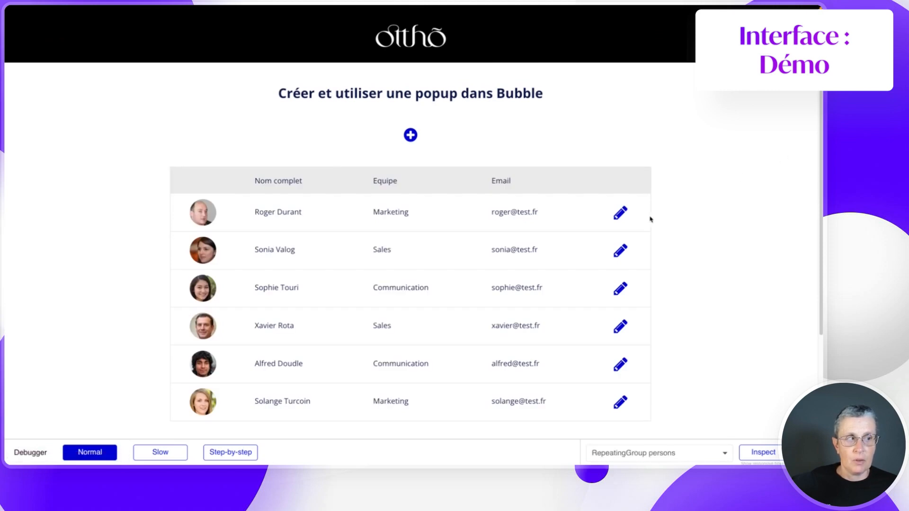
pyautogui.click(619, 215)
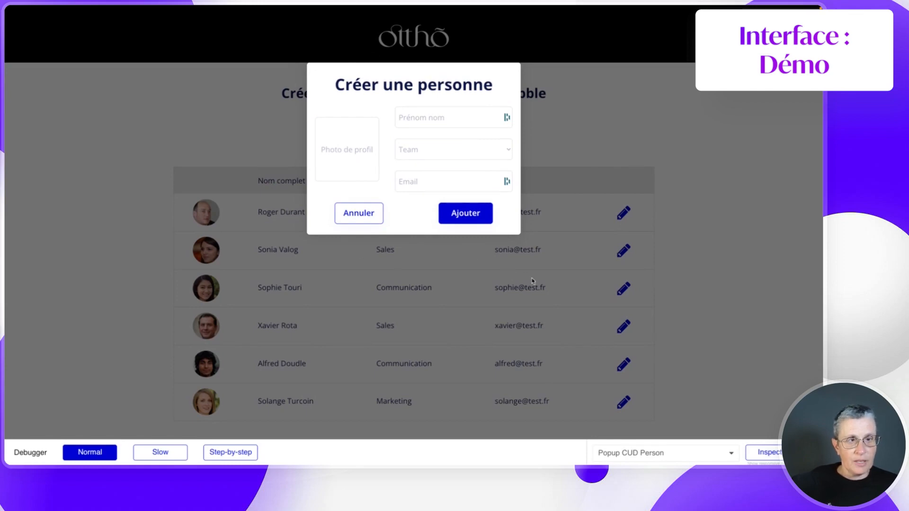
# - Inspect the popup's person data in the debugger, then close the popup and stop inspecting
pyautogui.click(775, 458)
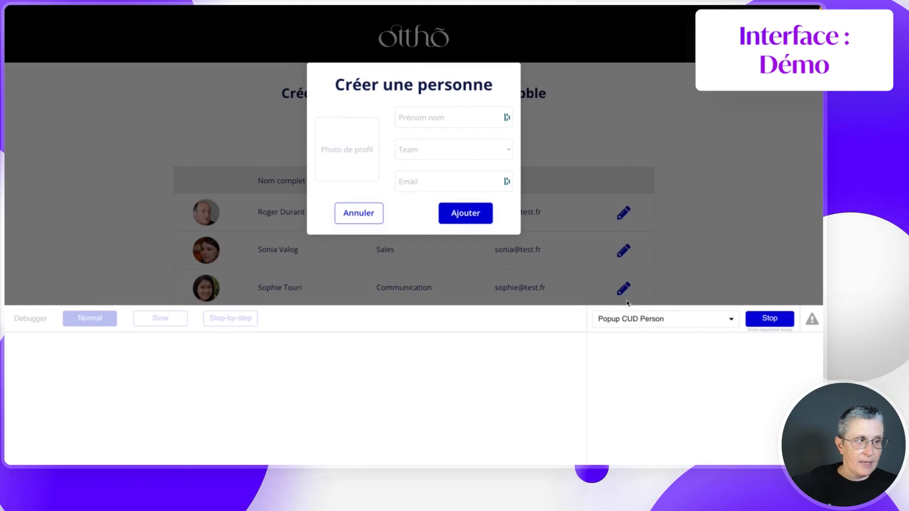
pyautogui.click(345, 199)
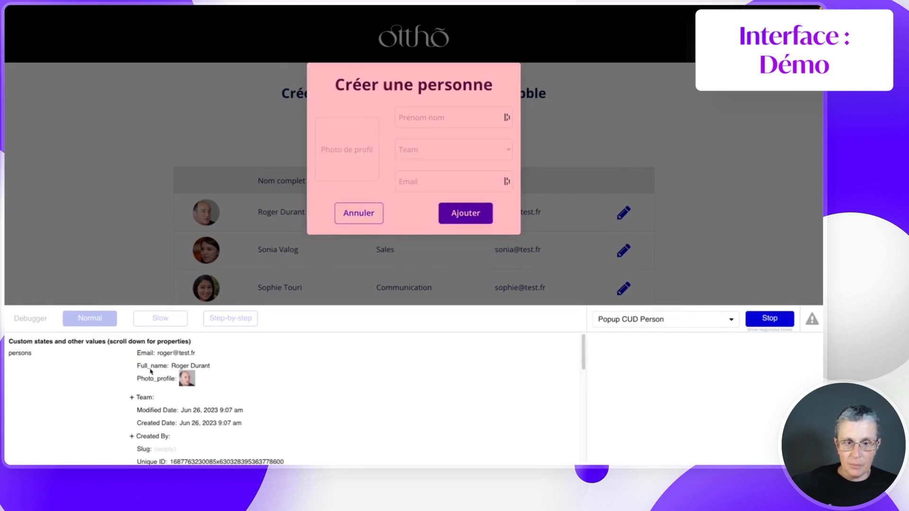
pyautogui.scroll(-1, 199, 392)
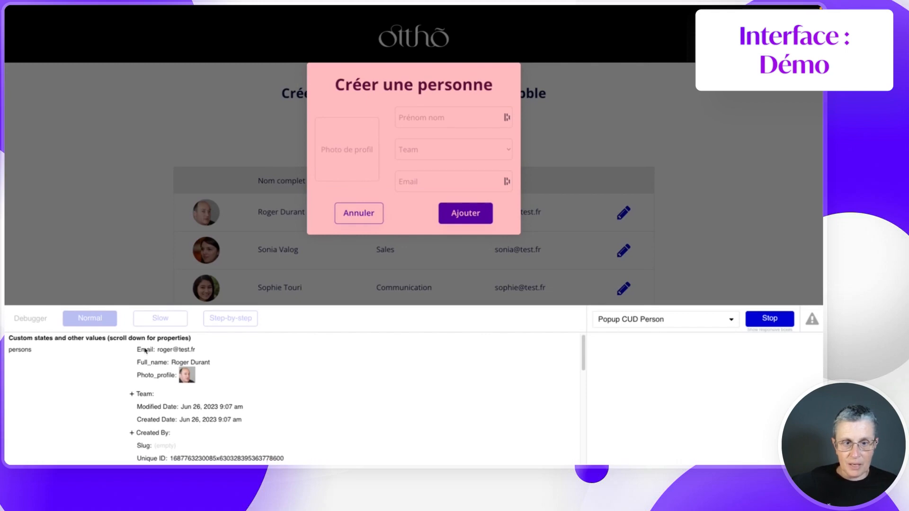
pyautogui.scroll(-1, 237, 396)
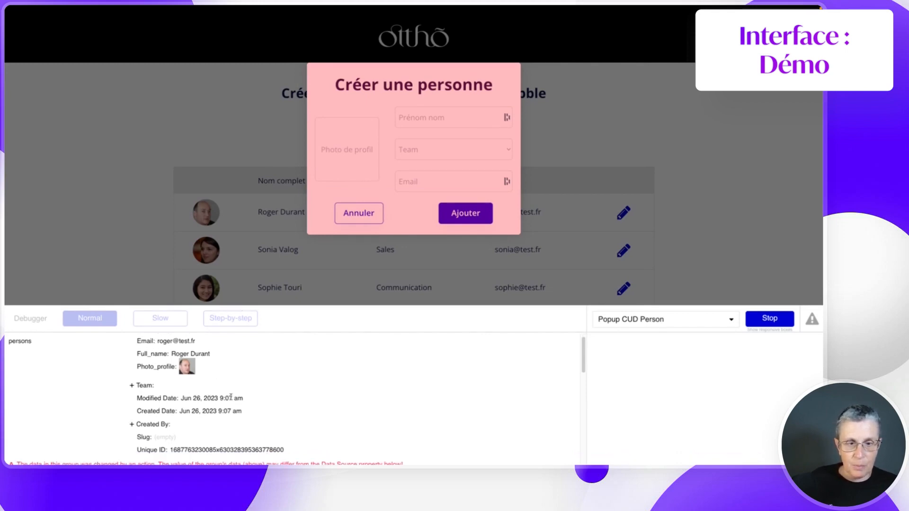
pyautogui.scroll(-2, 192, 391)
pyautogui.scroll(3, 192, 391)
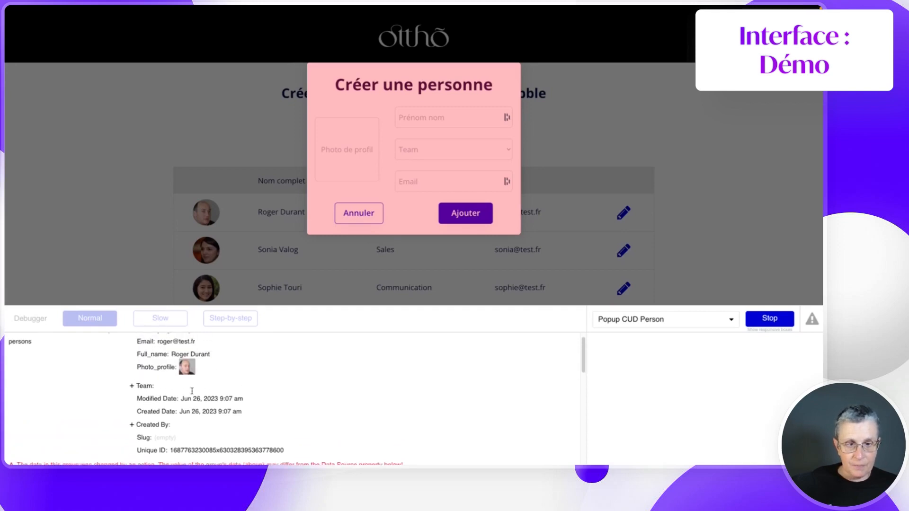
pyautogui.press('Escape')
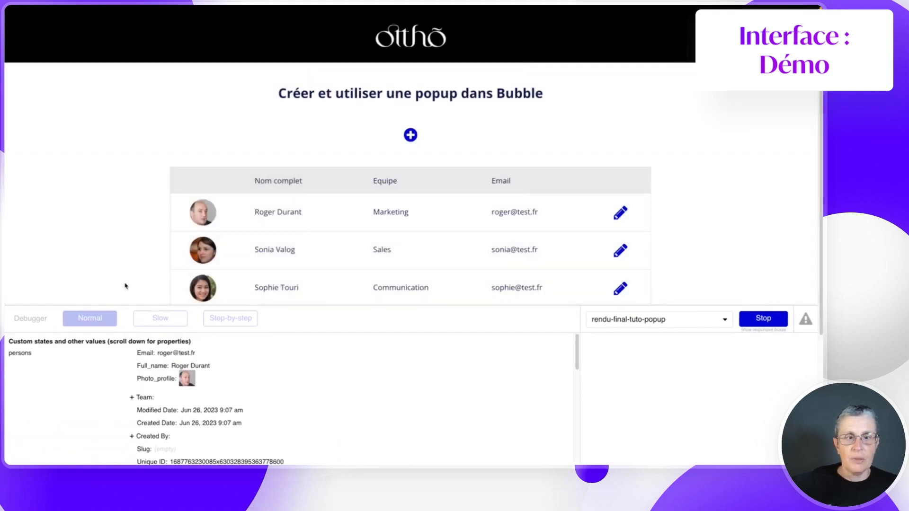
pyautogui.click(759, 320)
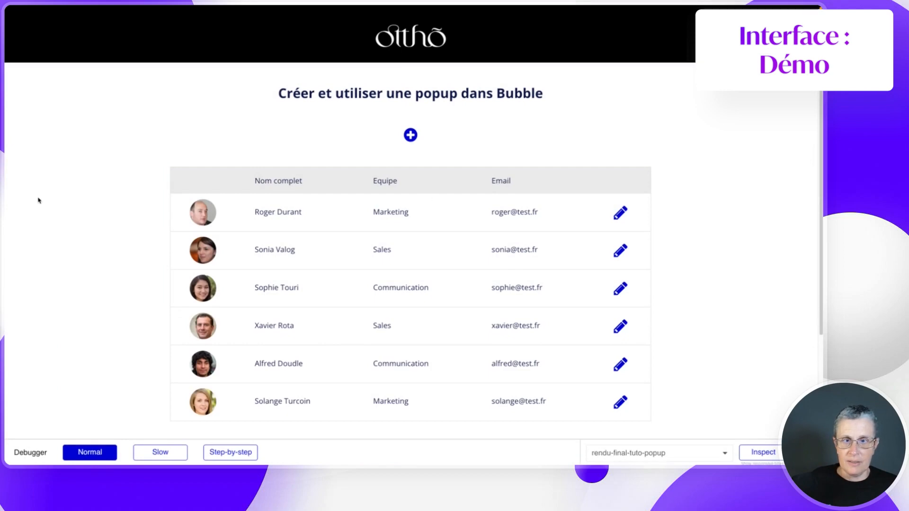
# - Back in the editor, review the Photo de profil uploader's dynamic image, then select the inputs group
pyautogui.moveTo(6, 312)
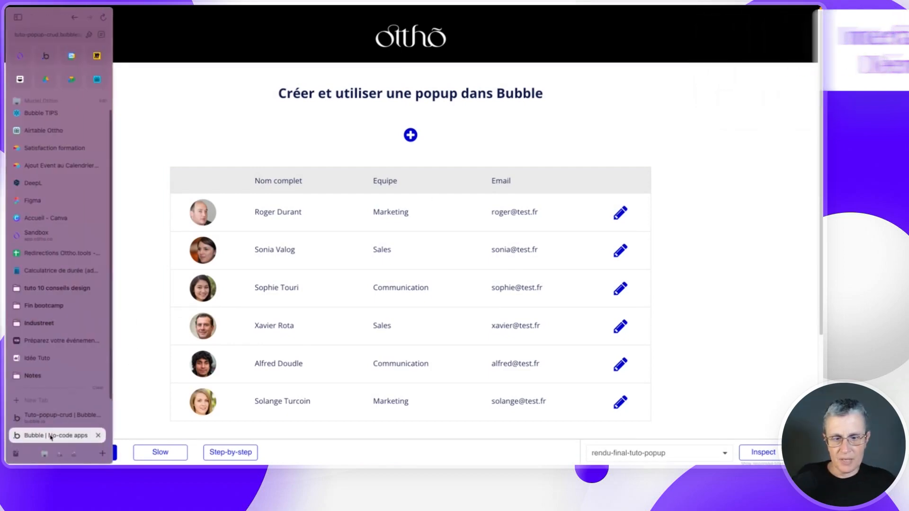
pyautogui.click(47, 429)
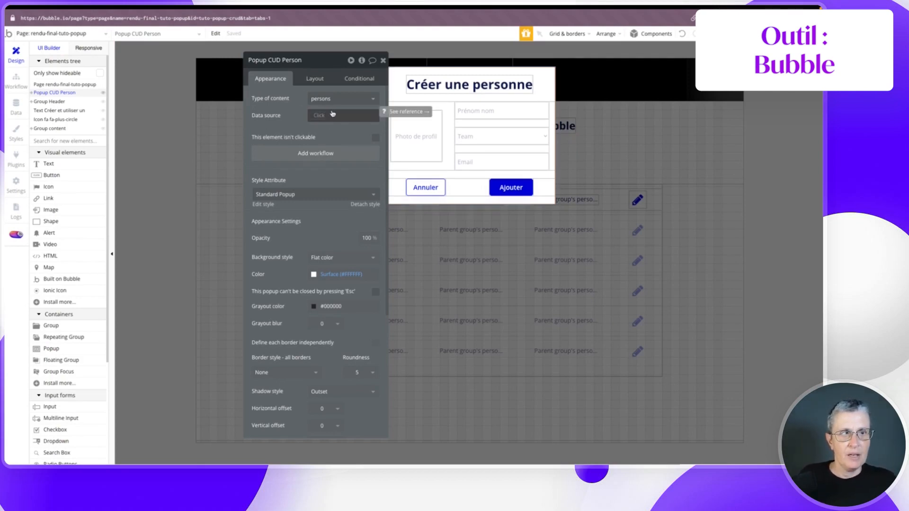
pyautogui.click(448, 115)
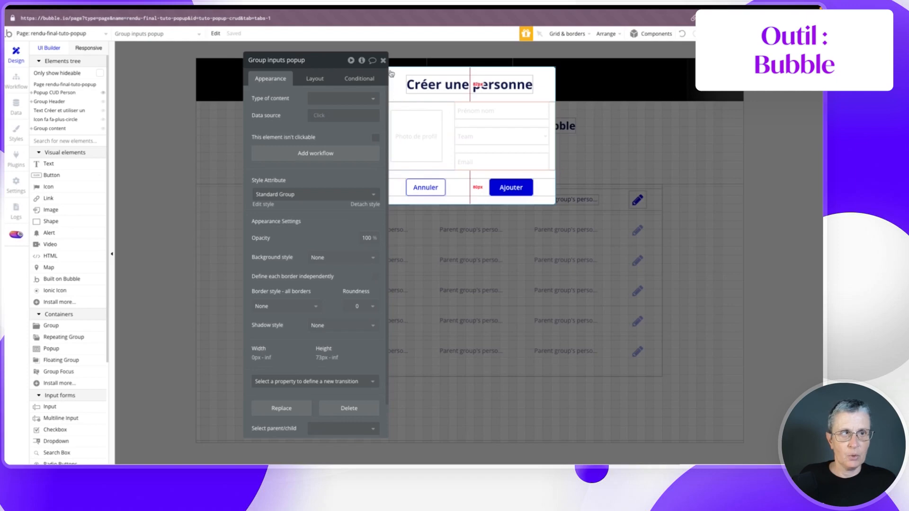
pyautogui.moveTo(318, 66); pyautogui.dragTo(303, 55)
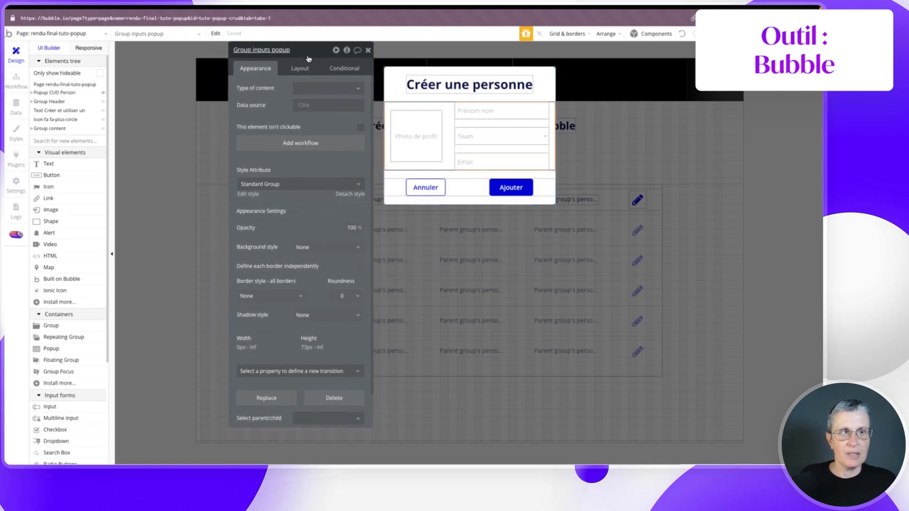
pyautogui.click(422, 133)
pyautogui.click(321, 147)
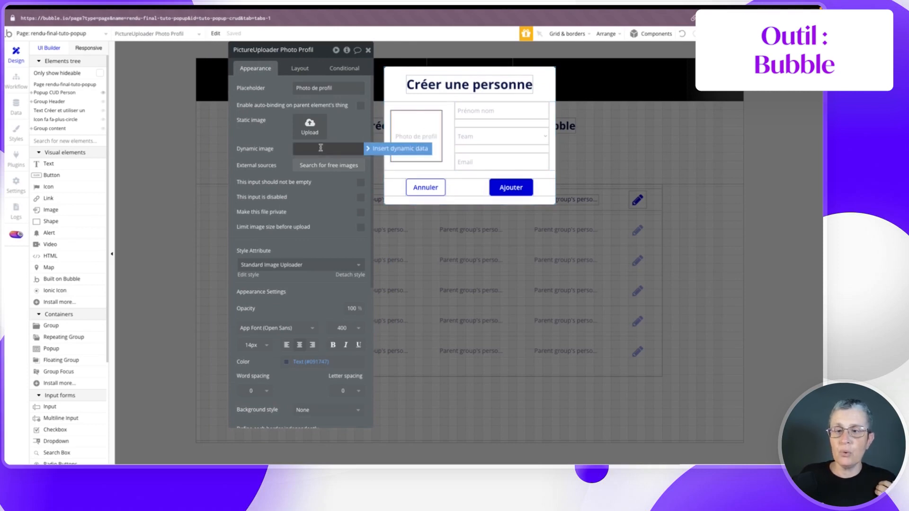
pyautogui.click(372, 150)
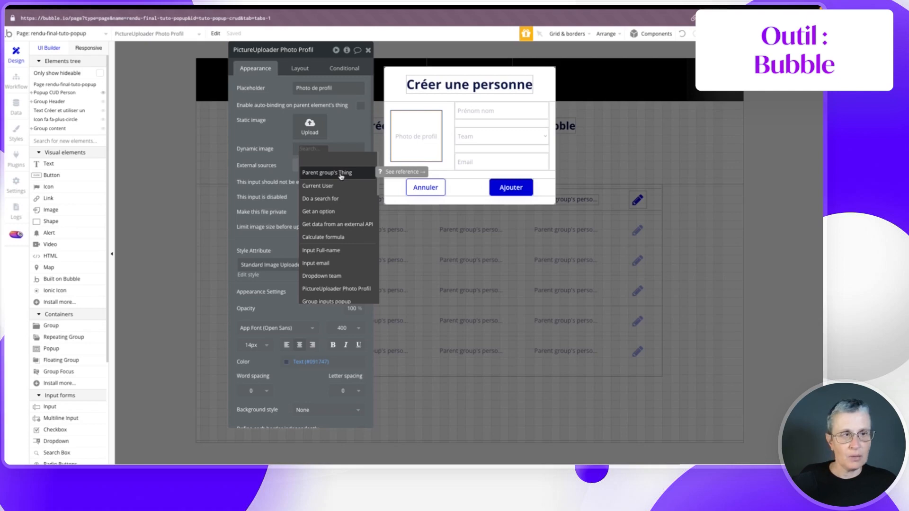
pyautogui.click(393, 93)
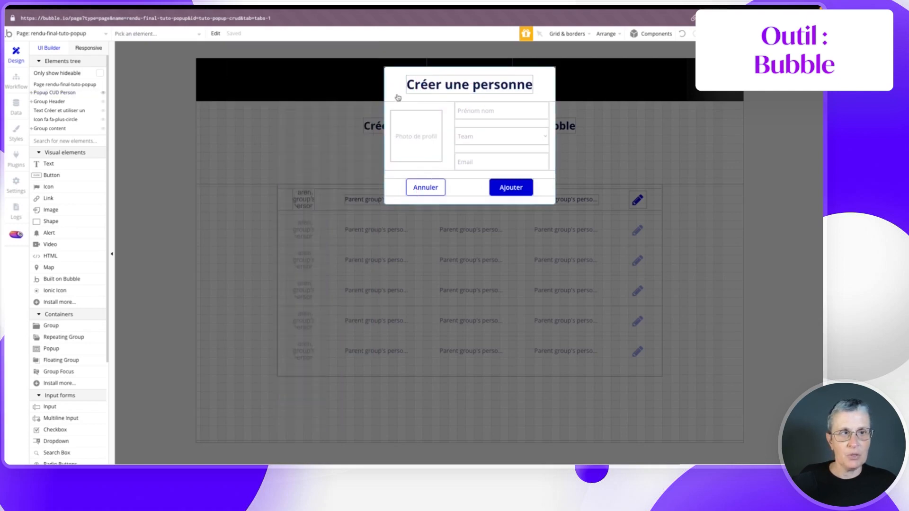
pyautogui.click(398, 98)
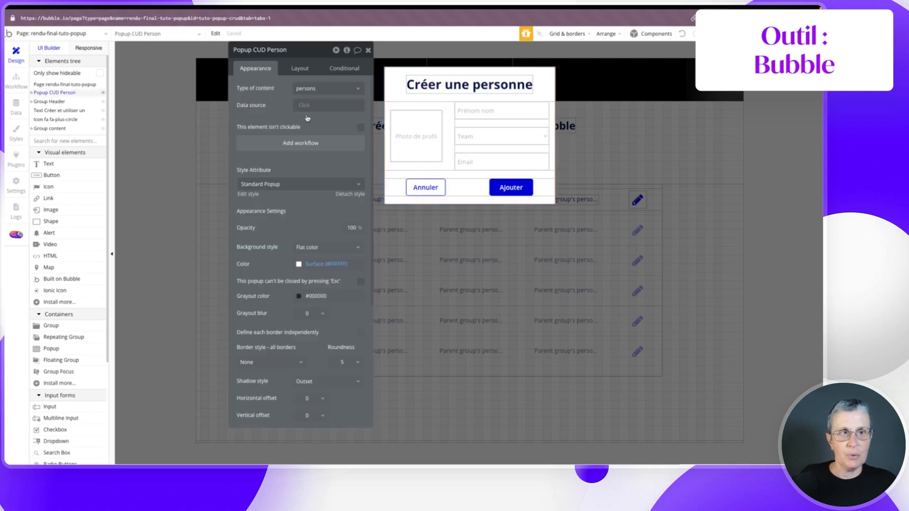
pyautogui.click(446, 105)
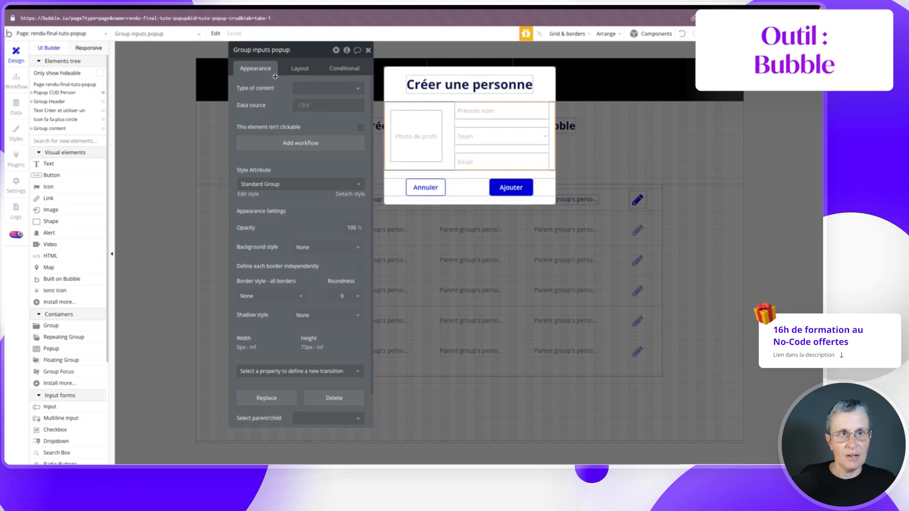
# - Make the inputs group hold persons, sourced from Parent group's persons
pyautogui.click(303, 88)
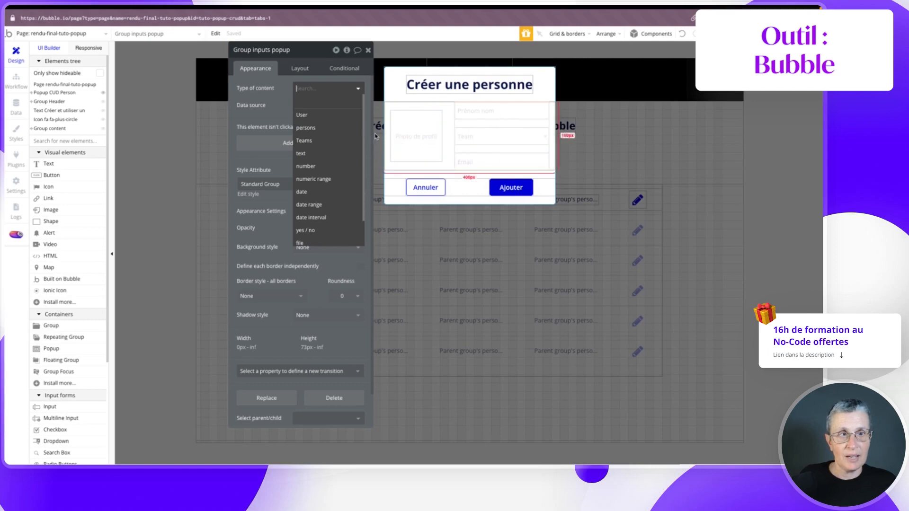
pyautogui.click(303, 127)
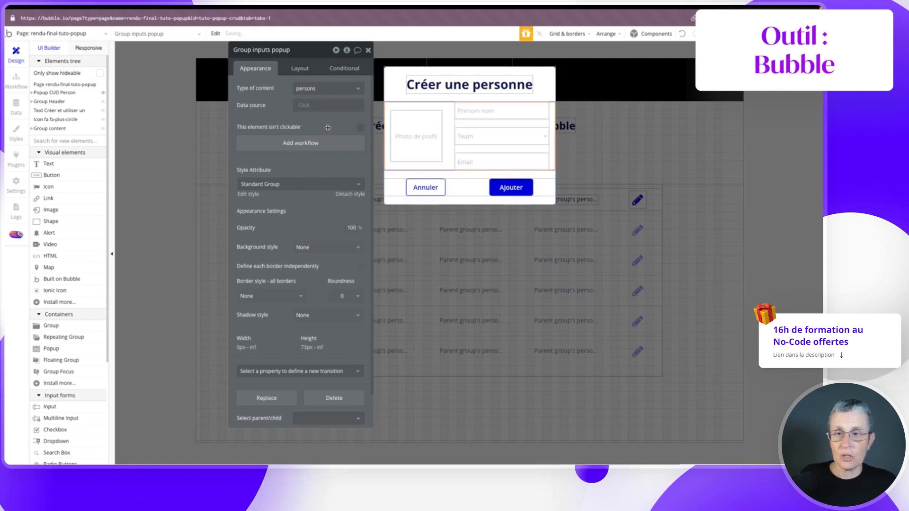
pyautogui.click(301, 106)
pyautogui.click(312, 129)
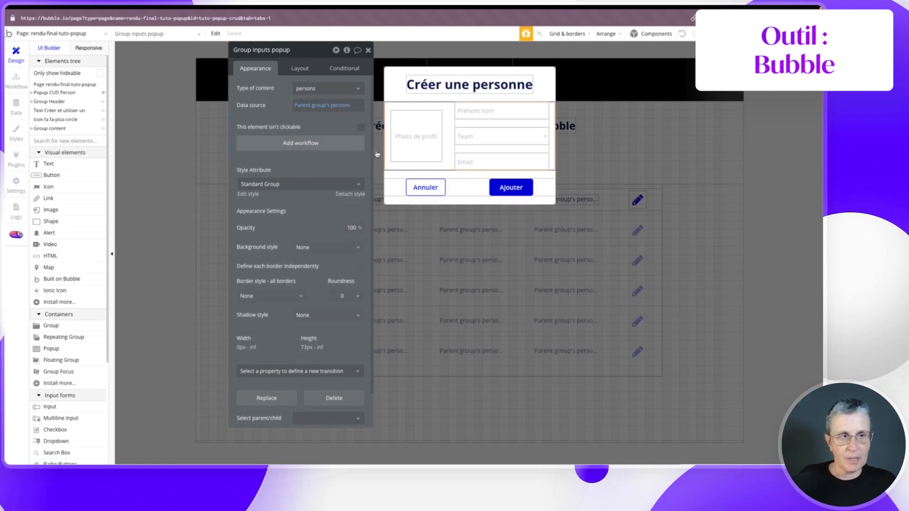
# - Set the Photo de profil uploader's dynamic image to Parent group's persons's Photo_profile
pyautogui.click(415, 139)
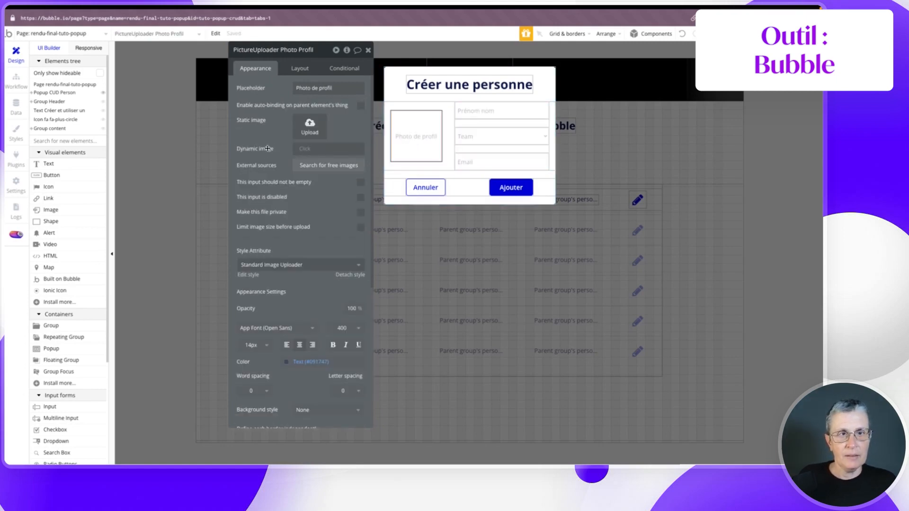
pyautogui.click(298, 149)
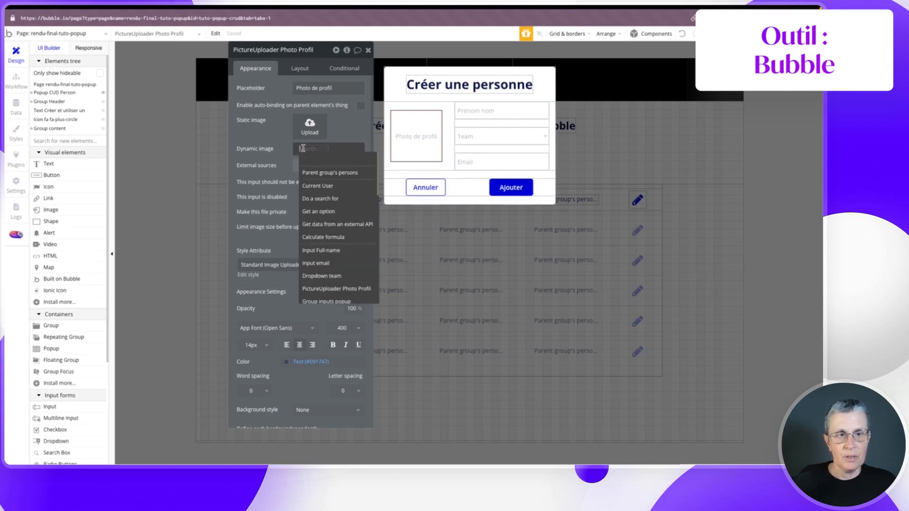
pyautogui.click(316, 173)
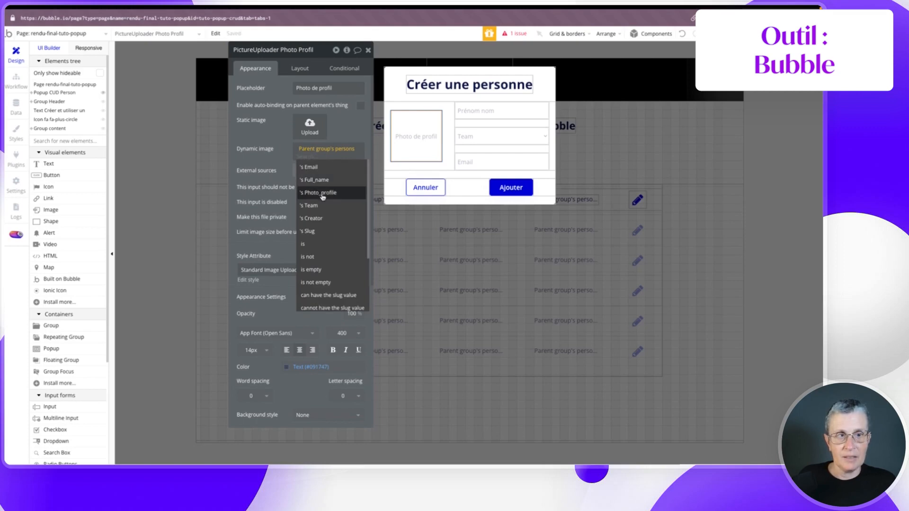
pyautogui.click(320, 193)
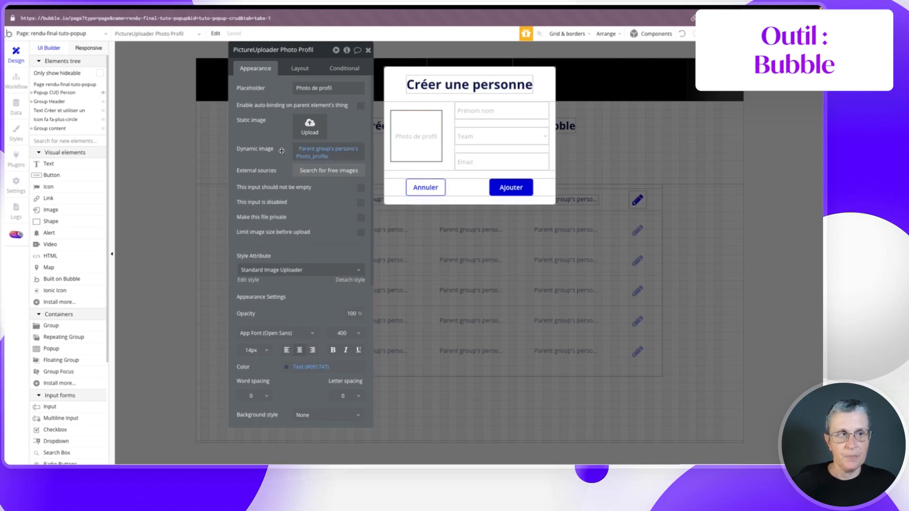
pyautogui.click(469, 123)
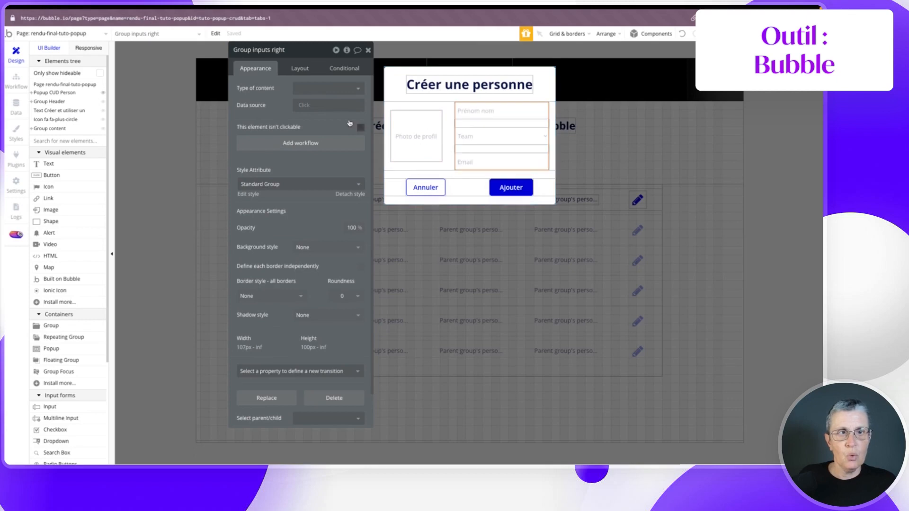
# - Set Group inputs right to persons and pre-fill Input Full-name with Parent group's persons's Full_name
pyautogui.click(303, 88)
pyautogui.click(308, 129)
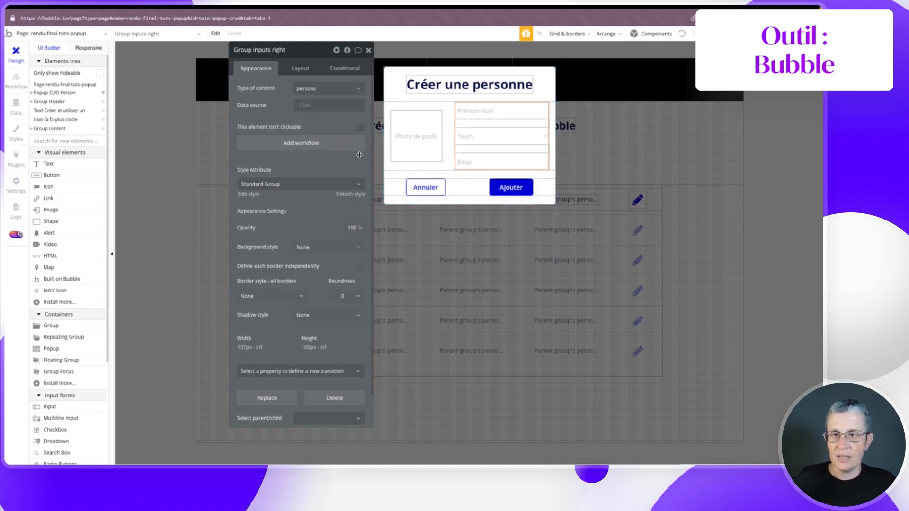
pyautogui.click(477, 113)
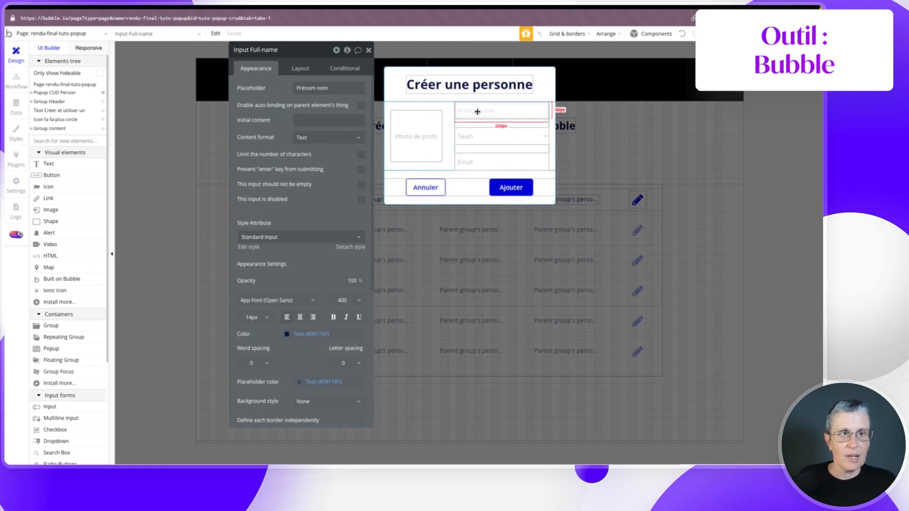
pyautogui.click(300, 121)
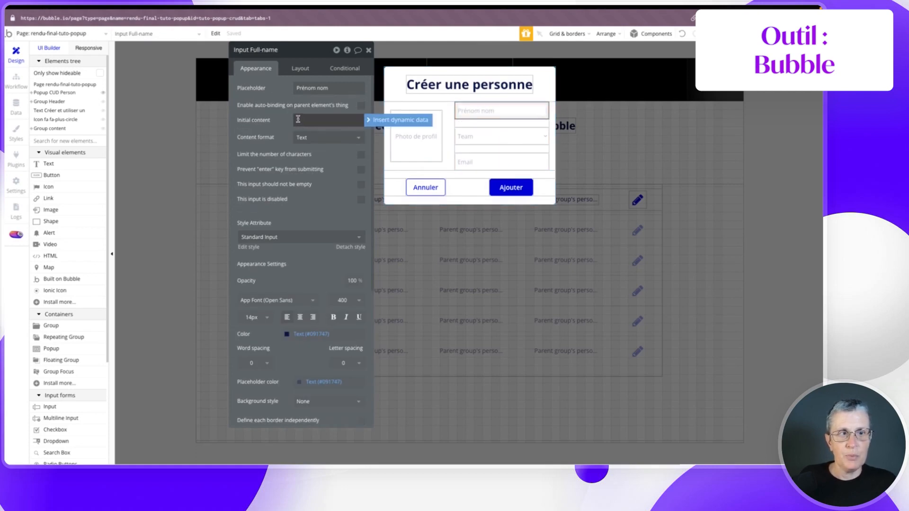
pyautogui.click(374, 121)
pyautogui.click(326, 146)
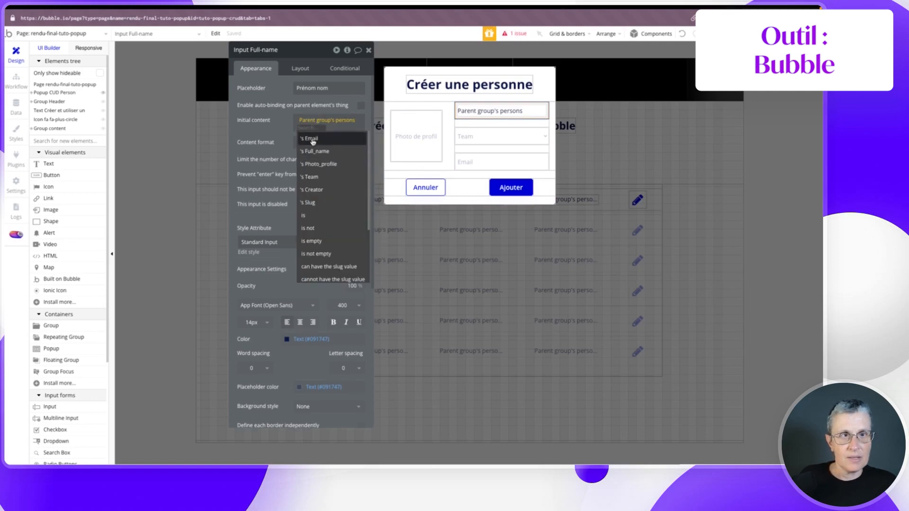
pyautogui.click(314, 151)
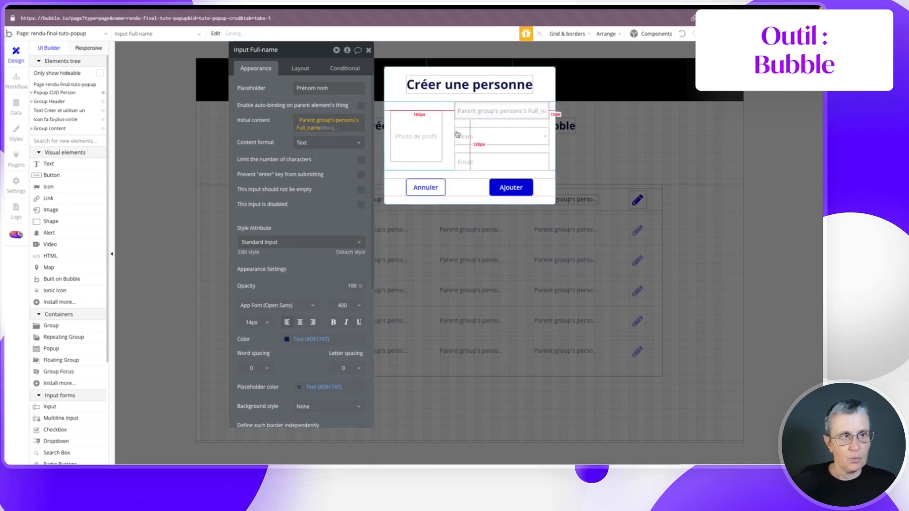
# - Default the team dropdown to Parent group's persons's Team
pyautogui.click(459, 135)
pyautogui.click(305, 194)
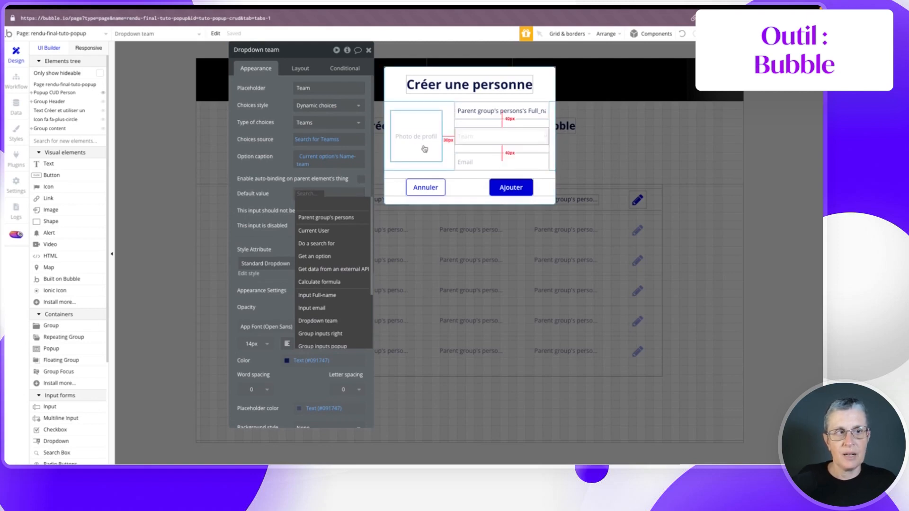
pyautogui.click(465, 112)
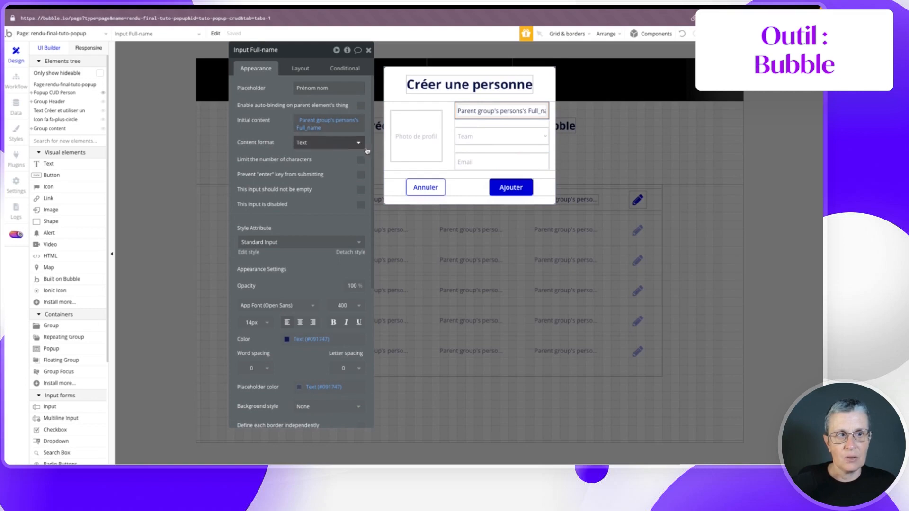
pyautogui.click(409, 138)
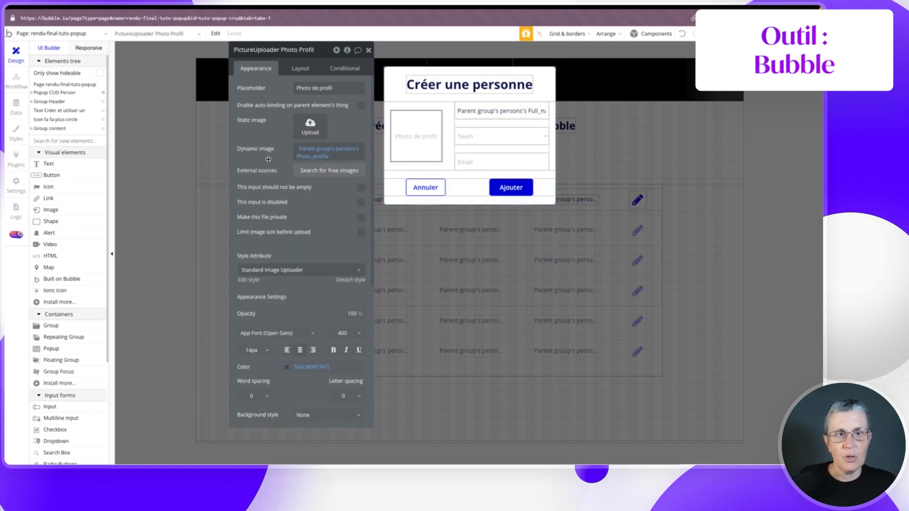
pyautogui.click(487, 136)
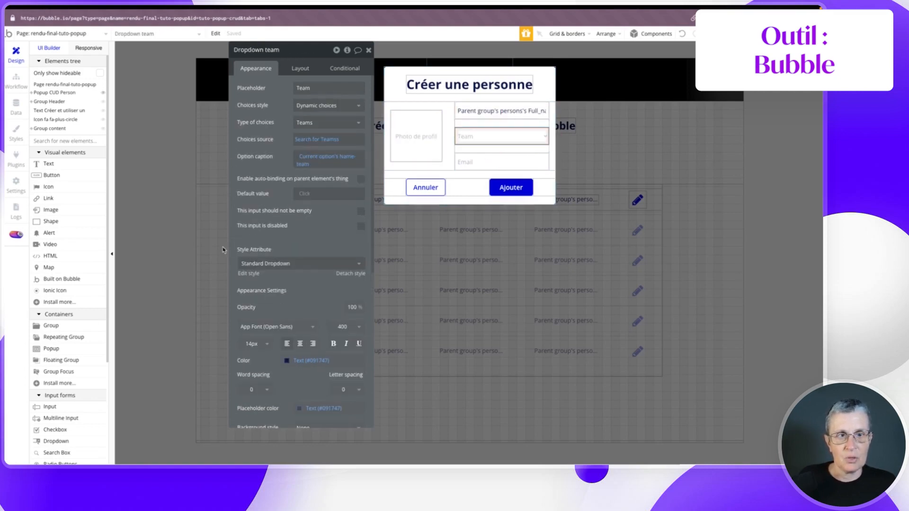
pyautogui.click(305, 198)
pyautogui.click(306, 218)
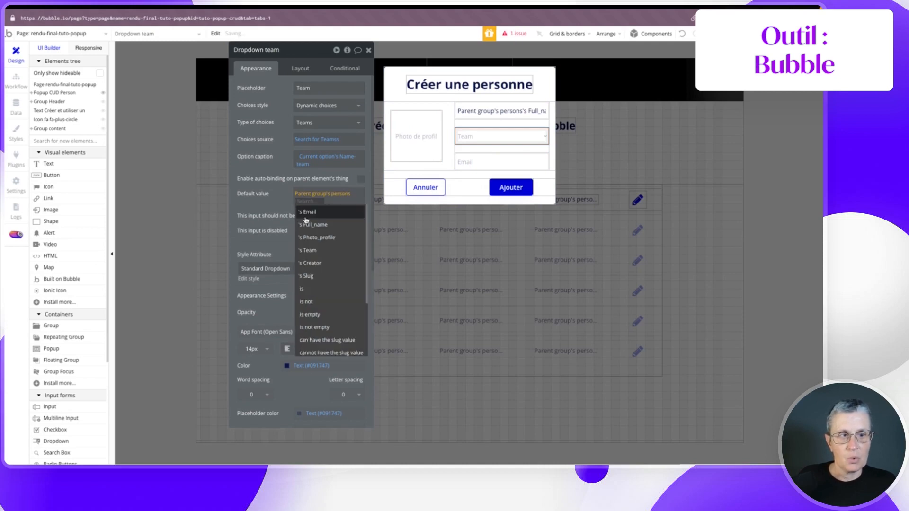
pyautogui.click(315, 254)
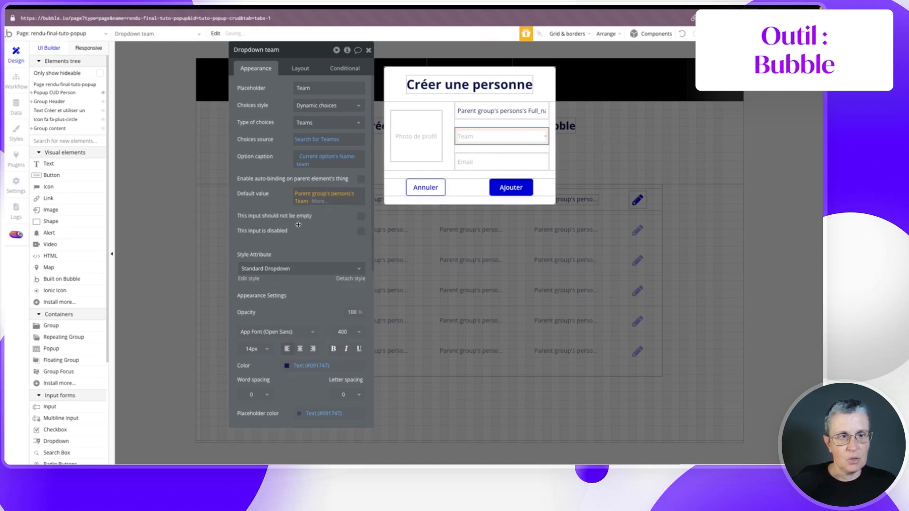
# - Pre-fill the email input with Parent group's persons's Email
pyautogui.click(473, 164)
pyautogui.click(302, 120)
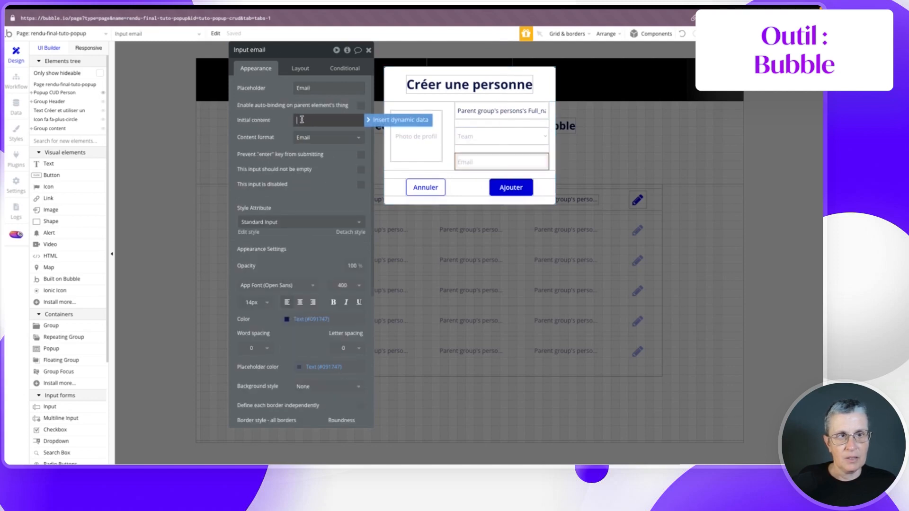
pyautogui.click(400, 120)
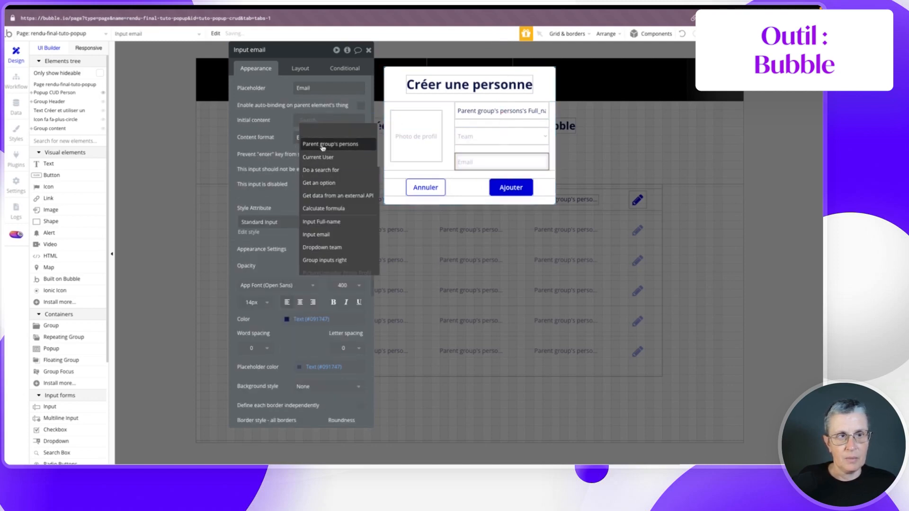
pyautogui.click(322, 148)
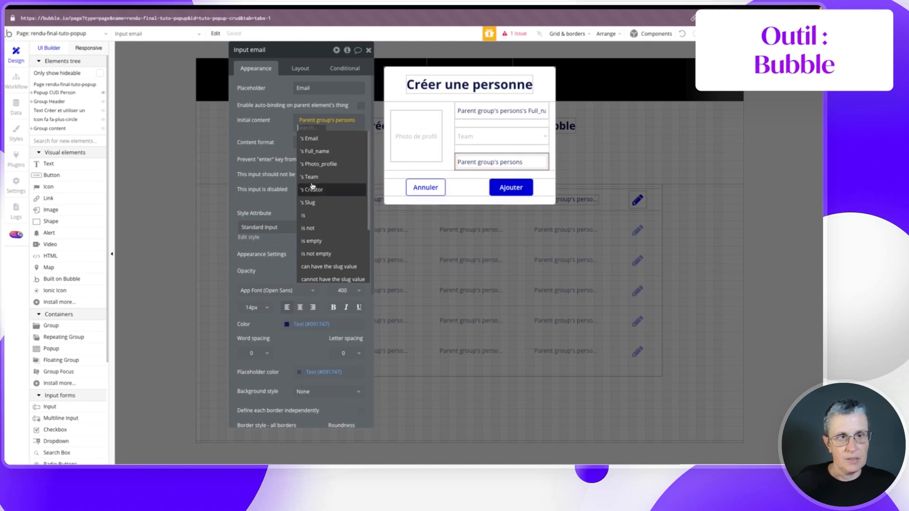
pyautogui.click(310, 140)
pyautogui.click(286, 136)
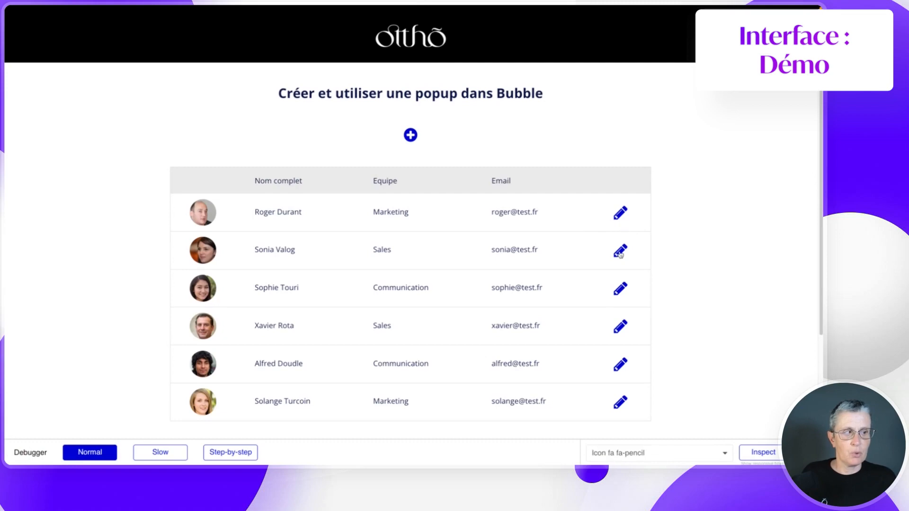
pyautogui.click(620, 254)
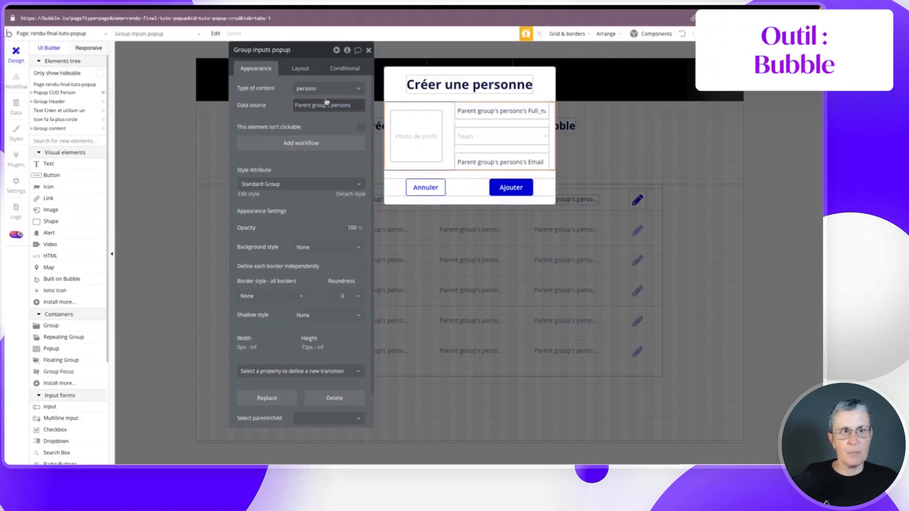
# - Set Group inputs right's data source to Parent group's persons
pyautogui.click(467, 124)
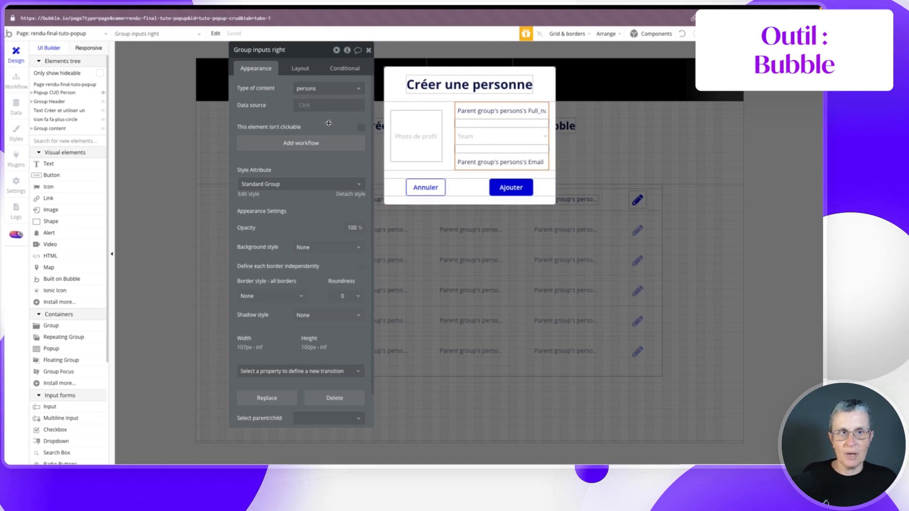
pyautogui.click(475, 110)
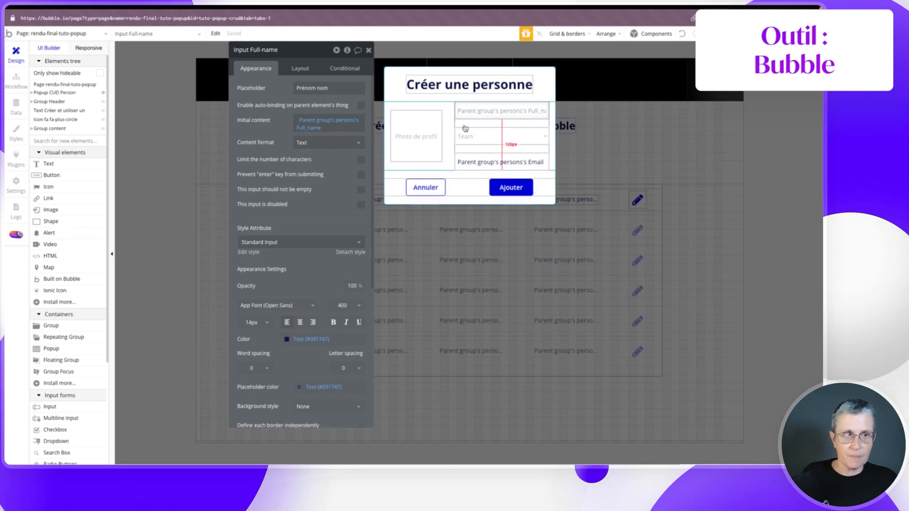
pyautogui.click(465, 123)
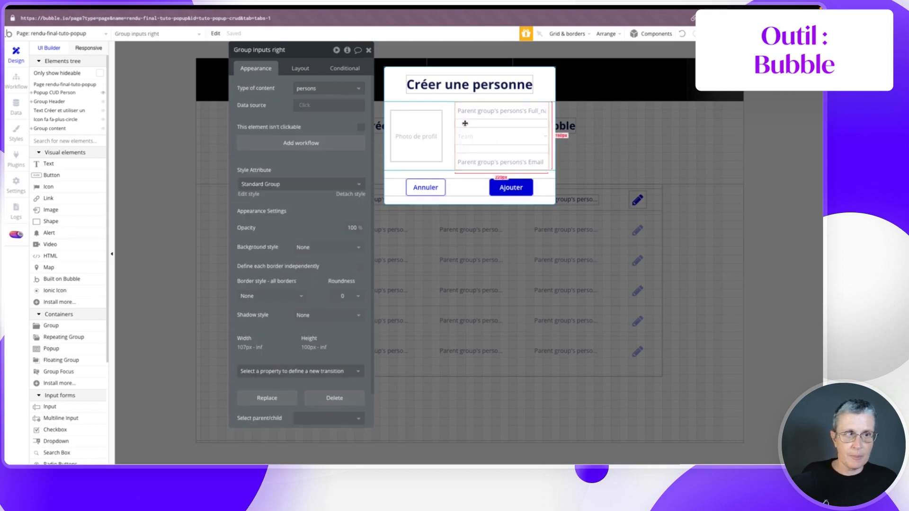
pyautogui.click(300, 106)
pyautogui.click(316, 128)
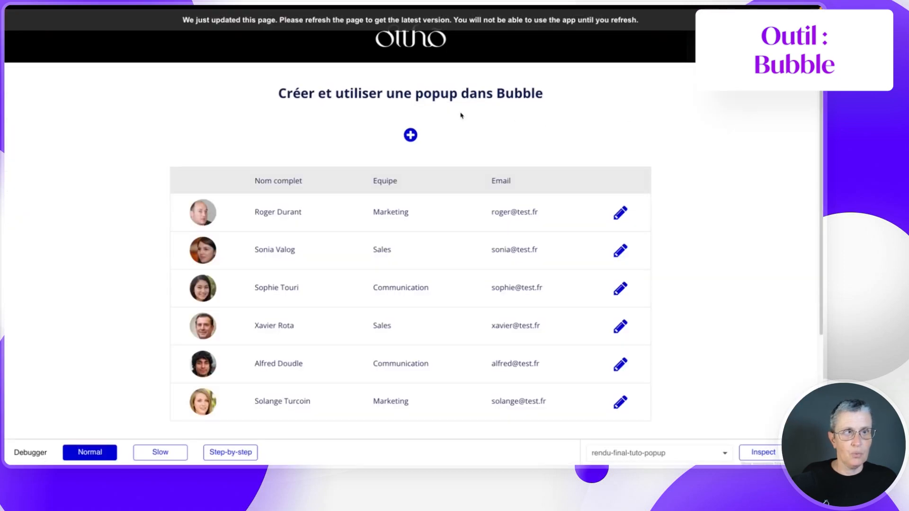
pyautogui.press('super+r')
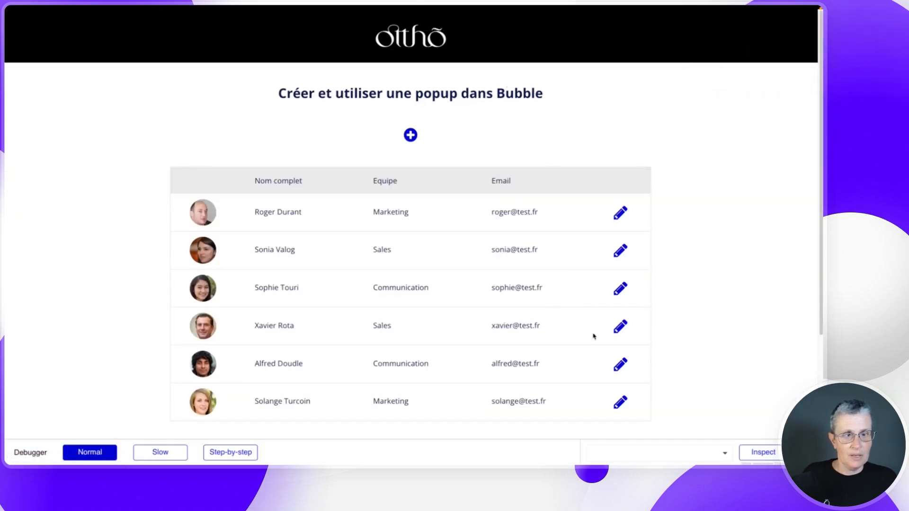
pyautogui.click(620, 289)
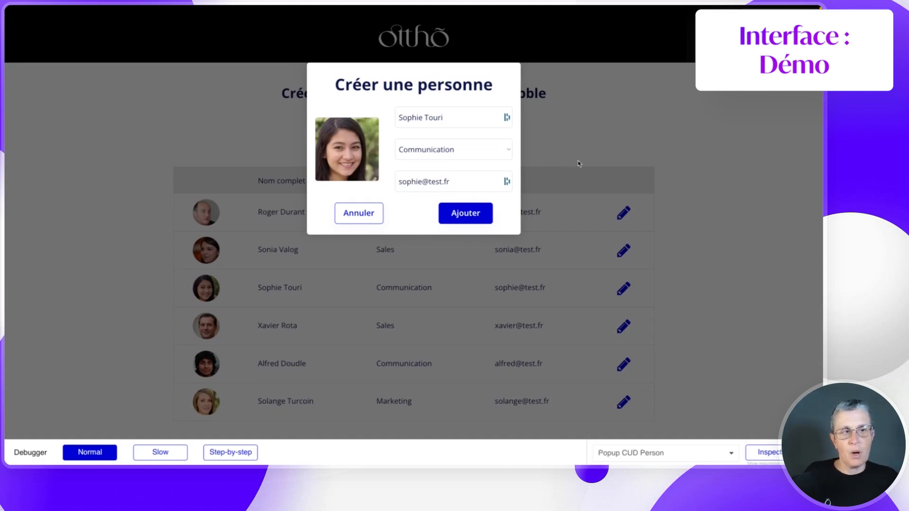
pyautogui.moveTo(333, 86); pyautogui.dragTo(500, 83)
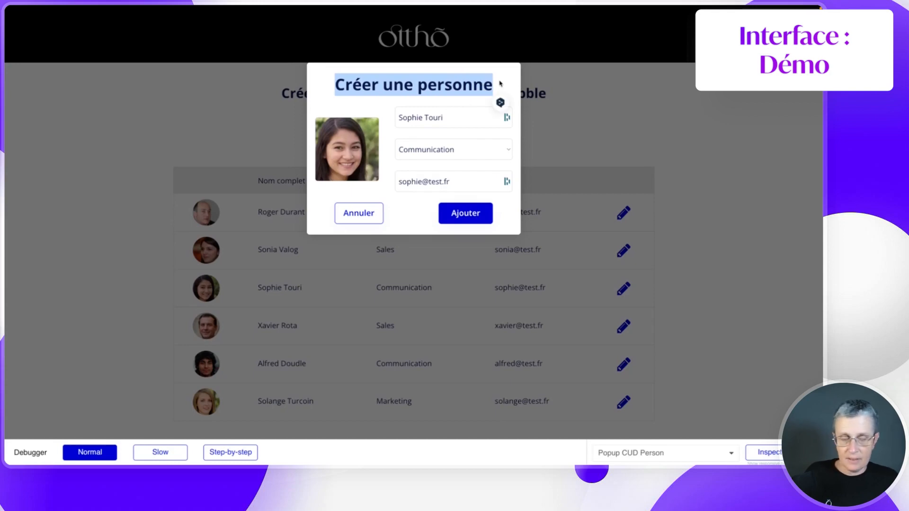
pyautogui.moveTo(438, 210); pyautogui.dragTo(493, 214)
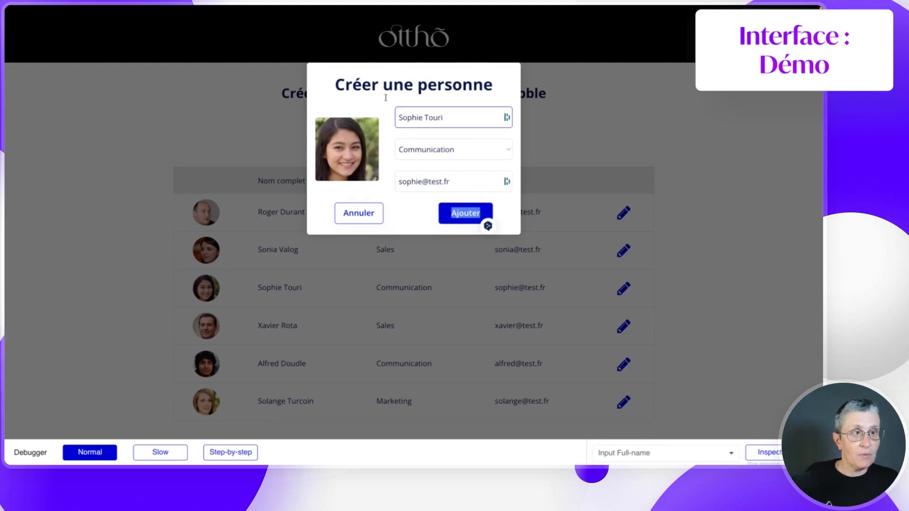
pyautogui.click(335, 85)
pyautogui.moveTo(335, 84); pyautogui.dragTo(493, 86)
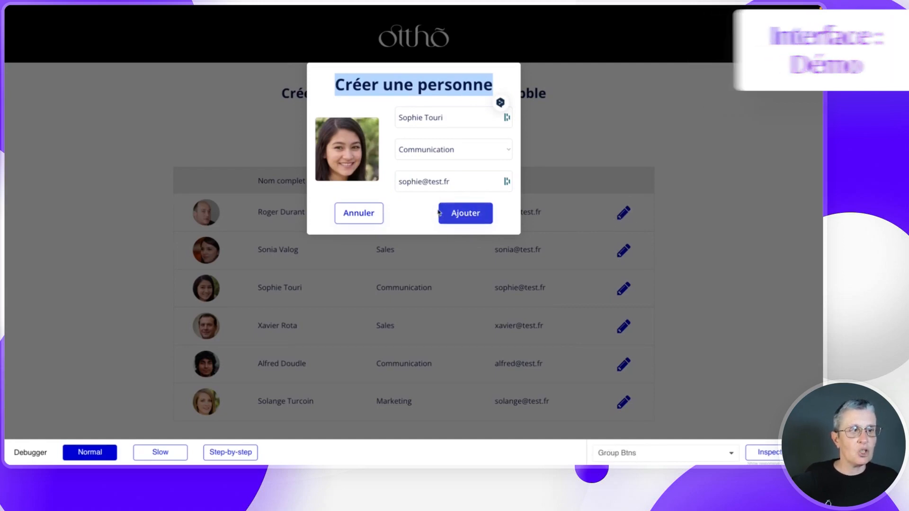
pyautogui.click(104, 254)
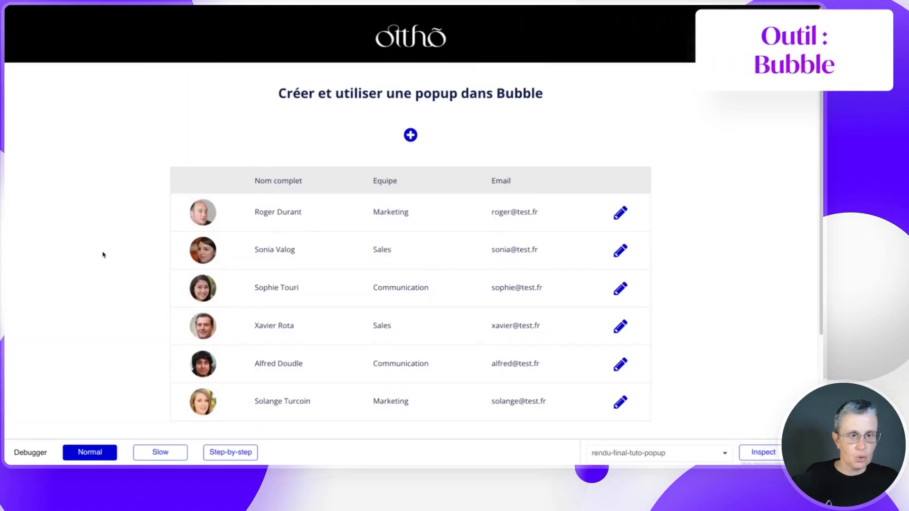
# - Add a condition on the popup title: when Parent group's persons is not empty
pyautogui.moveTo(6, 354)
pyautogui.click(56, 417)
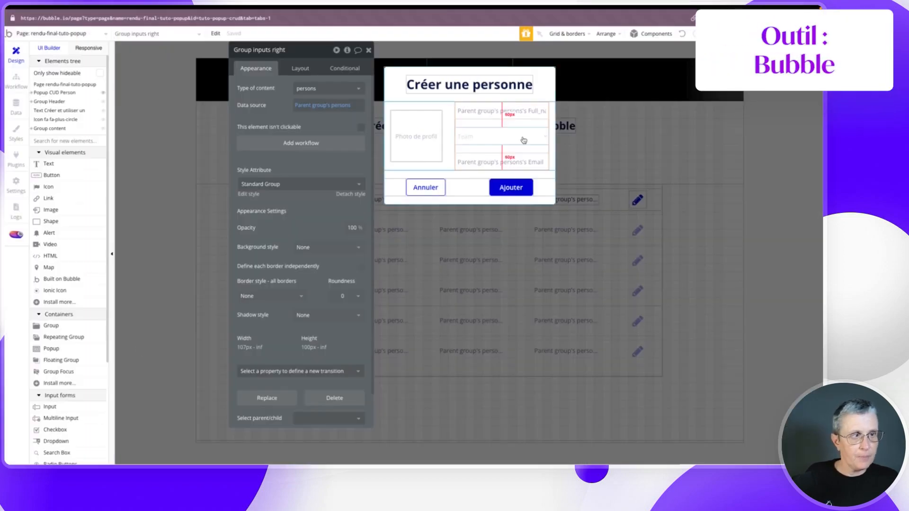
pyautogui.click(460, 84)
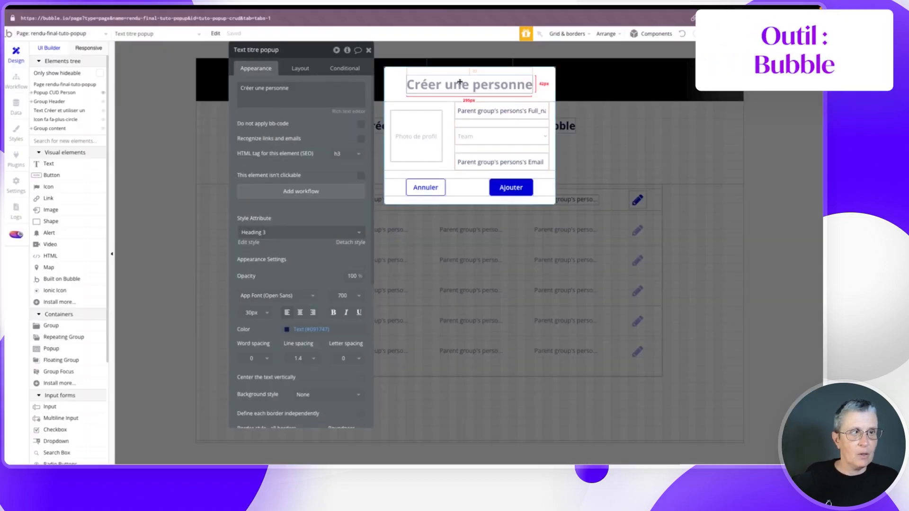
pyautogui.click(338, 70)
pyautogui.click(299, 88)
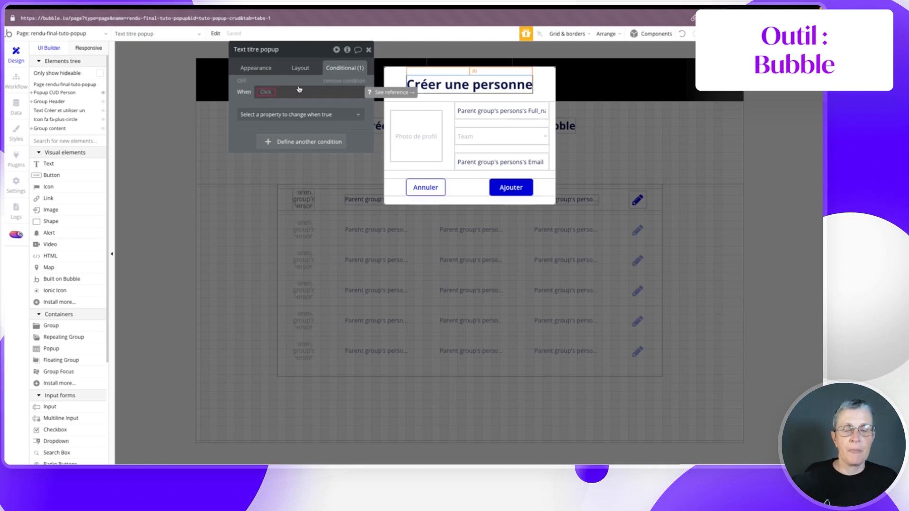
pyautogui.click(266, 93)
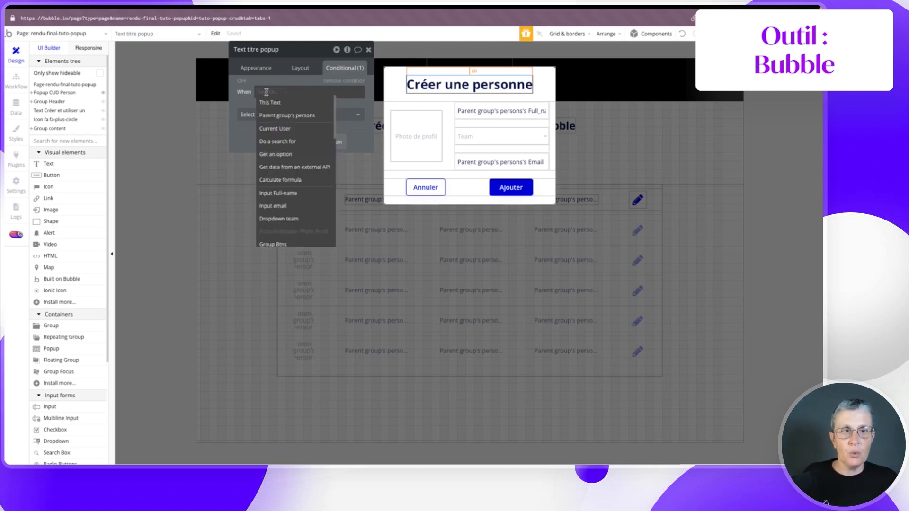
pyautogui.click(271, 117)
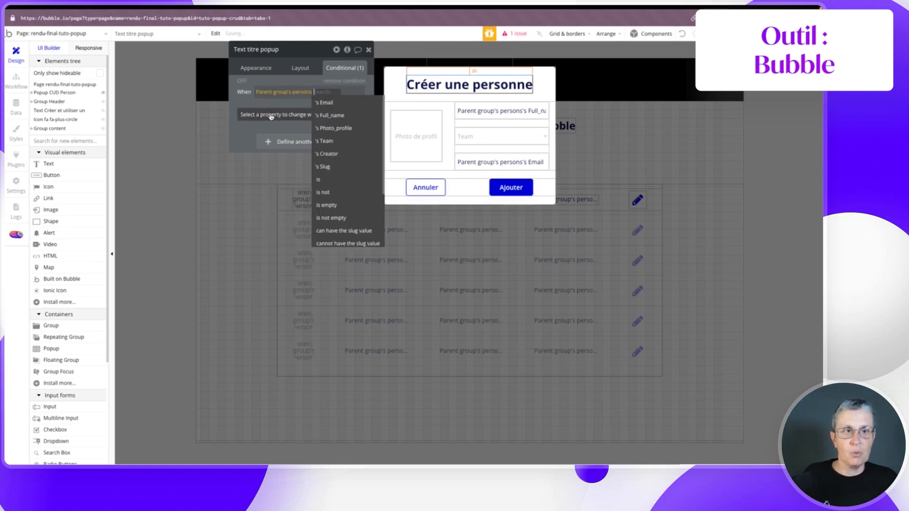
pyautogui.click(339, 218)
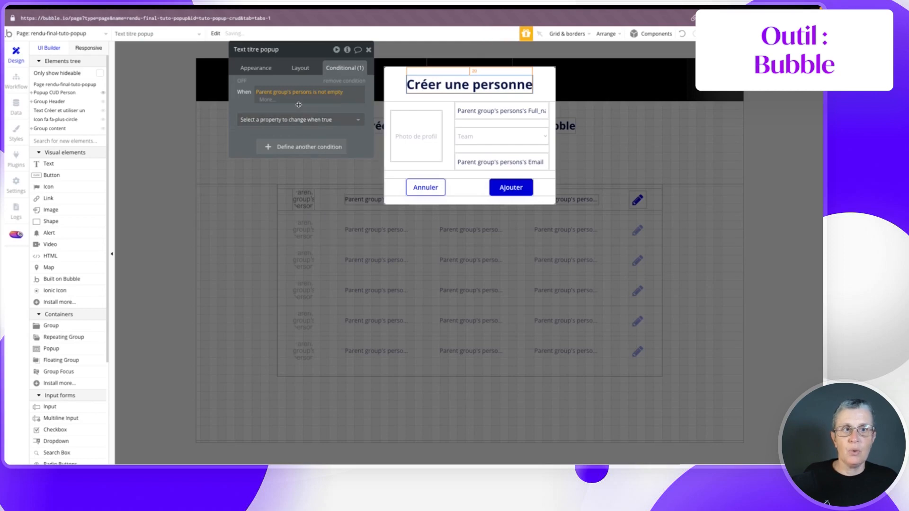
# - Have that condition change the title text to 'Modifier les données de la personne'
pyautogui.click(256, 67)
pyautogui.click(342, 68)
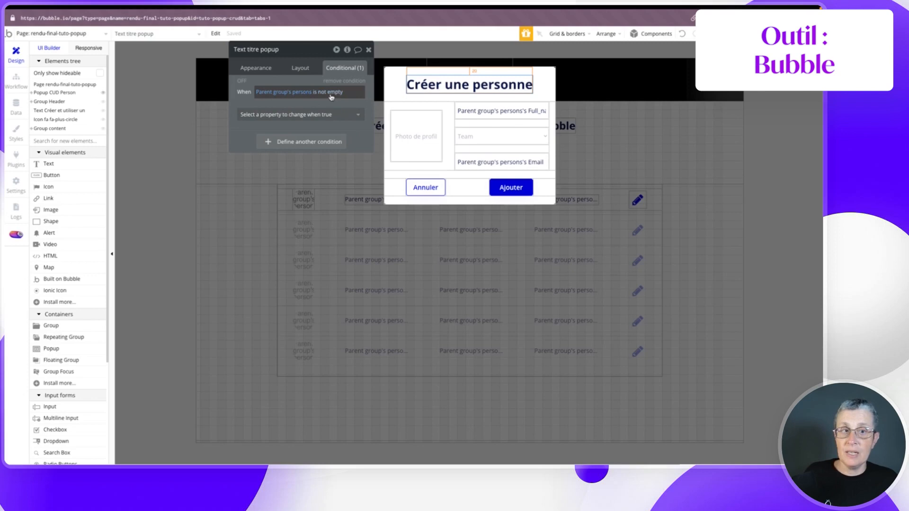
pyautogui.click(316, 114)
pyautogui.click(254, 154)
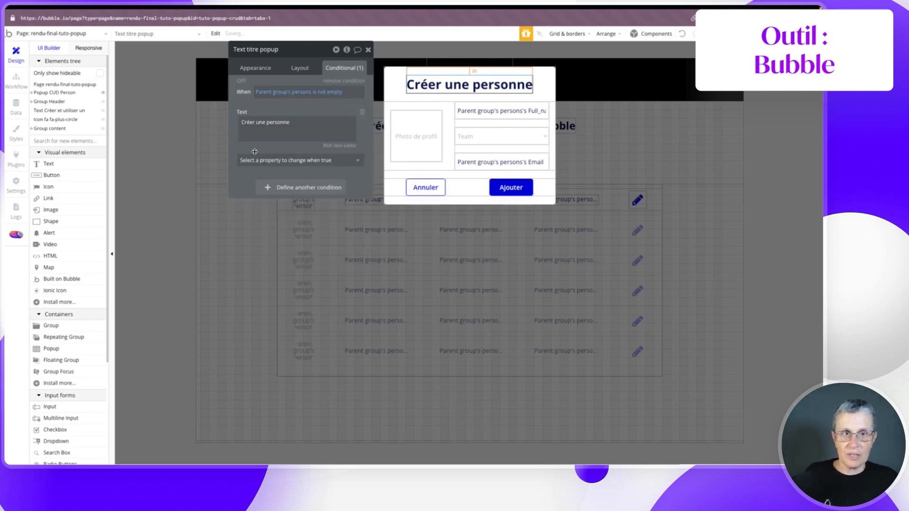
pyautogui.tripleClick(263, 122)
pyautogui.write('Mofier les')
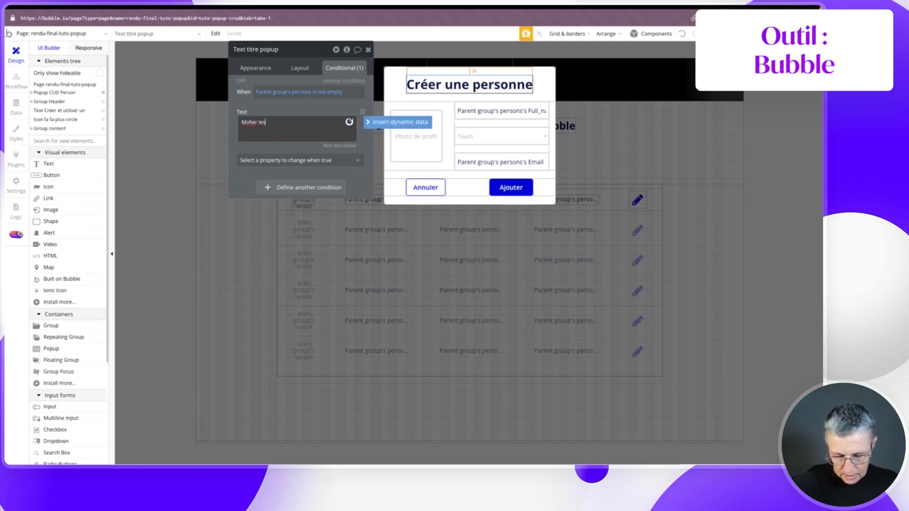
pyautogui.write(' données de la')
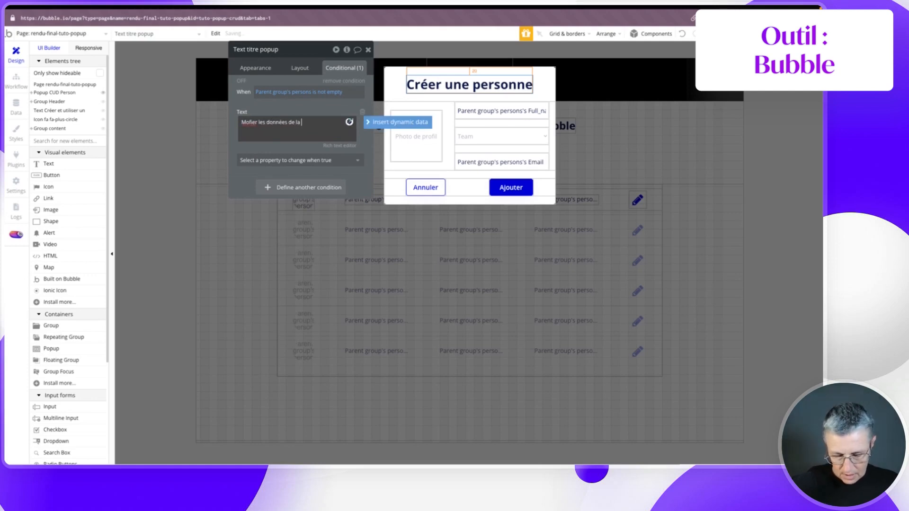
pyautogui.write('sonne')
pyautogui.click(303, 103)
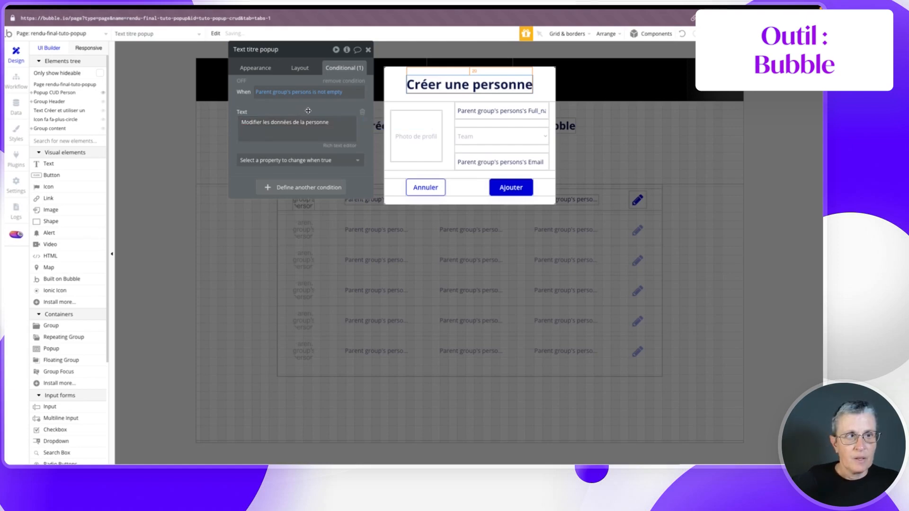
pyautogui.click(513, 188)
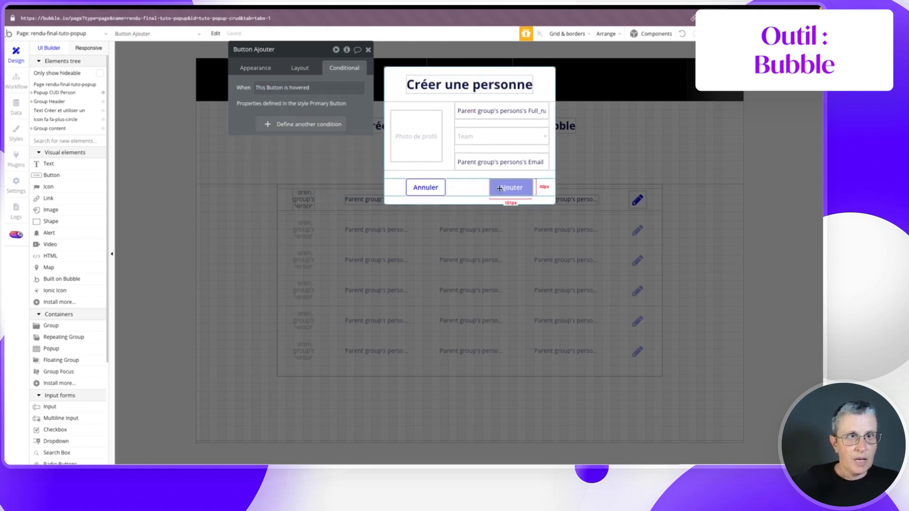
# - Set Group Btns to type persons with data source Parent group's persons
pyautogui.click(284, 124)
pyautogui.click(264, 132)
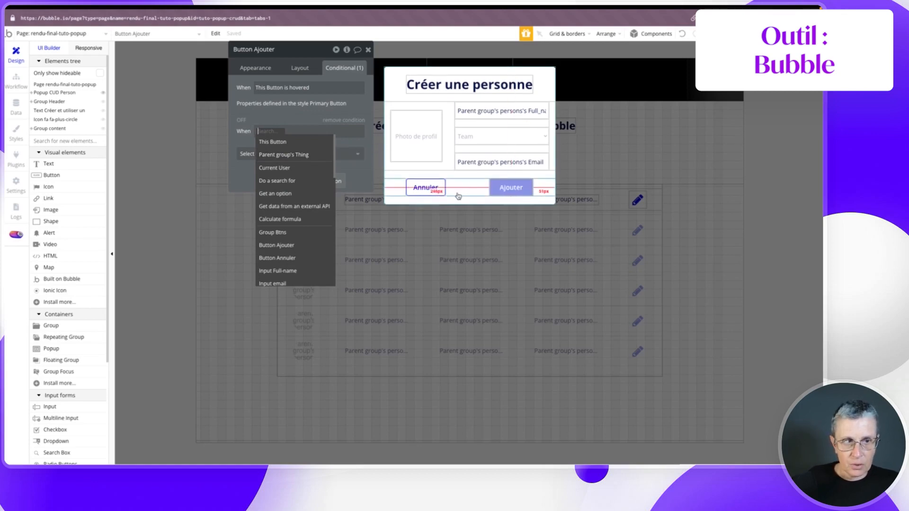
pyautogui.click(455, 188)
pyautogui.click(256, 67)
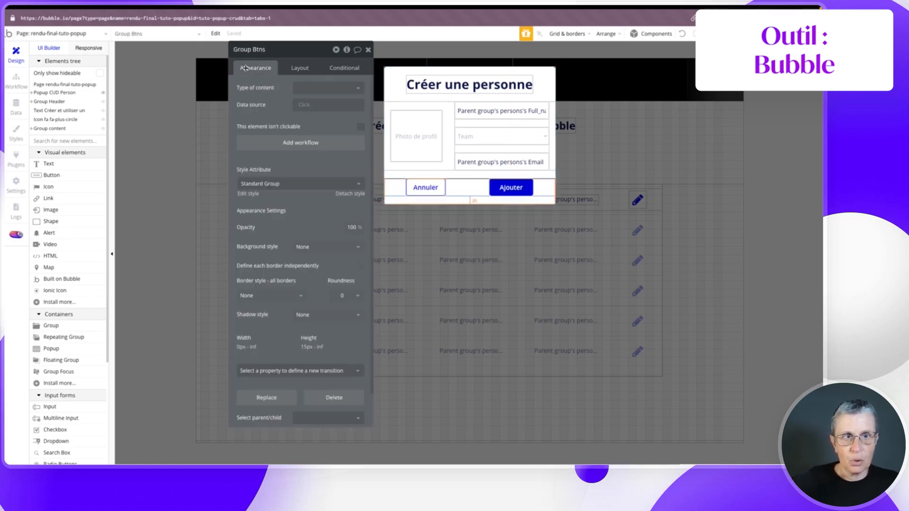
pyautogui.click(318, 91)
pyautogui.click(312, 129)
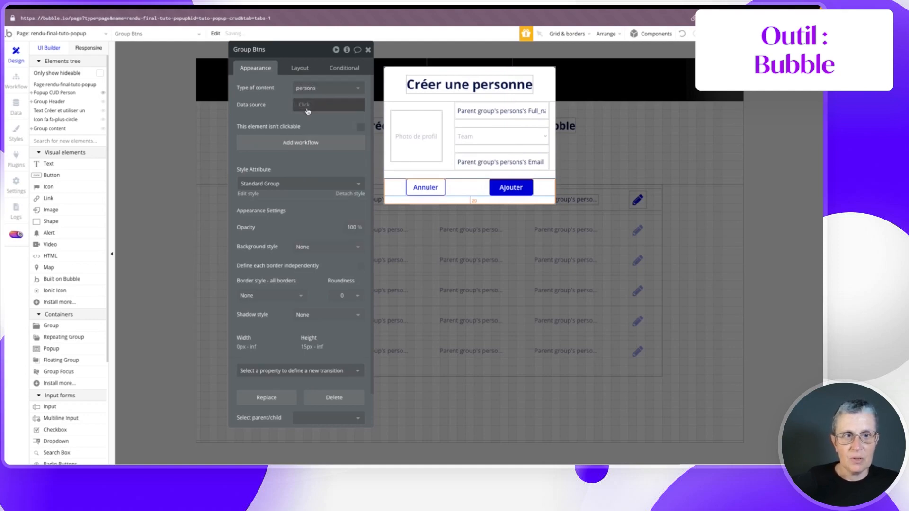
pyautogui.click(306, 105)
pyautogui.click(323, 128)
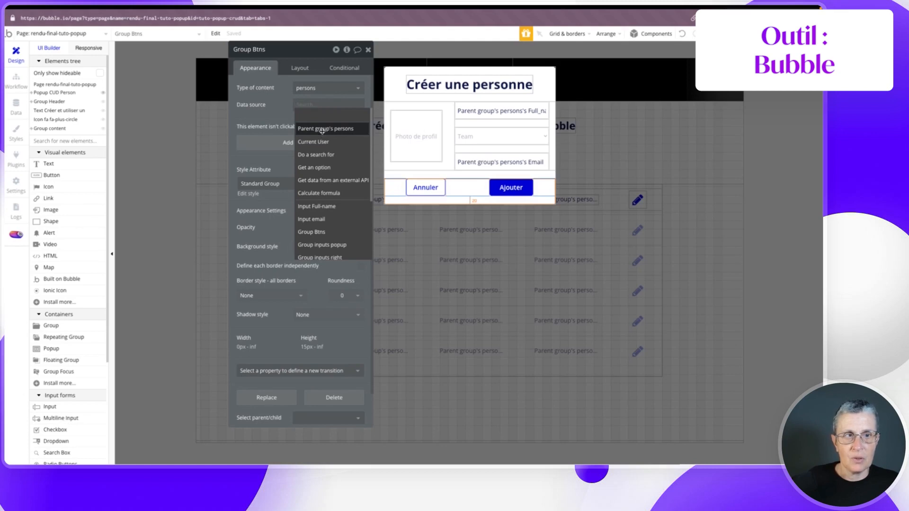
# - Add a condition to Button Ajouter: when Parent group's persons is not empty, text becomes 'Modifier'
pyautogui.click(507, 192)
pyautogui.click(338, 67)
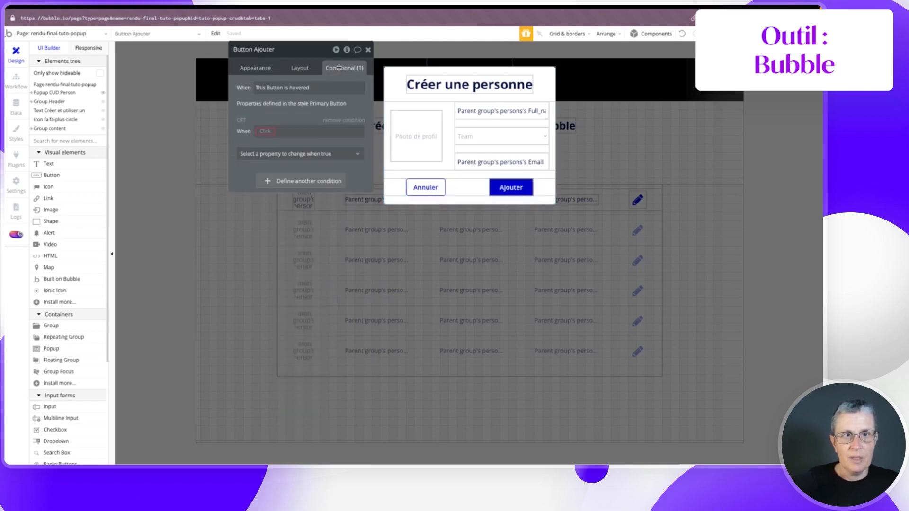
pyautogui.click(264, 132)
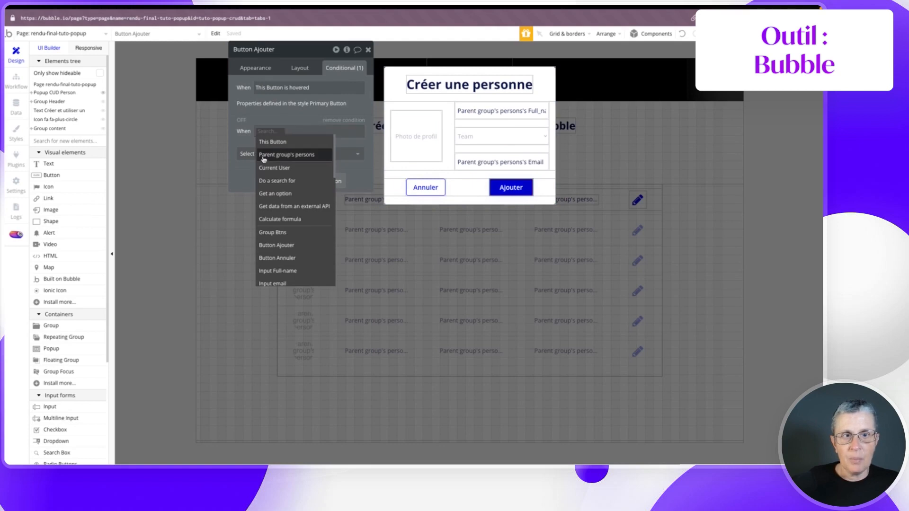
pyautogui.click(302, 155)
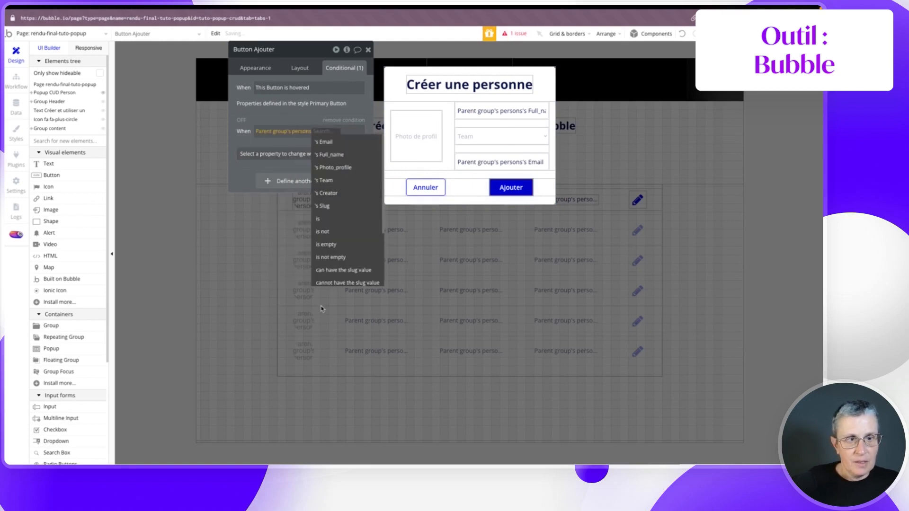
pyautogui.click(327, 257)
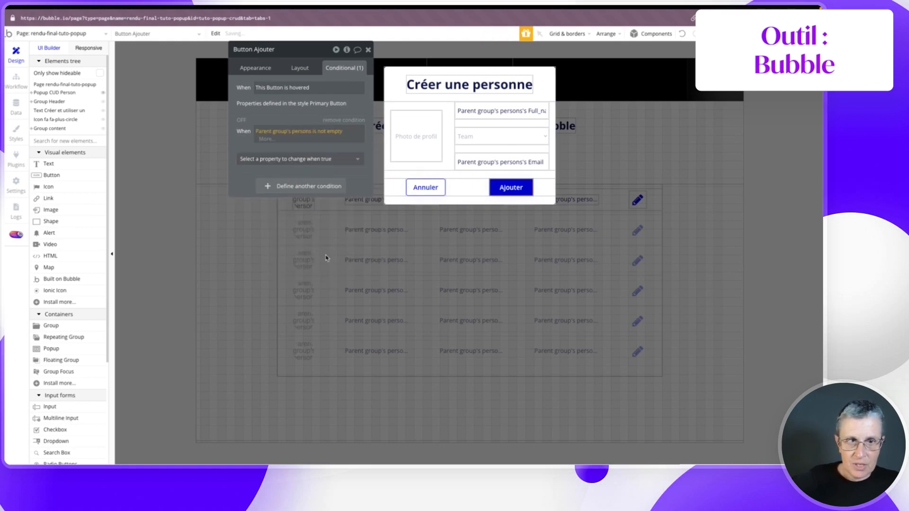
pyautogui.click(278, 153)
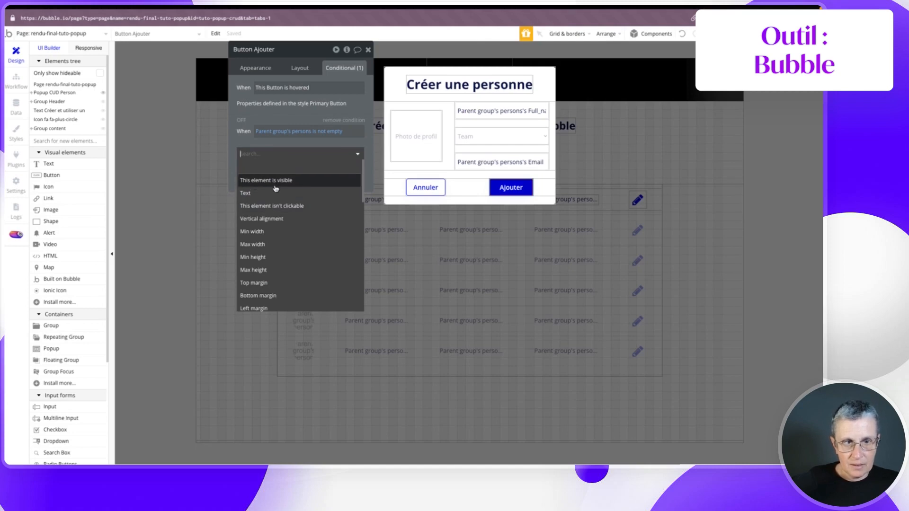
pyautogui.click(247, 194)
pyautogui.doubleClick(302, 152)
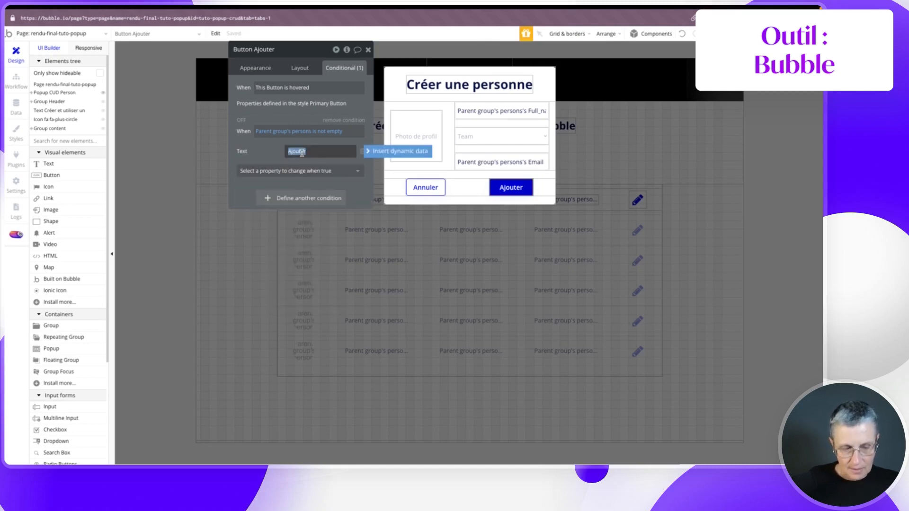
pyautogui.write('Modifier')
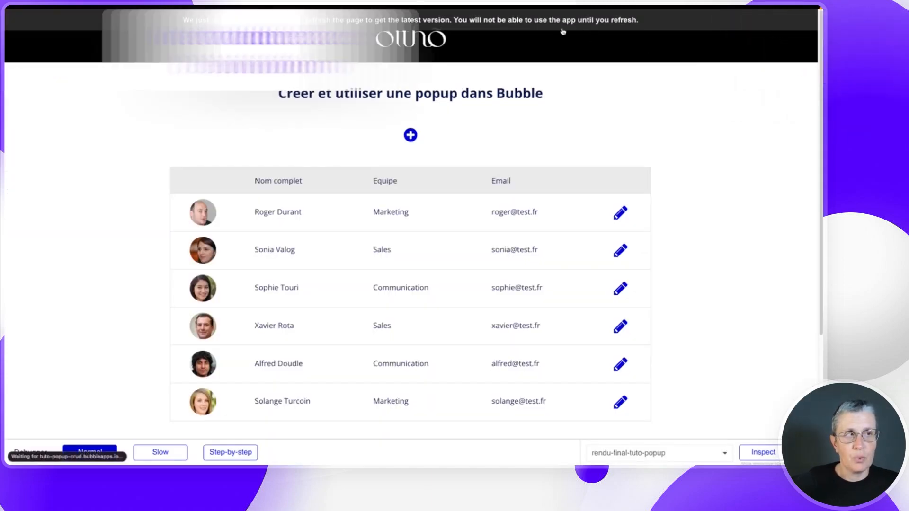
# - Refresh the preview, cancel the create popup, then open the first person's edit popup
pyautogui.click(551, 21)
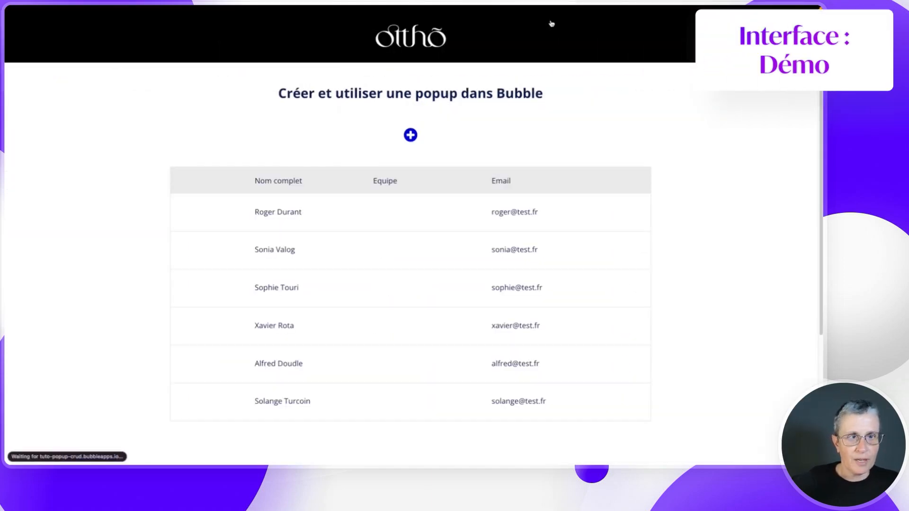
pyautogui.click(405, 136)
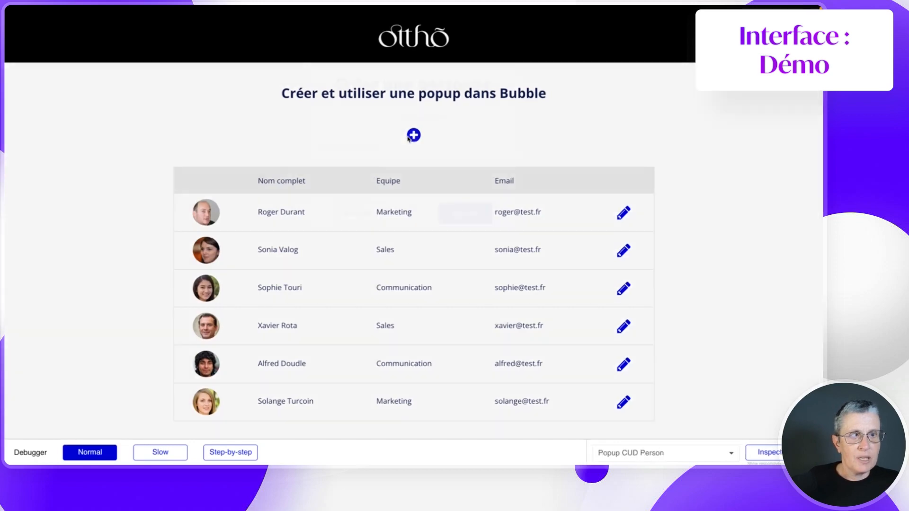
pyautogui.click(452, 218)
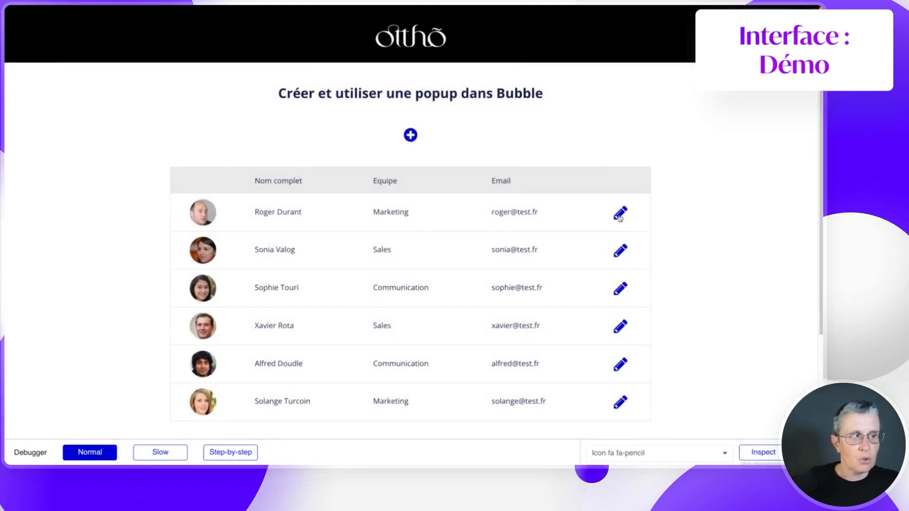
pyautogui.click(619, 214)
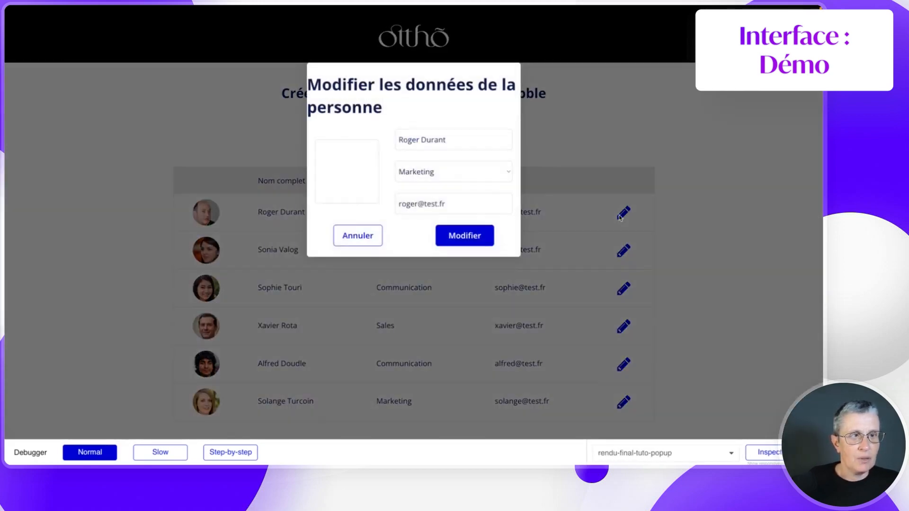
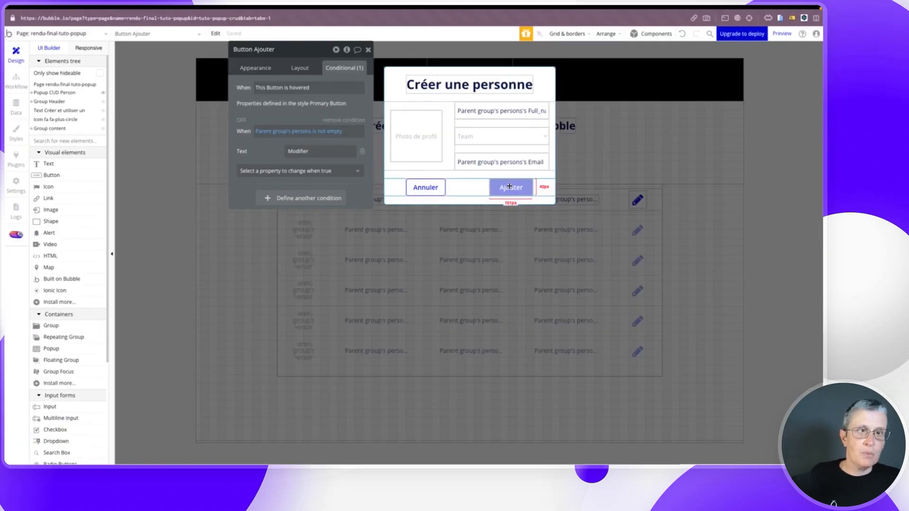
# - Make the Button Ajouter is clicked workflow run only when Parent group's persons is empty
pyautogui.click(255, 69)
pyautogui.click(279, 128)
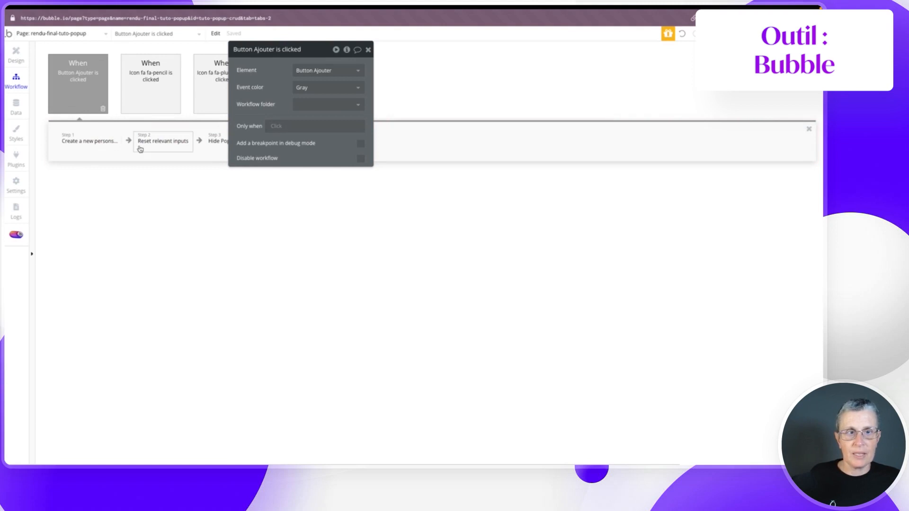
pyautogui.click(276, 126)
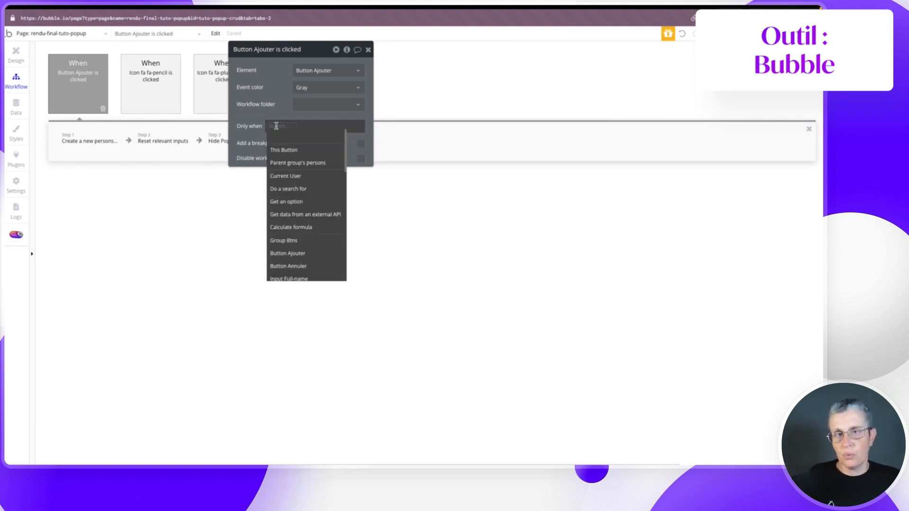
pyautogui.click(296, 163)
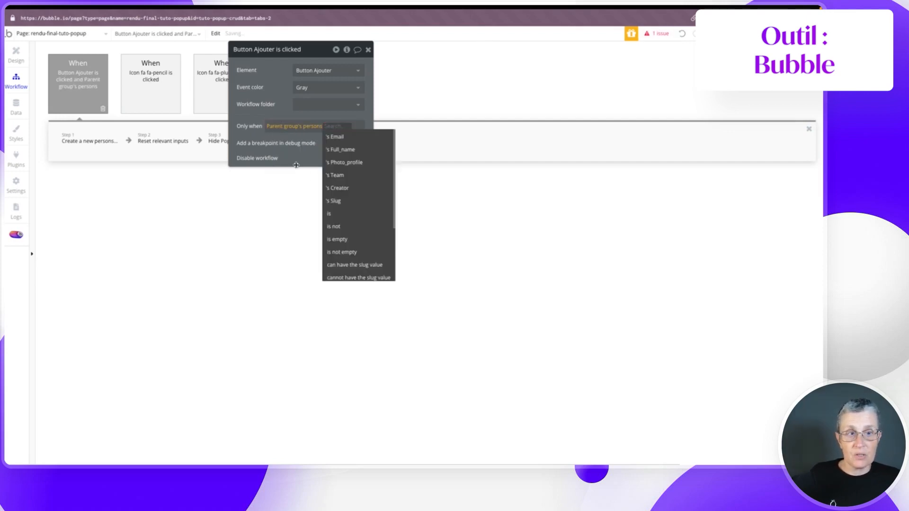
pyautogui.click(341, 239)
pyautogui.click(330, 159)
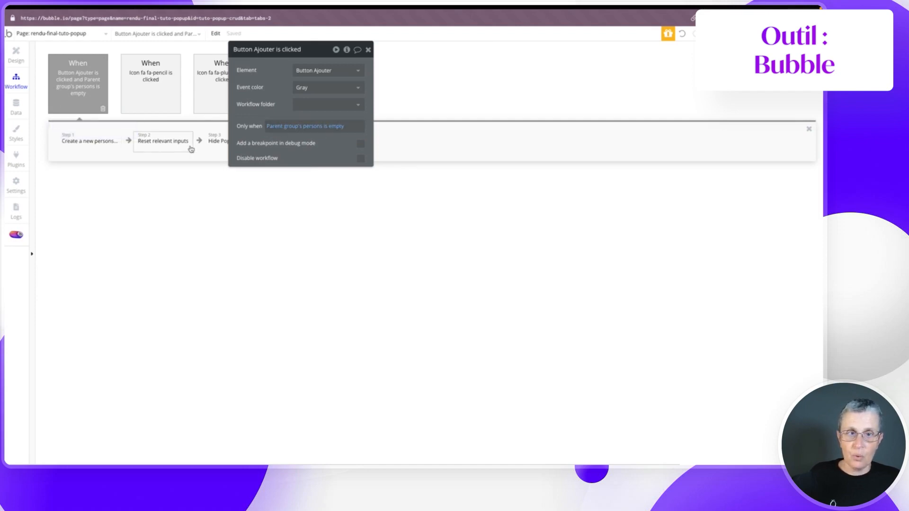
# - Set that creation workflow's event colour to Green
pyautogui.moveTo(322, 52); pyautogui.dragTo(169, 177)
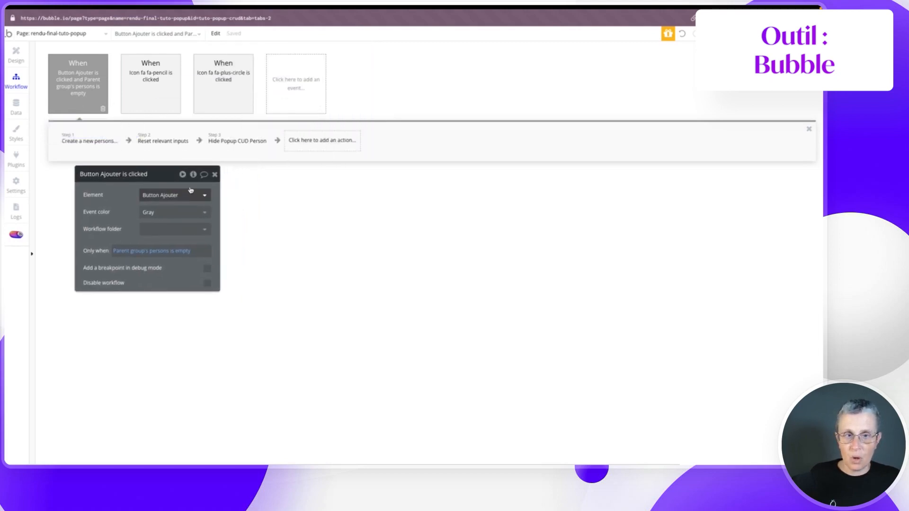
pyautogui.click(150, 214)
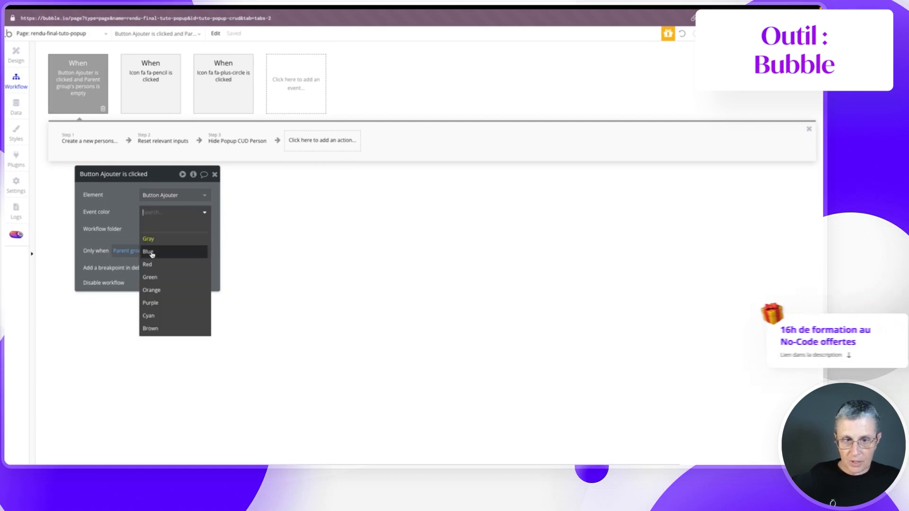
pyautogui.click(155, 277)
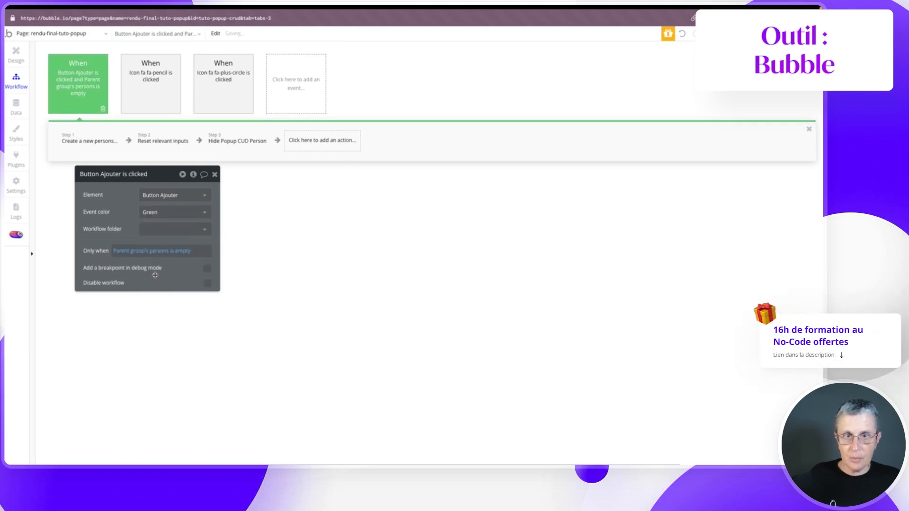
pyautogui.click(287, 96)
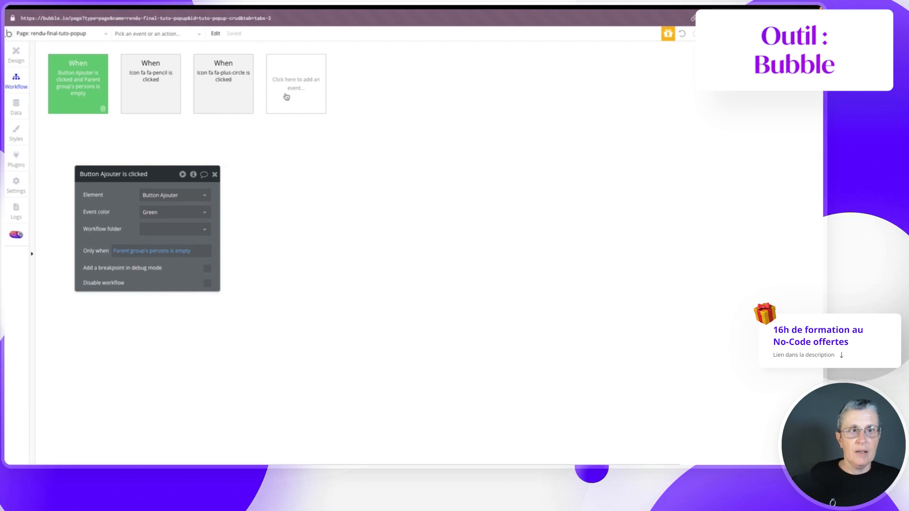
# - Add a blue 'An element is clicked' event triggered by Button Ajouter
pyautogui.moveTo(290, 150)
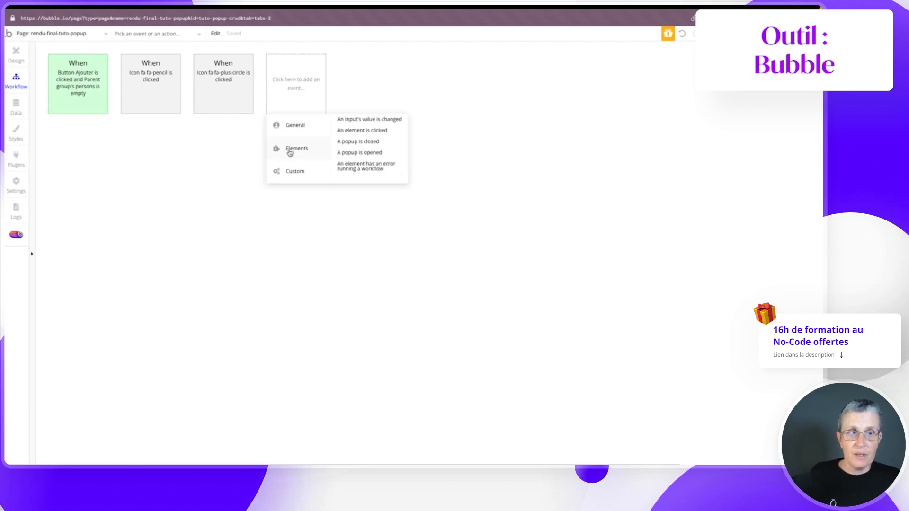
pyautogui.click(347, 131)
pyautogui.click(156, 195)
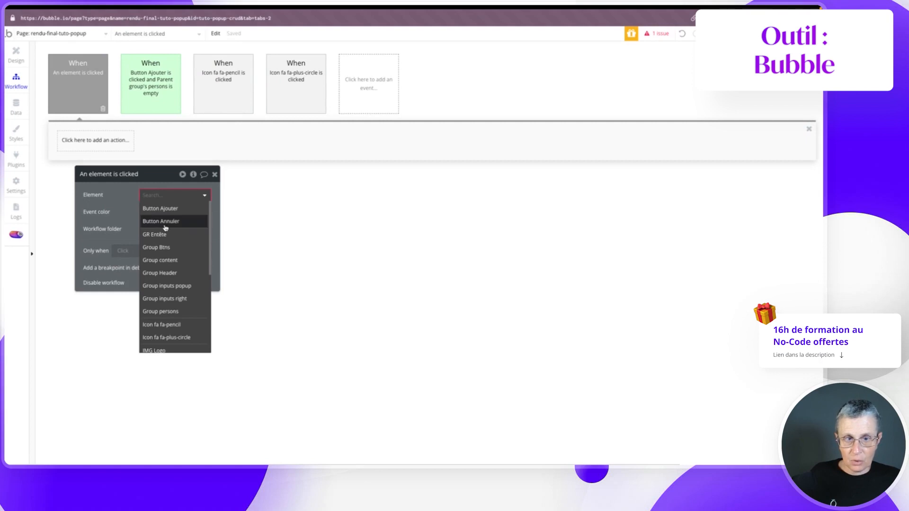
pyautogui.click(152, 208)
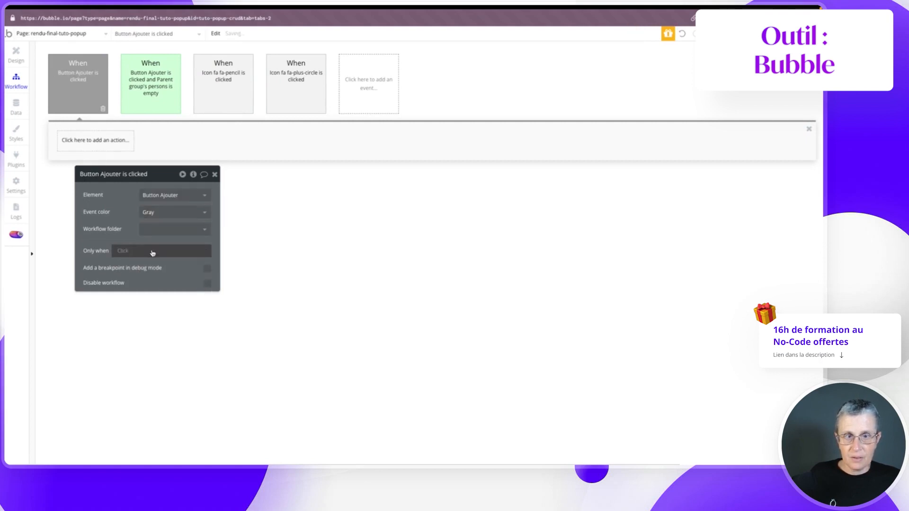
pyautogui.click(156, 213)
pyautogui.click(153, 250)
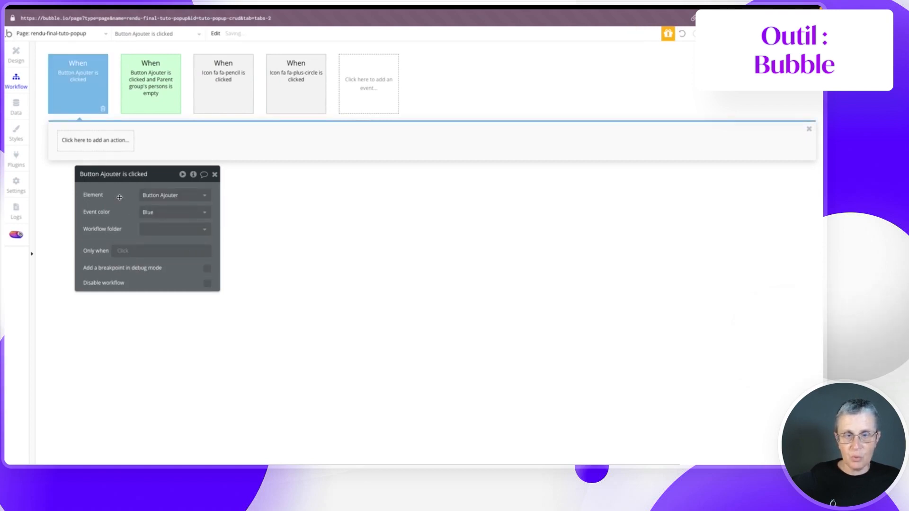
# - Make the new event run only when Parent group's persons is not empty
pyautogui.click(122, 252)
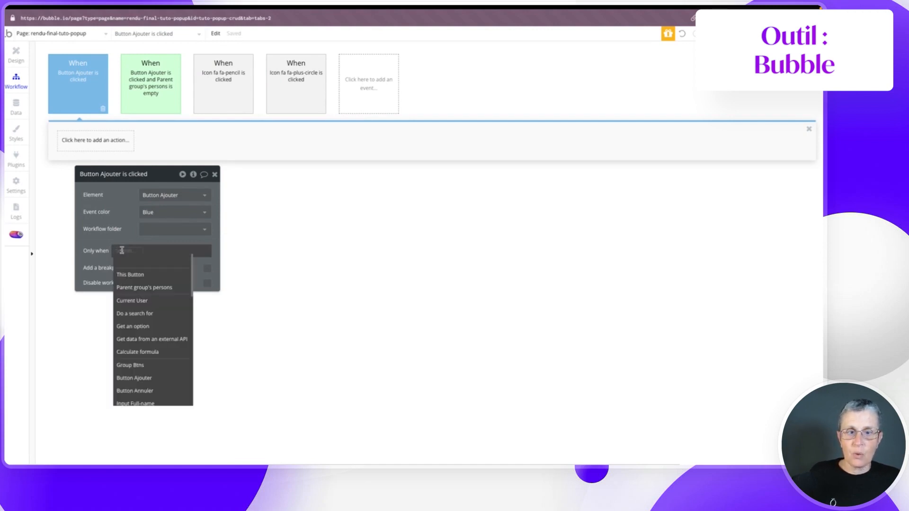
pyautogui.click(135, 288)
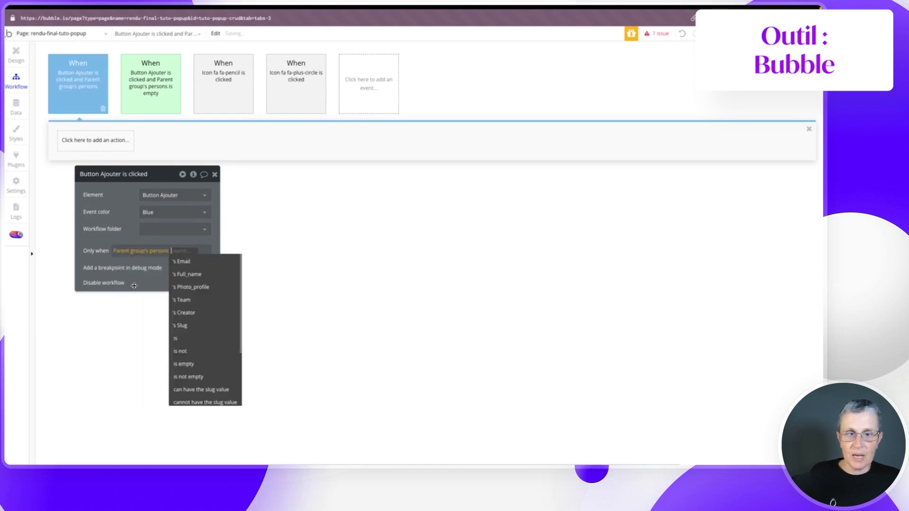
pyautogui.click(189, 376)
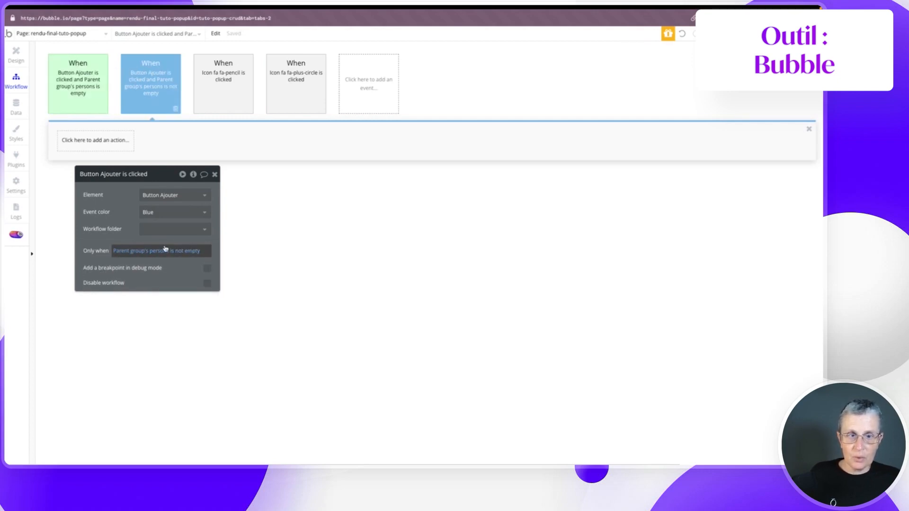
# - Add a Data > Make changes to thing action to the new workflow
pyautogui.click(99, 140)
pyautogui.moveTo(85, 204)
pyautogui.click(146, 185)
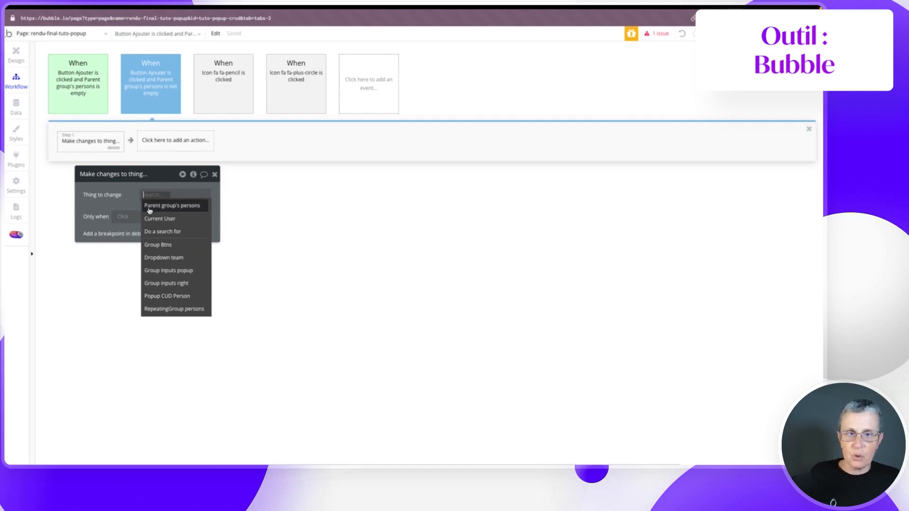
# - Change Parent group's persons, setting Email and Full_name from their inputs' values
pyautogui.click(183, 207)
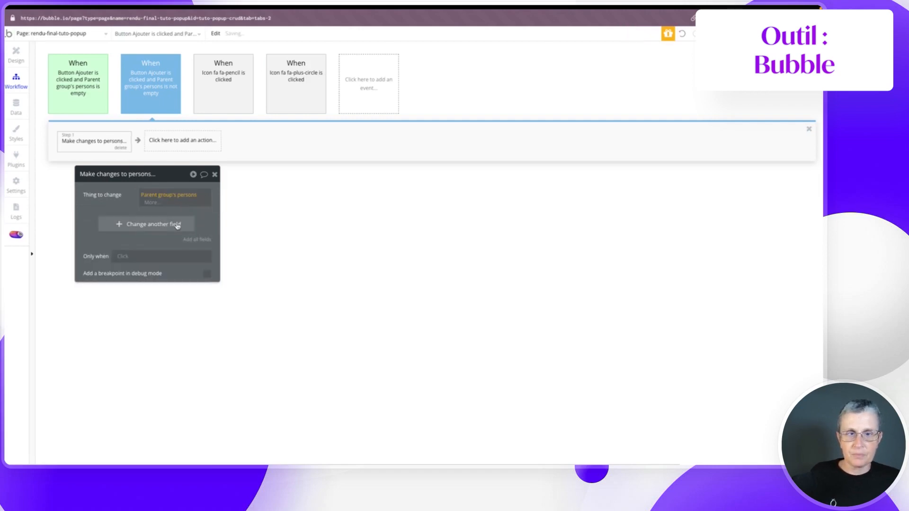
pyautogui.click(197, 234)
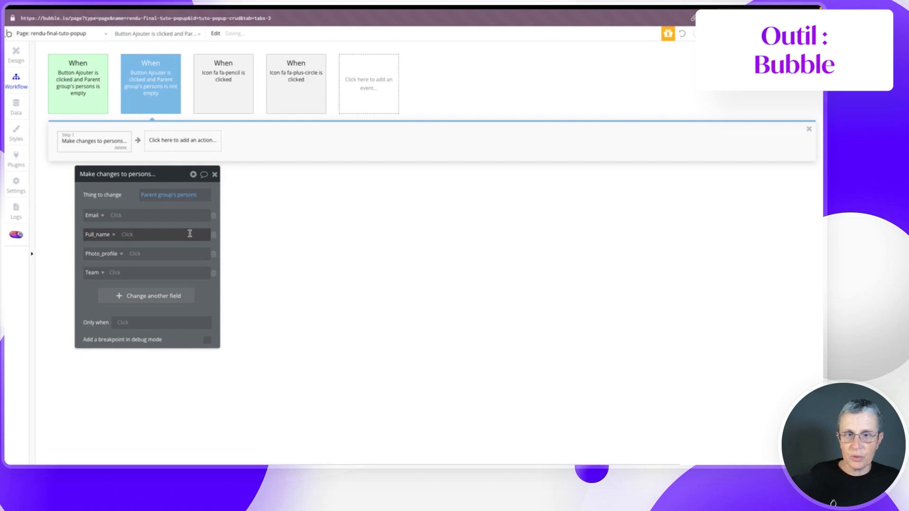
pyautogui.click(118, 214)
pyautogui.write('in')
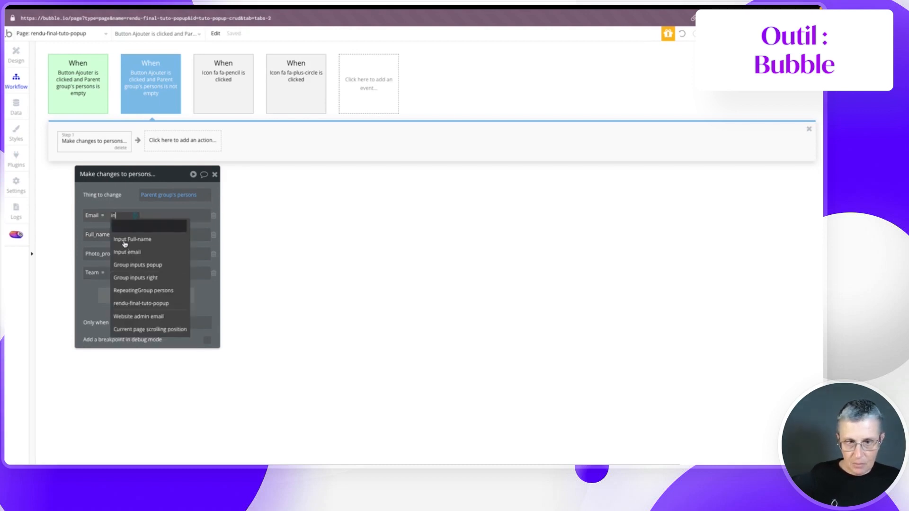
pyautogui.click(126, 253)
pyautogui.click(148, 227)
pyautogui.click(126, 235)
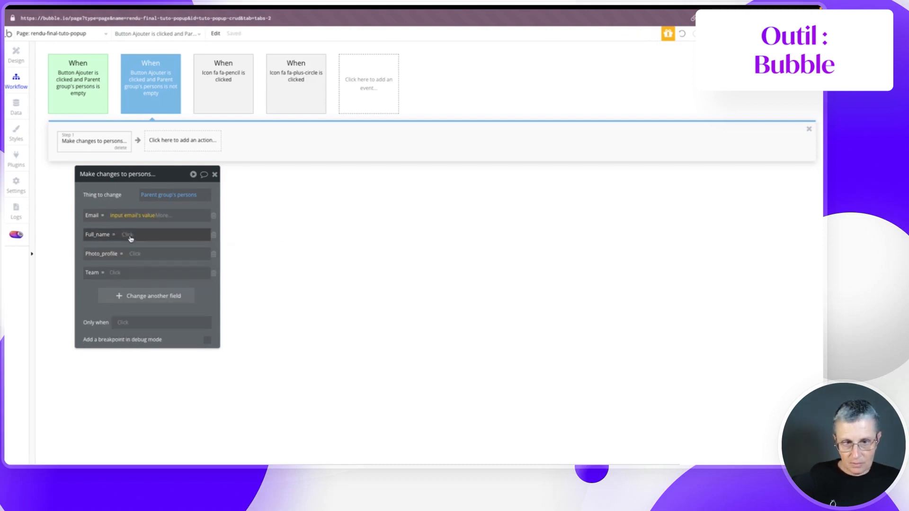
pyautogui.write('in')
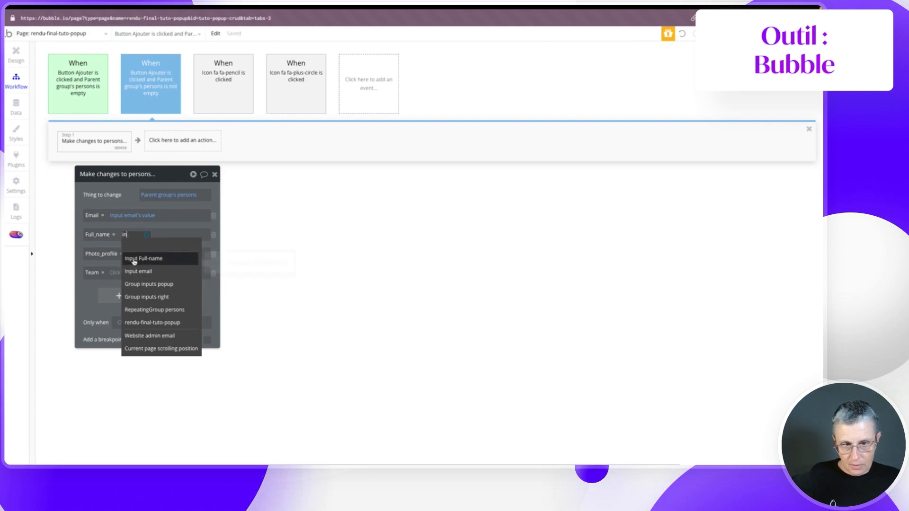
pyautogui.click(152, 258)
pyautogui.click(171, 244)
# - Set Photo_profile from the picture uploader and Team from the team dropdown
pyautogui.click(135, 255)
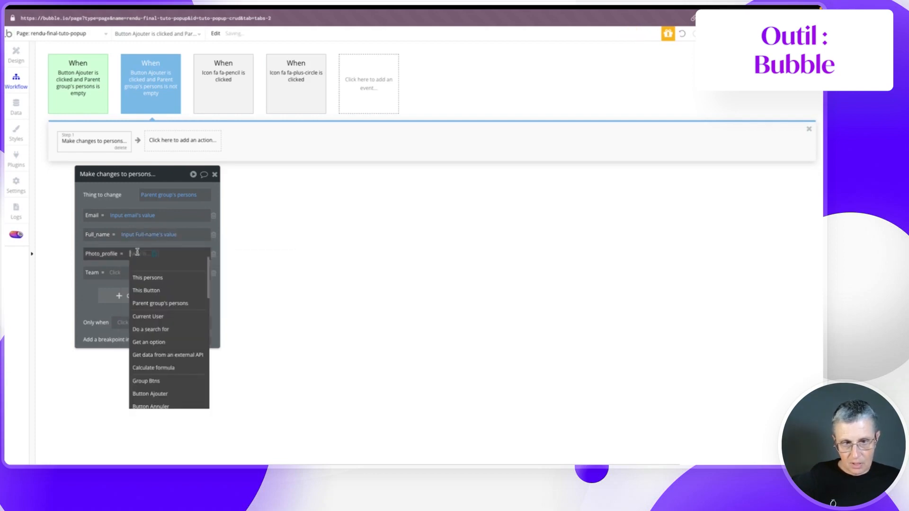
pyautogui.write('ph')
pyautogui.click(146, 280)
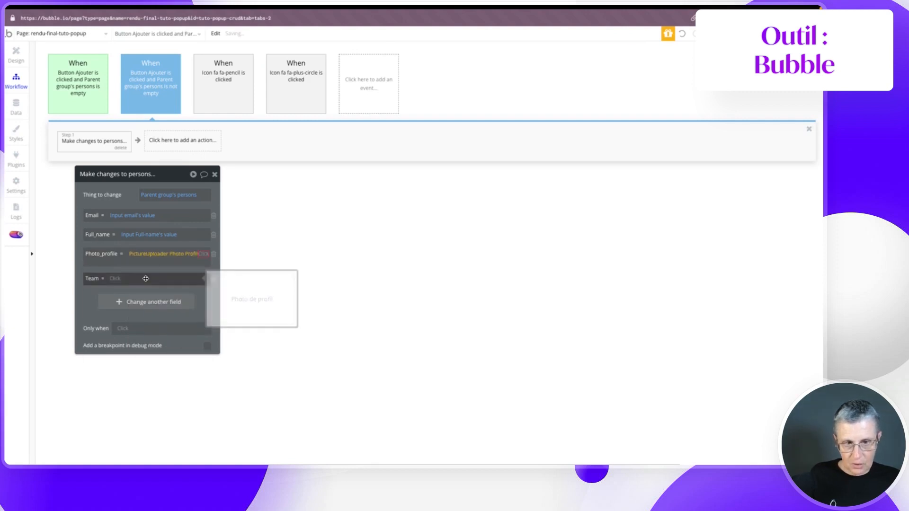
pyautogui.click(109, 274)
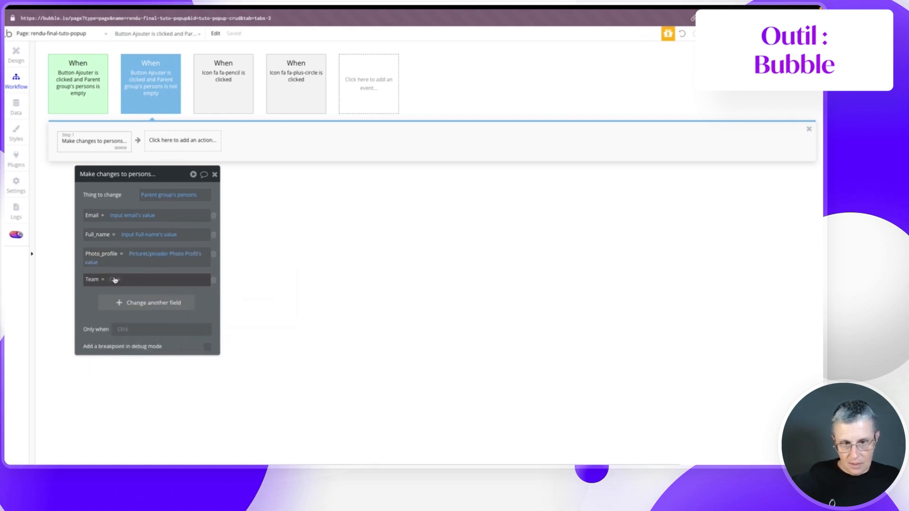
pyautogui.click(114, 280)
pyautogui.write('dro')
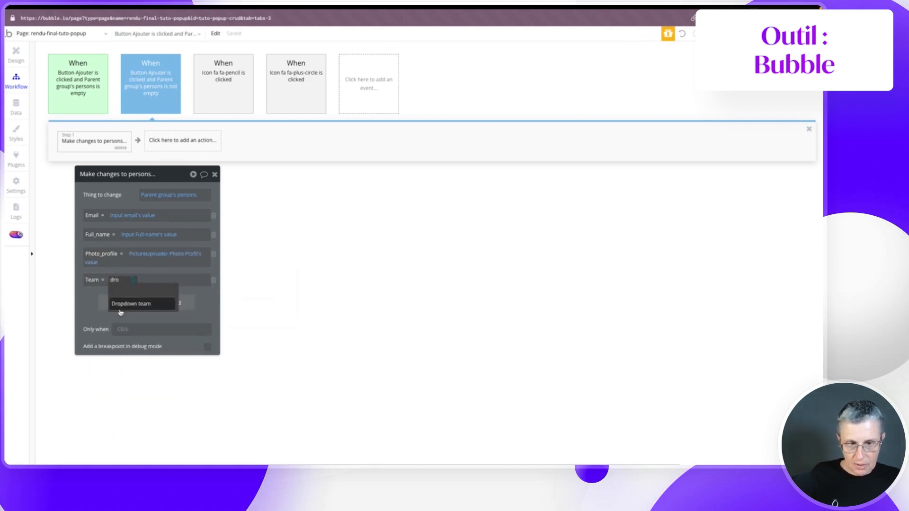
pyautogui.click(120, 308)
pyautogui.click(158, 291)
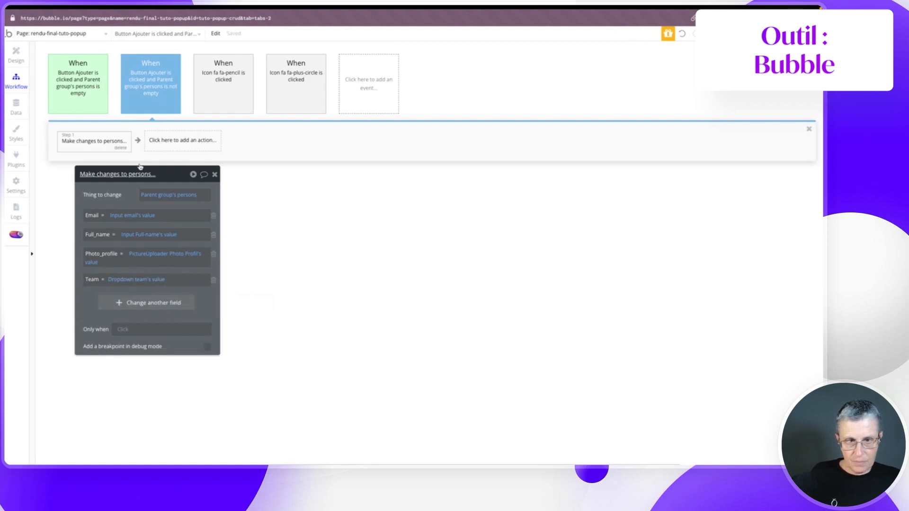
# - Add Reset inputs and Hide Popup CUD Person actions after the save
pyautogui.click(161, 142)
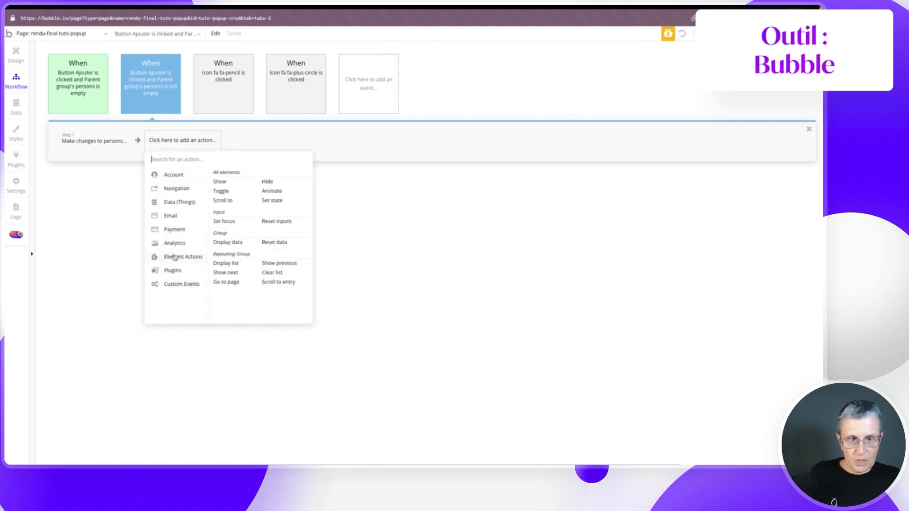
pyautogui.click(266, 222)
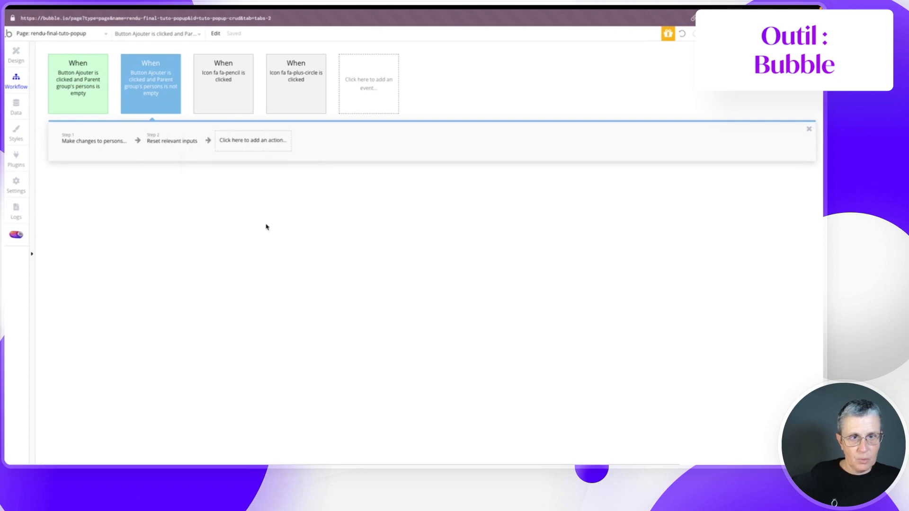
pyautogui.click(236, 139)
pyautogui.moveTo(265, 258)
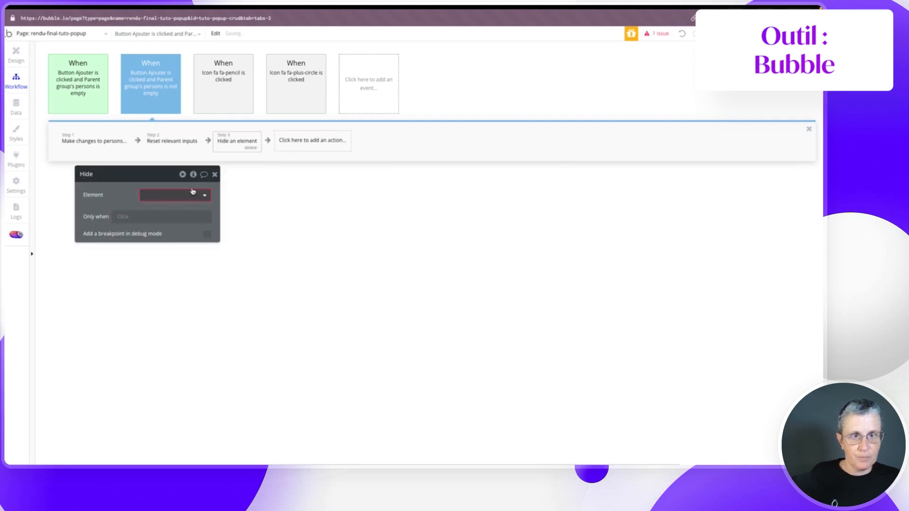
pyautogui.click(154, 196)
pyautogui.click(160, 206)
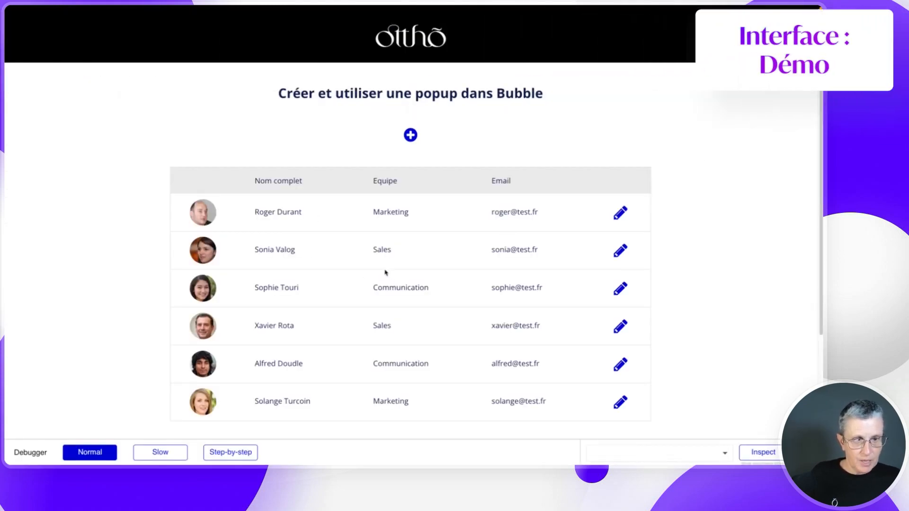
# - In preview, set the second person's team to Marketing, then open and cancel the create form
pyautogui.click(616, 254)
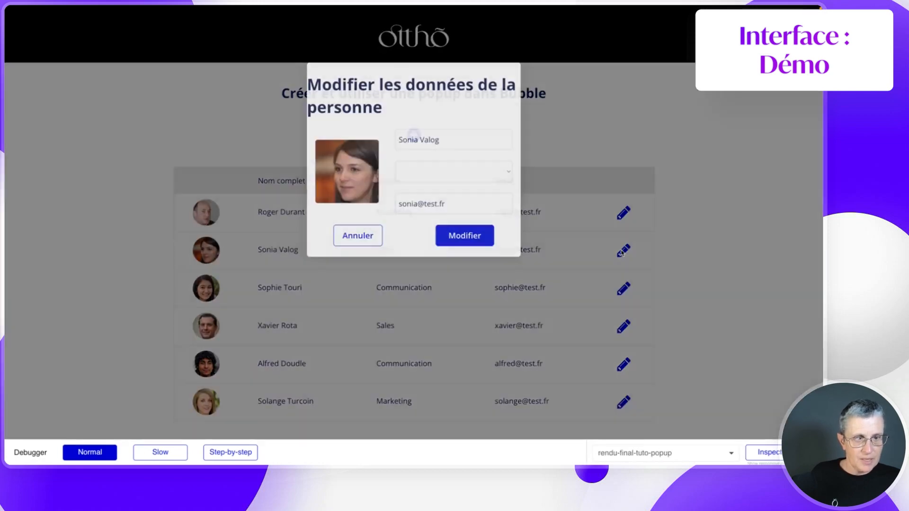
pyautogui.click(431, 172)
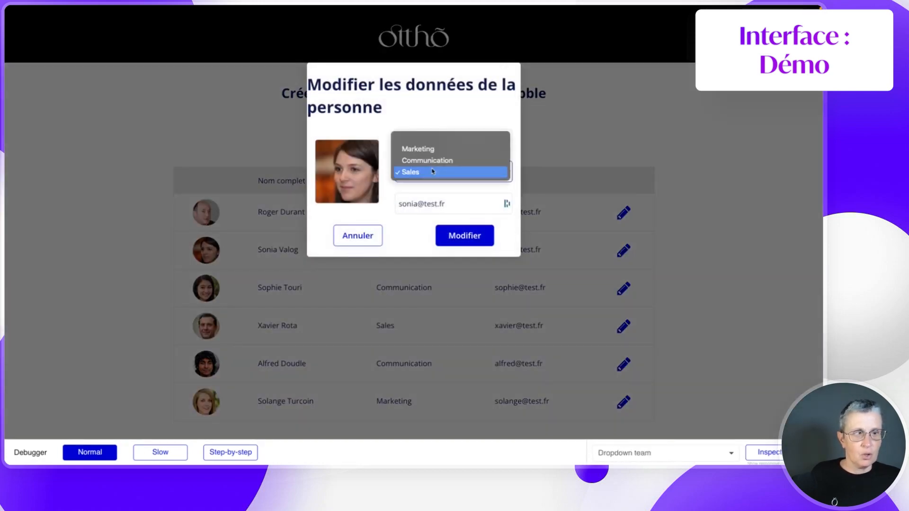
pyautogui.click(429, 151)
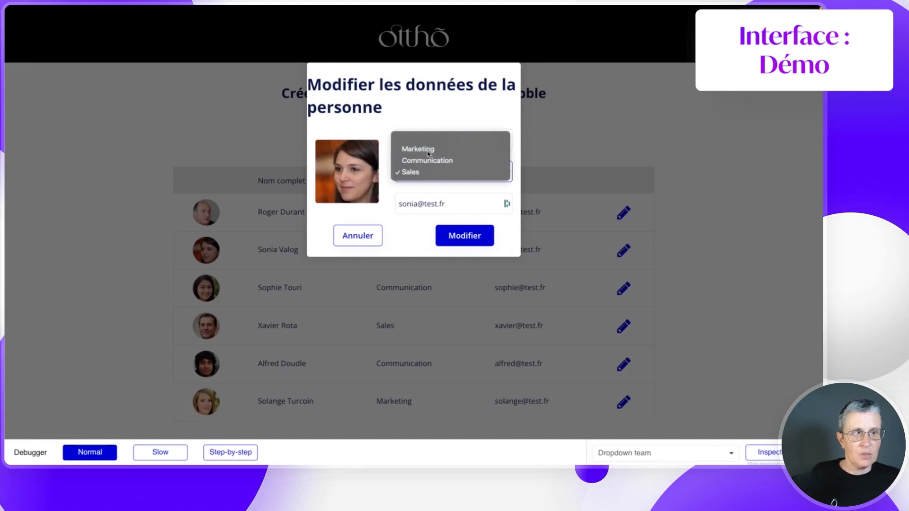
pyautogui.click(453, 236)
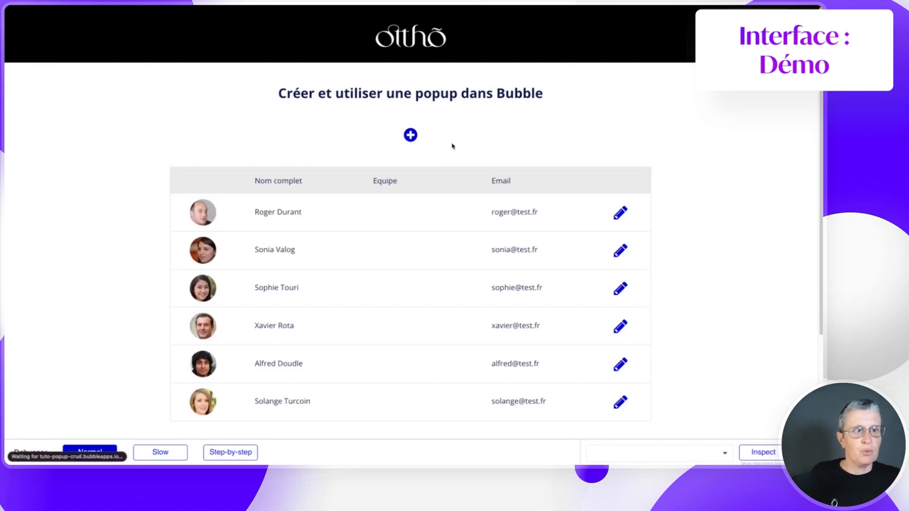
pyautogui.click(408, 138)
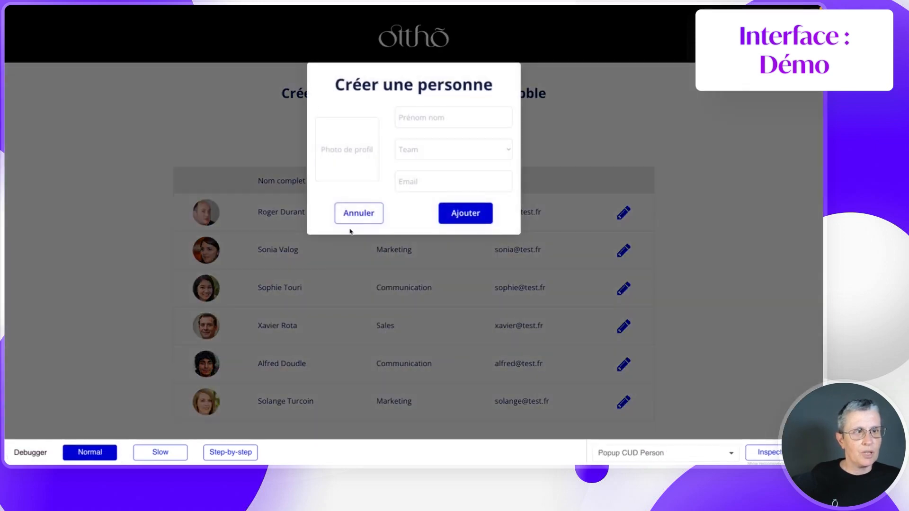
pyautogui.click(556, 148)
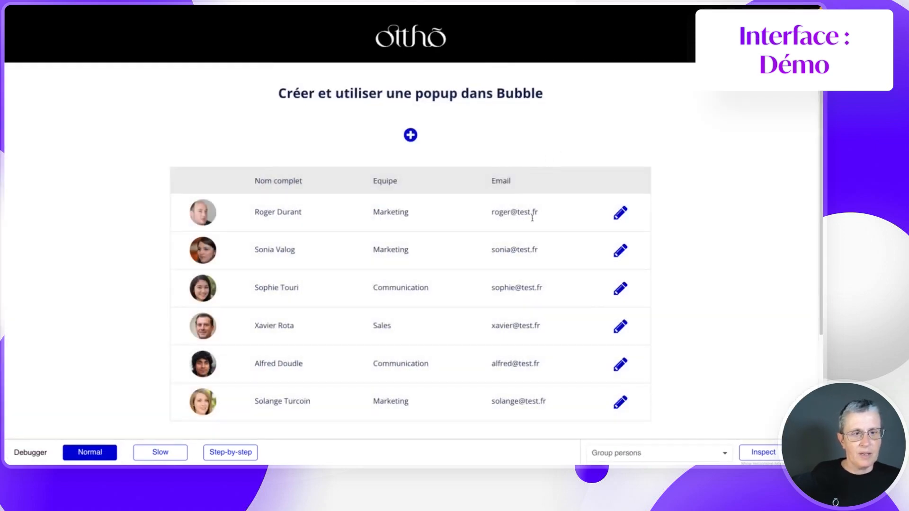
# - Set the third person's team to Sales, recheck the create form, and return to the editor
pyautogui.click(619, 291)
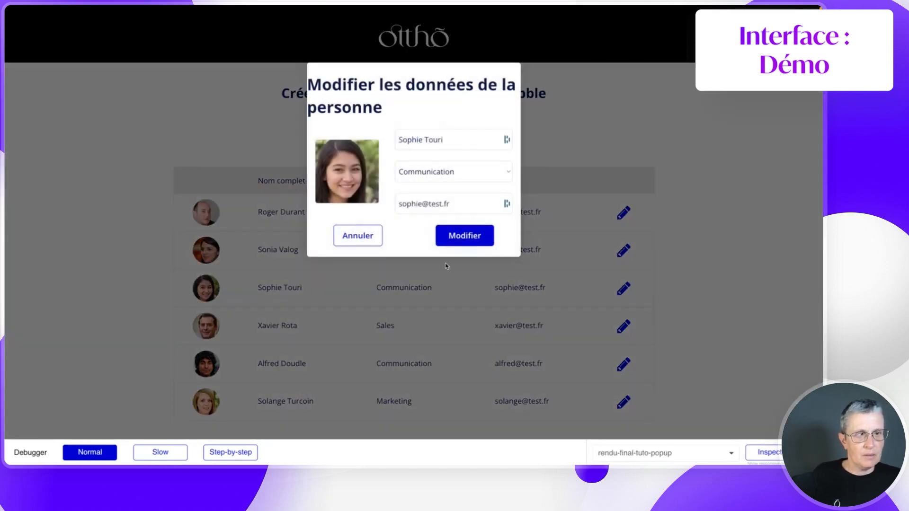
pyautogui.click(416, 173)
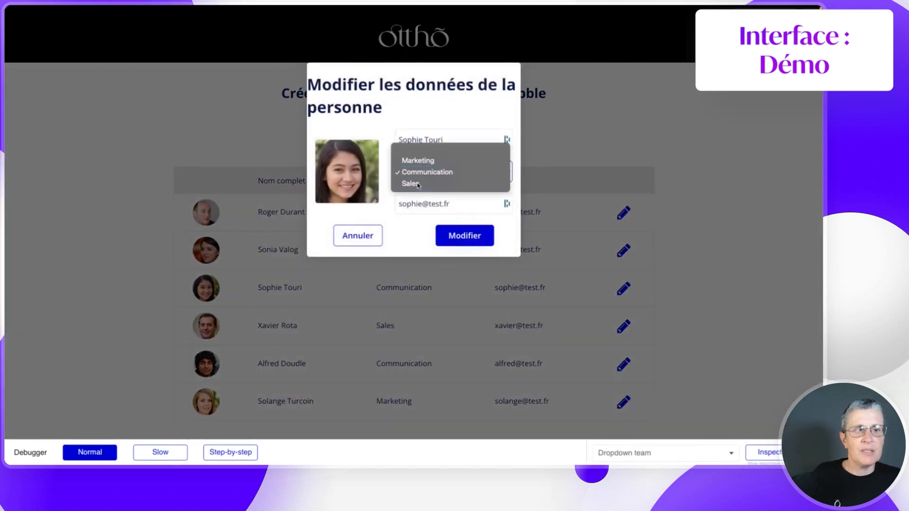
pyautogui.click(417, 184)
pyautogui.click(457, 240)
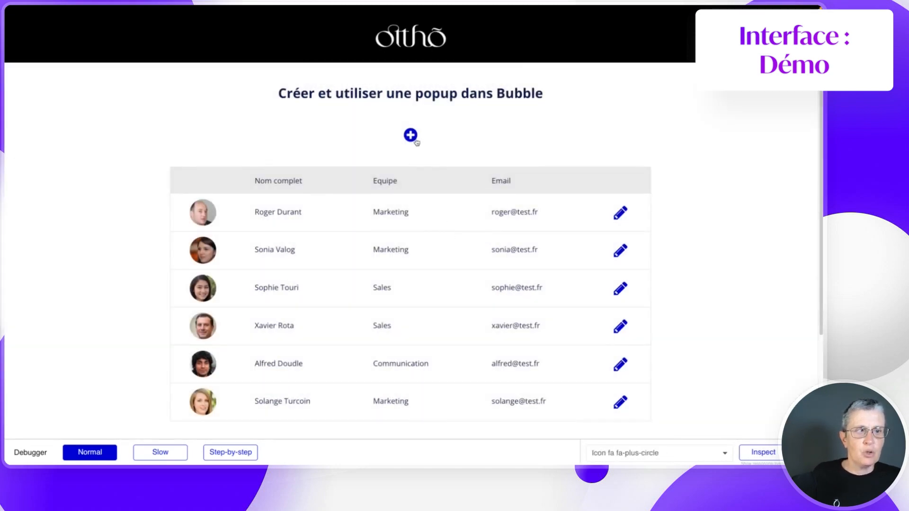
pyautogui.click(410, 136)
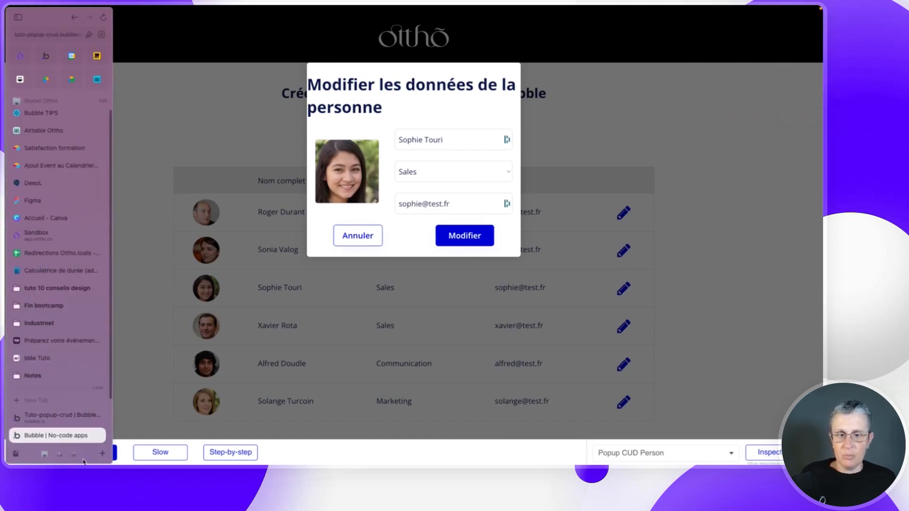
pyautogui.click(57, 416)
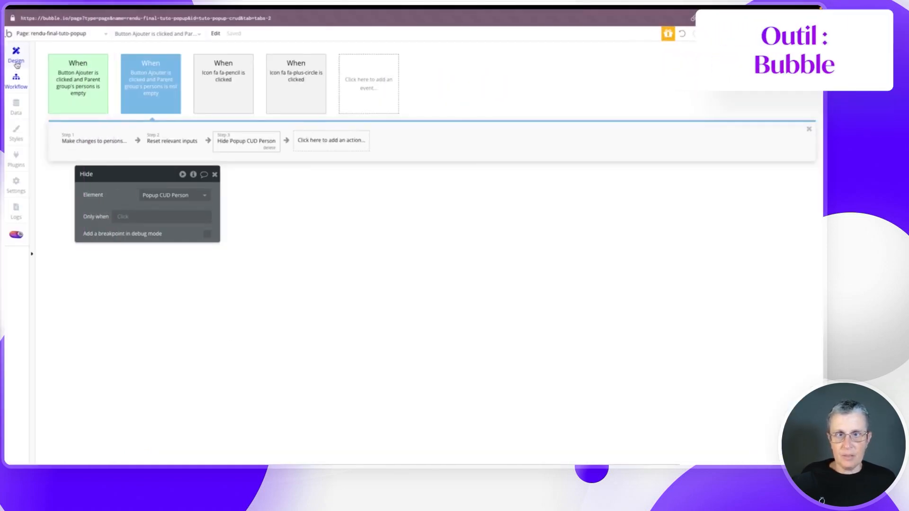
# - Hide Popup CUD Person on the design canvas
pyautogui.click(16, 56)
pyautogui.click(301, 150)
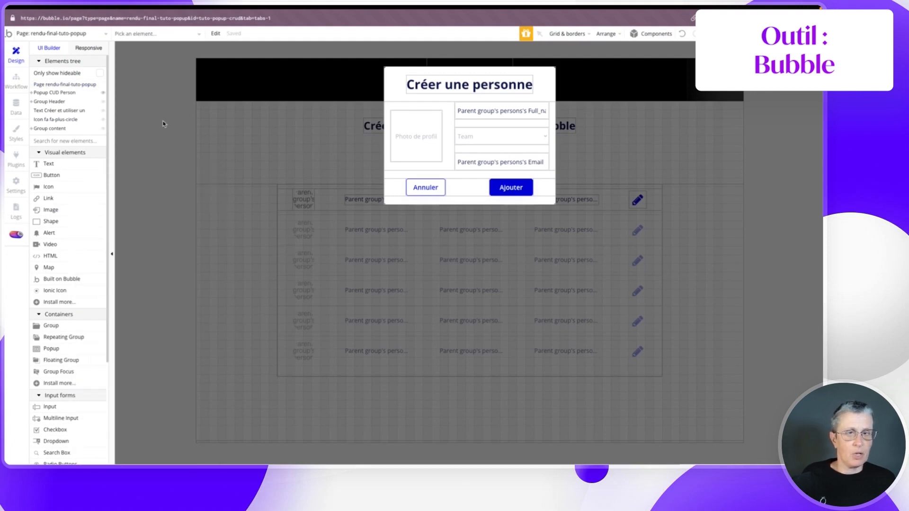
pyautogui.click(103, 93)
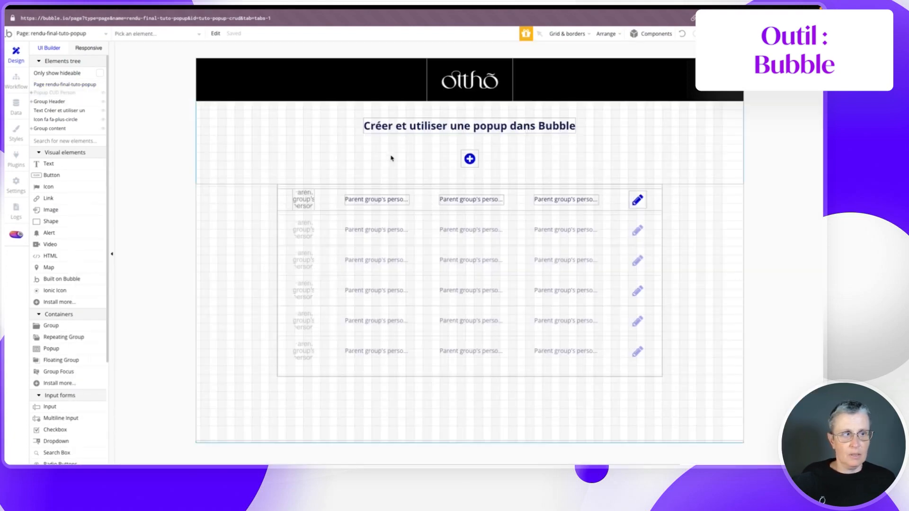
# - Add a Reset data step for Popup CUD Person to the plus-circle icon's click workflow
pyautogui.doubleClick(471, 160)
pyautogui.moveTo(154, 176); pyautogui.dragTo(196, 71)
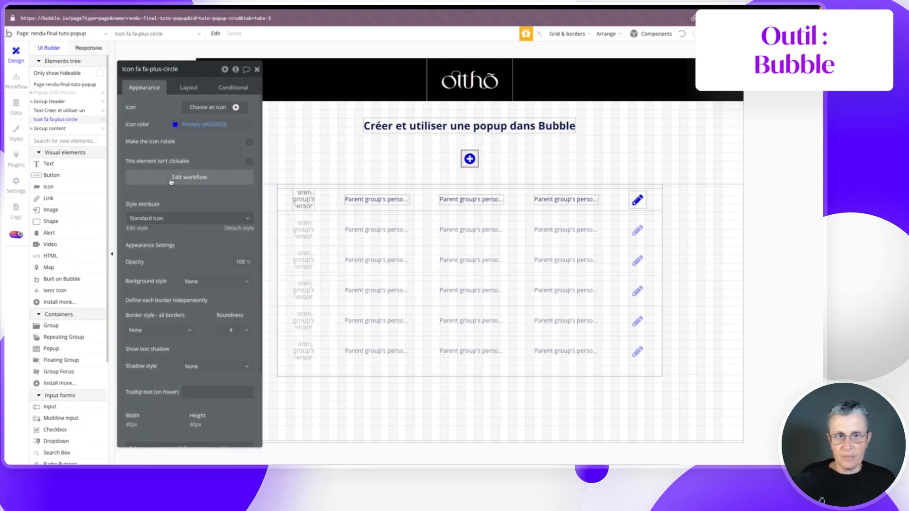
pyautogui.click(188, 177)
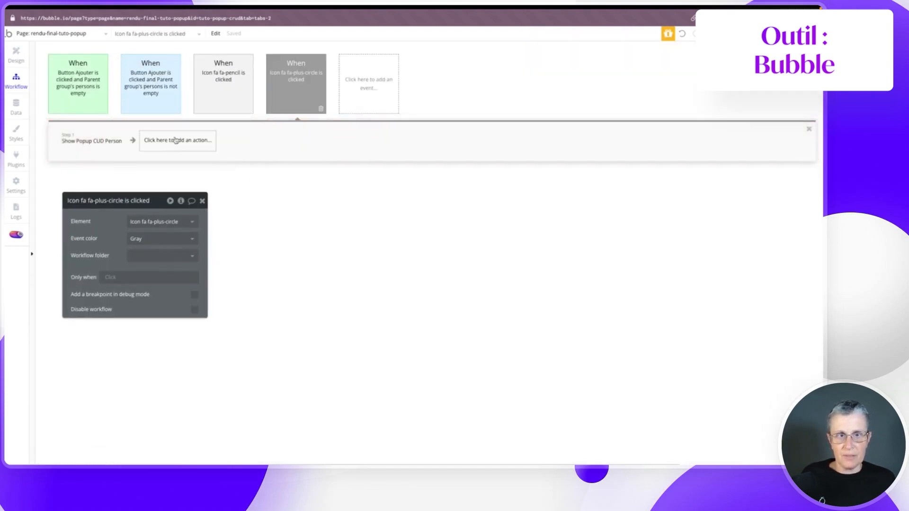
pyautogui.click(155, 145)
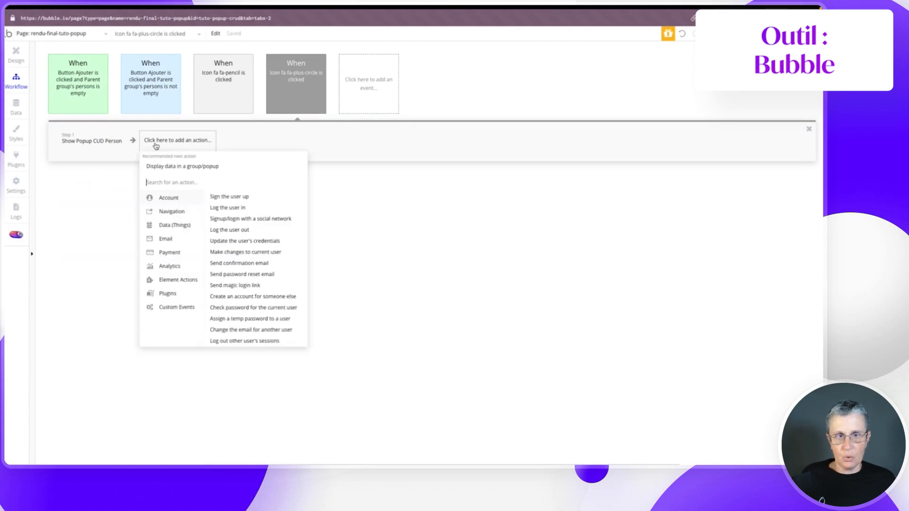
pyautogui.moveTo(171, 279)
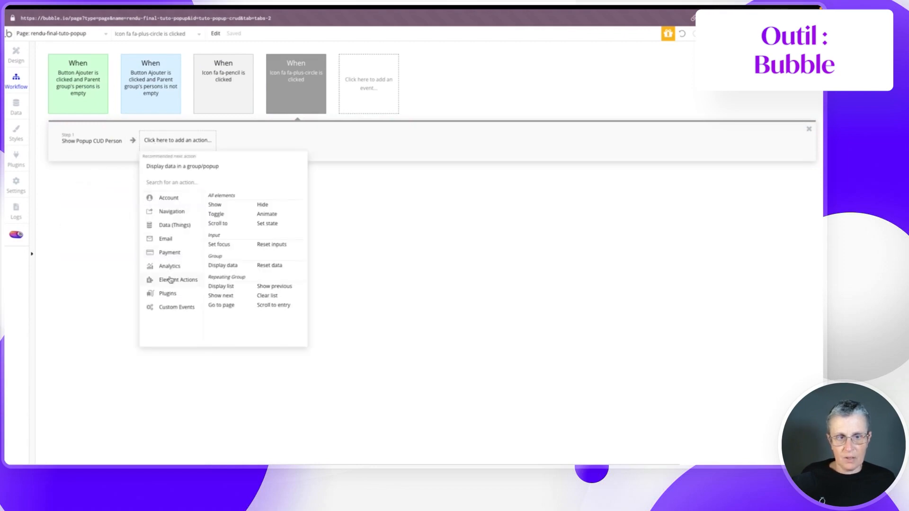
pyautogui.click(273, 266)
pyautogui.click(143, 221)
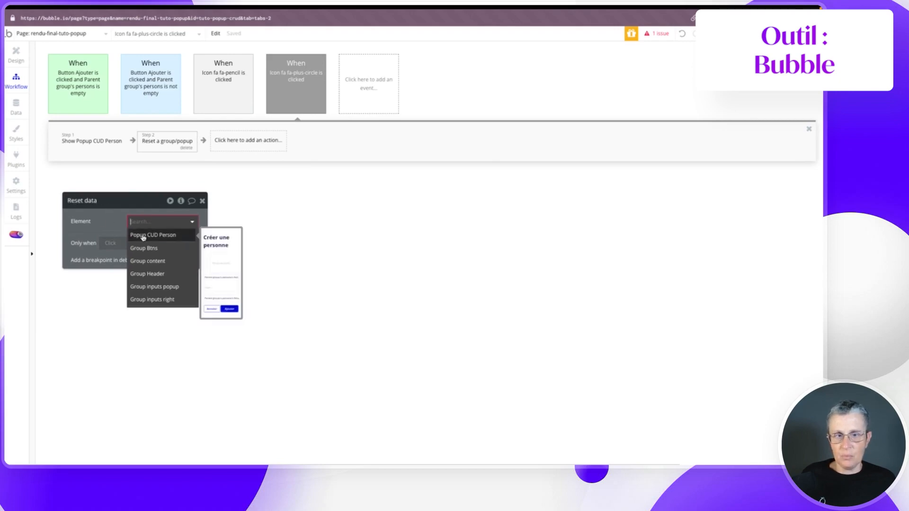
pyautogui.click(146, 235)
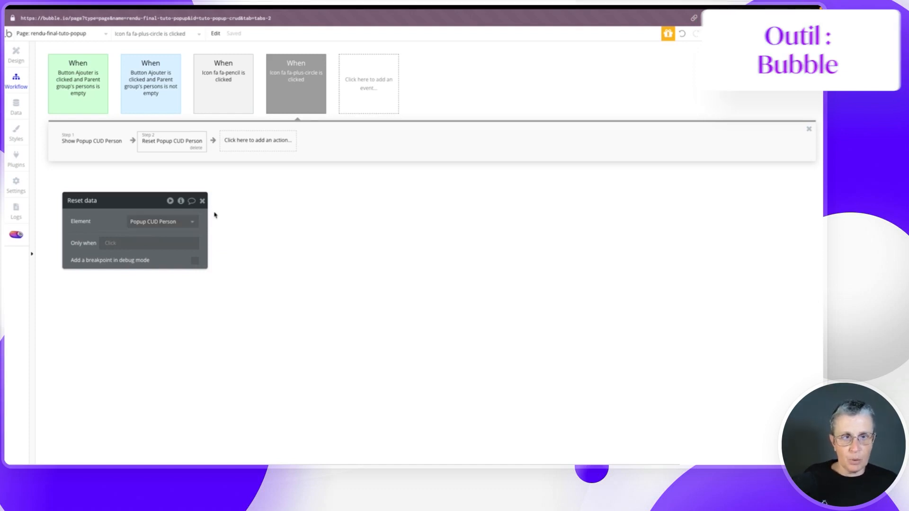
# - In preview, set the fourth person's team to Communication and confirm the create form opens blank
pyautogui.click(780, 34)
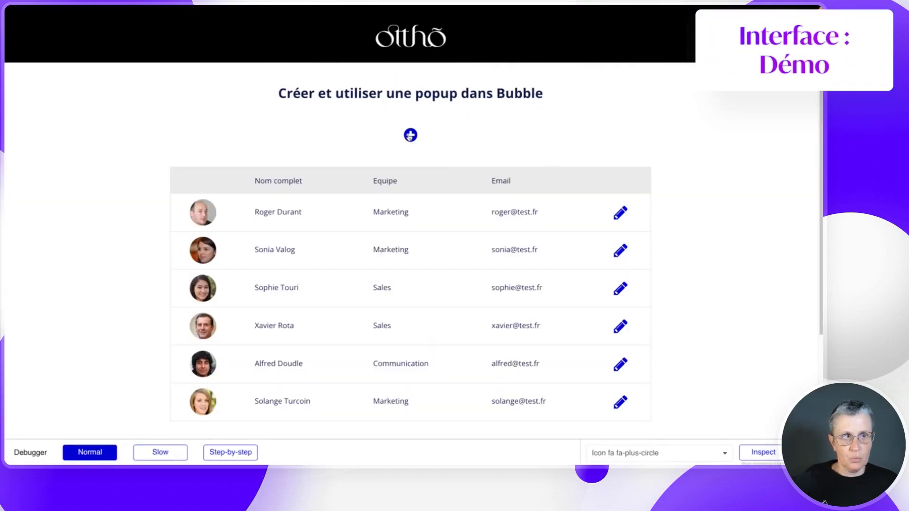
pyautogui.click(408, 136)
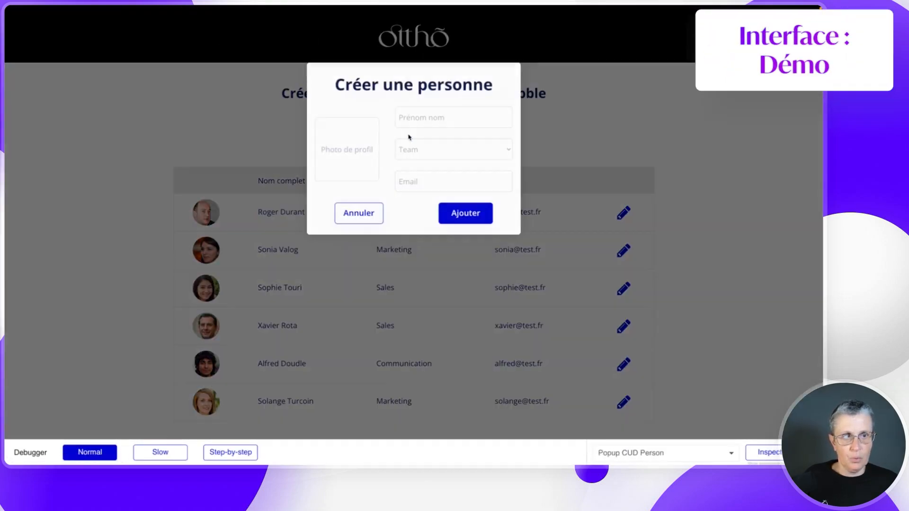
pyautogui.click(563, 122)
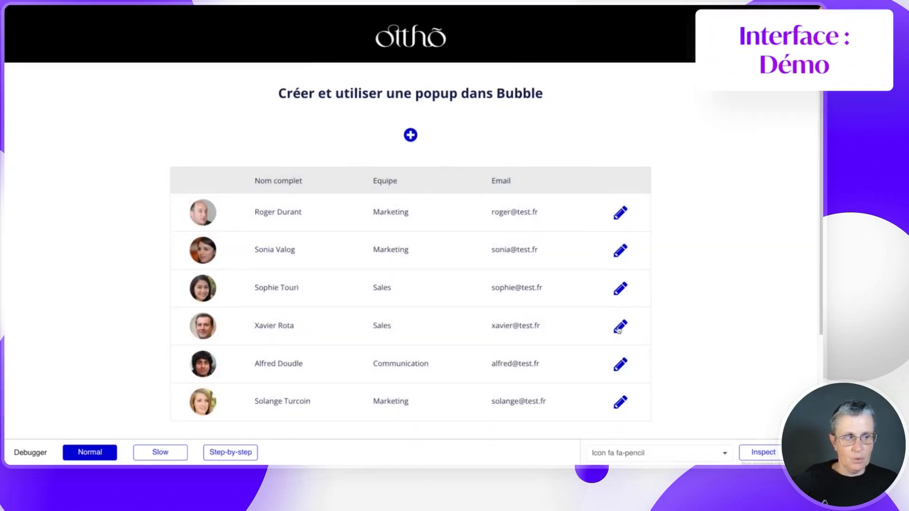
pyautogui.click(623, 327)
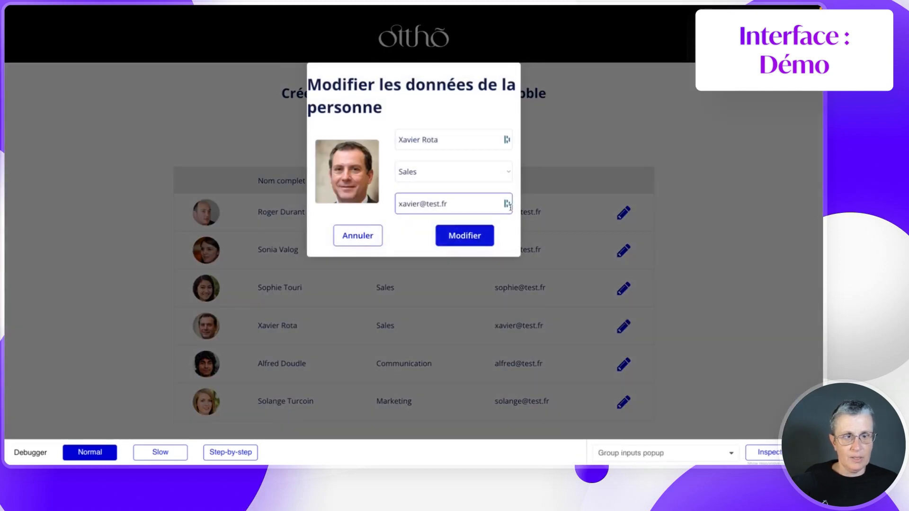
pyautogui.click(426, 166)
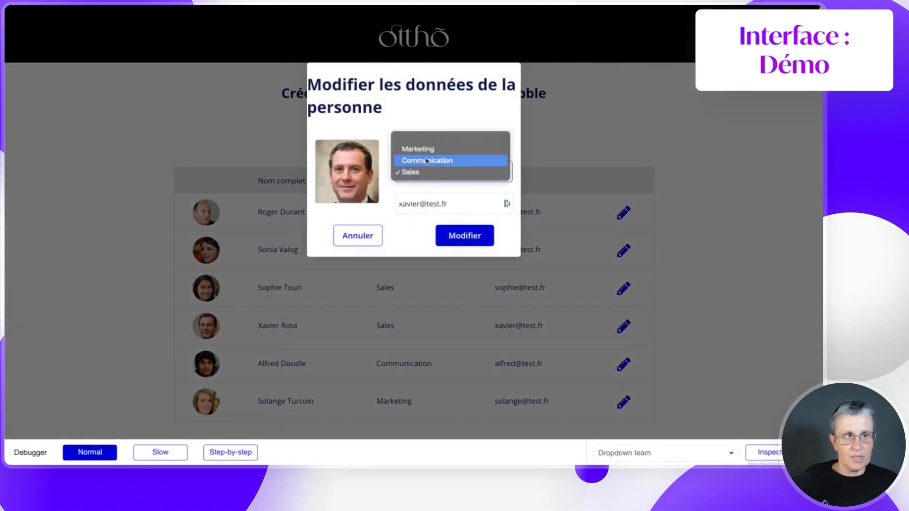
pyautogui.click(426, 161)
pyautogui.click(464, 234)
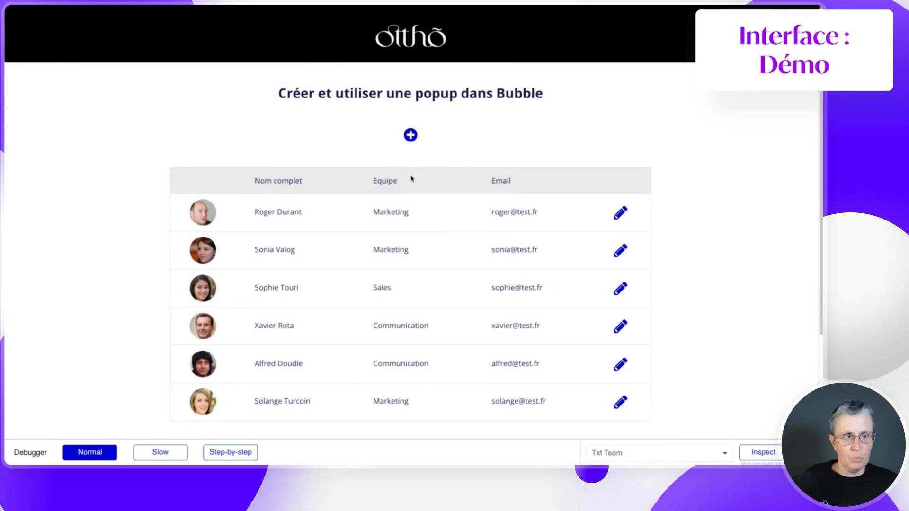
pyautogui.click(410, 135)
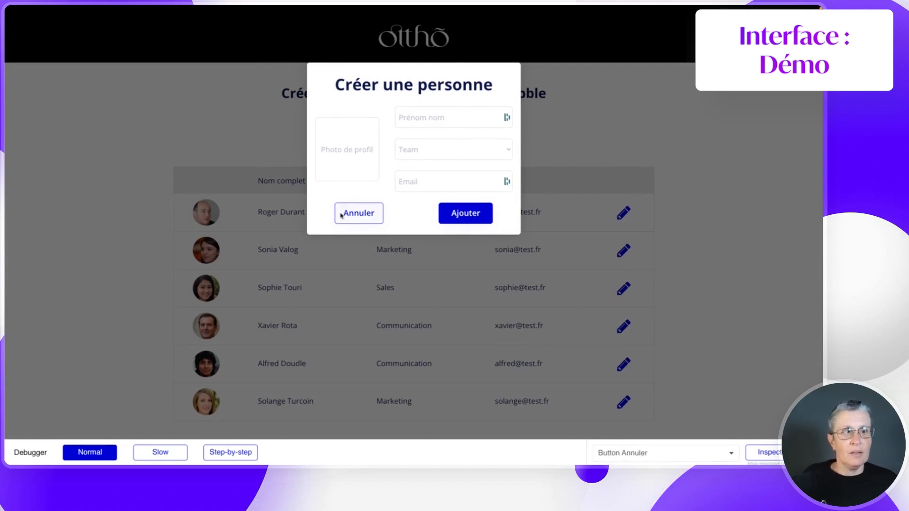
pyautogui.click(237, 138)
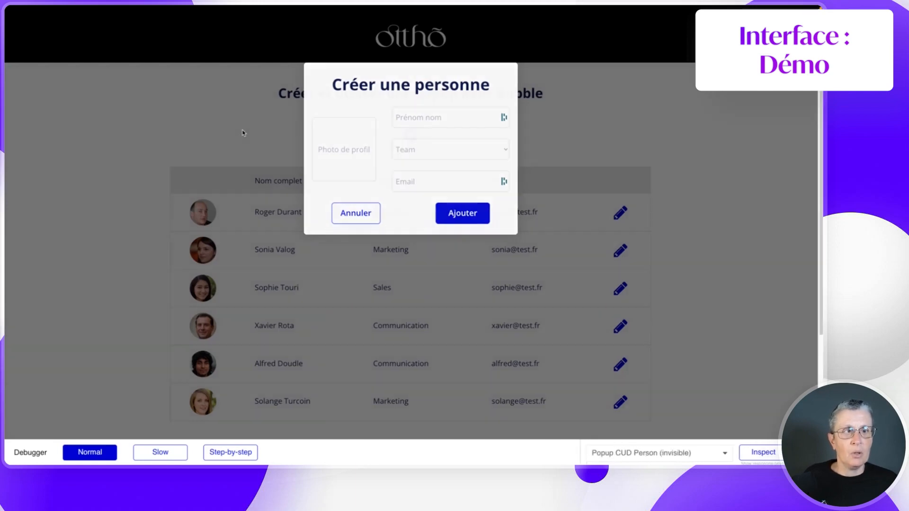
# - Show Popup CUD Person on the canvas and select Button Annuler
pyautogui.moveTo(6, 265)
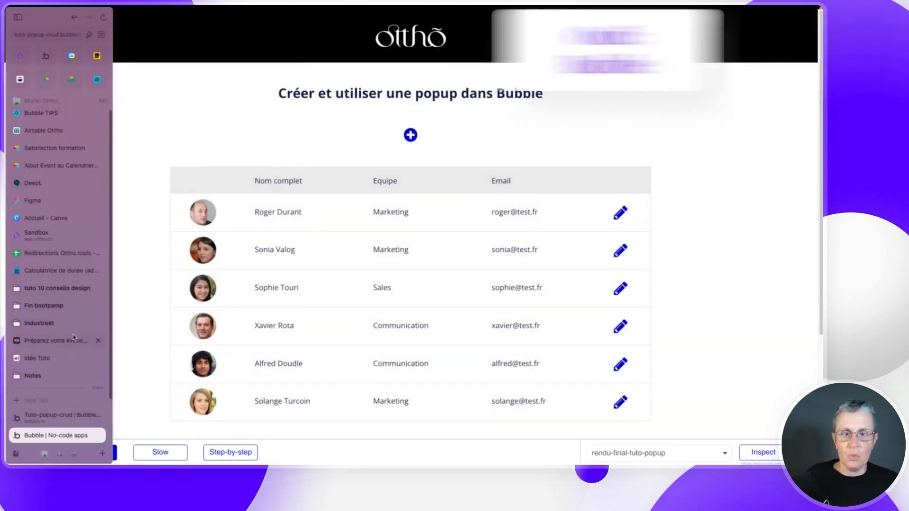
pyautogui.click(42, 419)
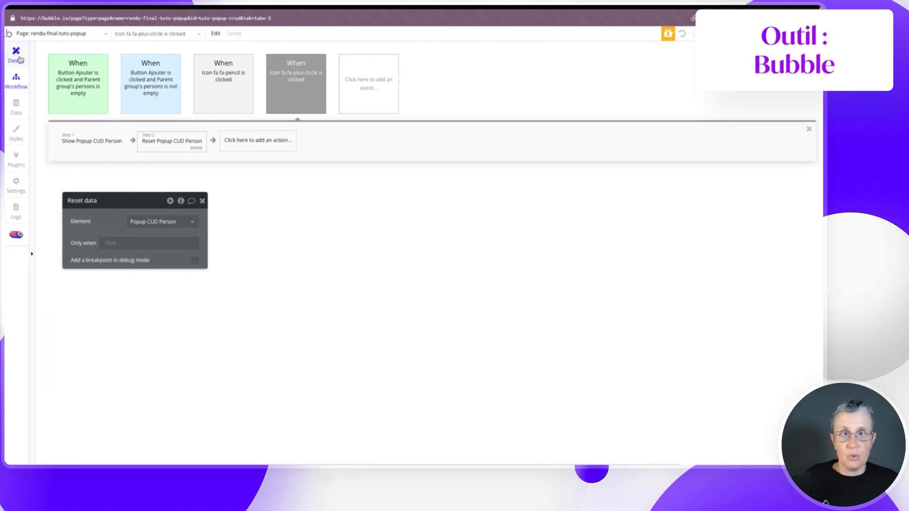
pyautogui.click(18, 57)
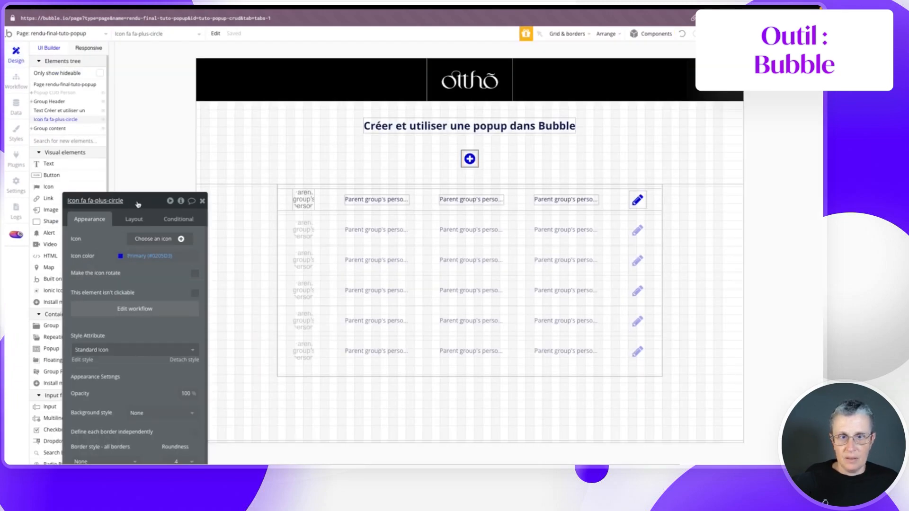
pyautogui.moveTo(113, 200); pyautogui.dragTo(137, 186)
pyautogui.click(75, 93)
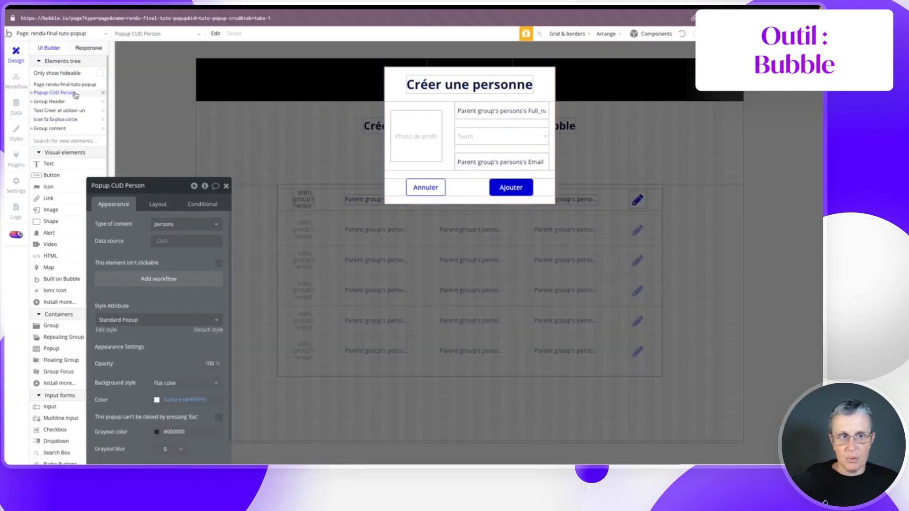
pyautogui.click(421, 187)
pyautogui.moveTo(143, 188); pyautogui.dragTo(246, 85)
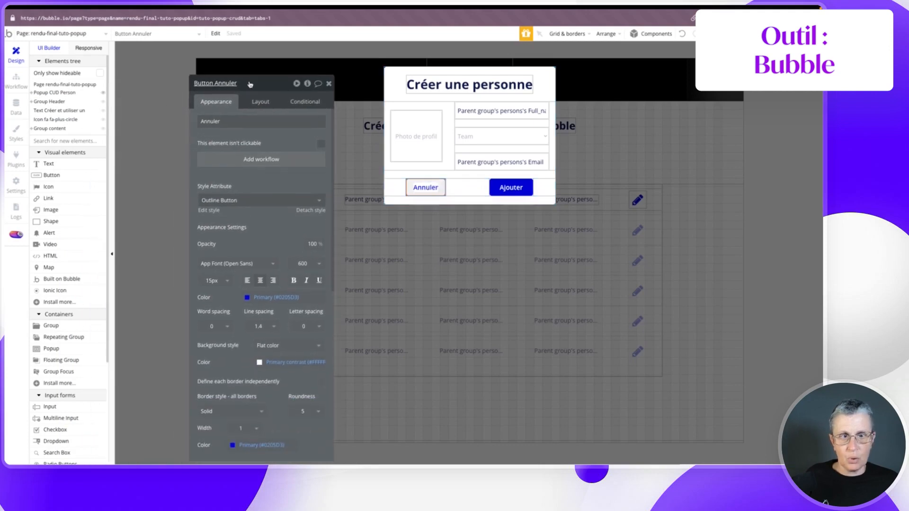
# - Add an Annuler click workflow that hides Popup CUD Person
pyautogui.click(251, 160)
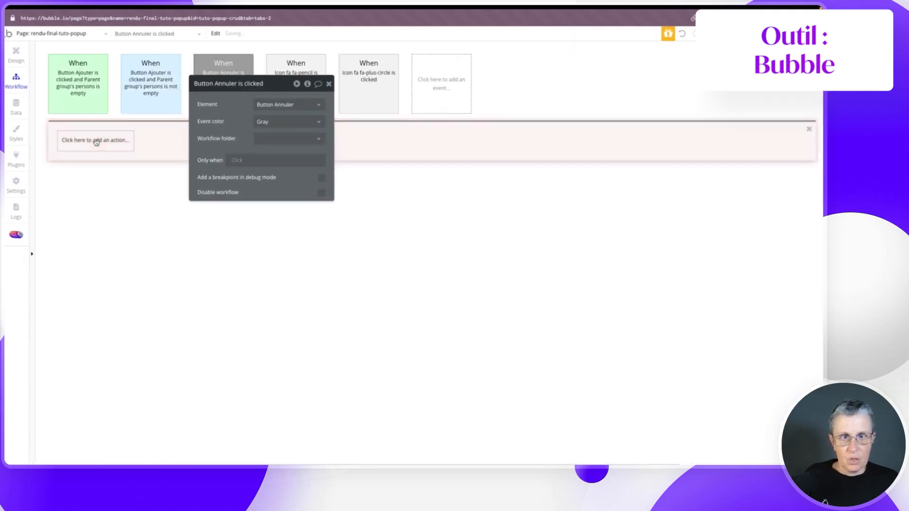
pyautogui.moveTo(271, 89); pyautogui.dragTo(250, 172)
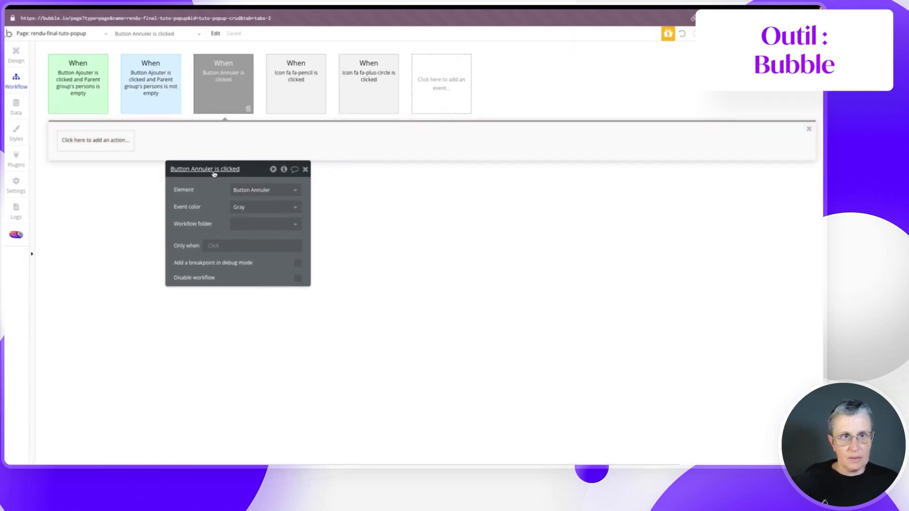
pyautogui.click(74, 145)
pyautogui.click(75, 144)
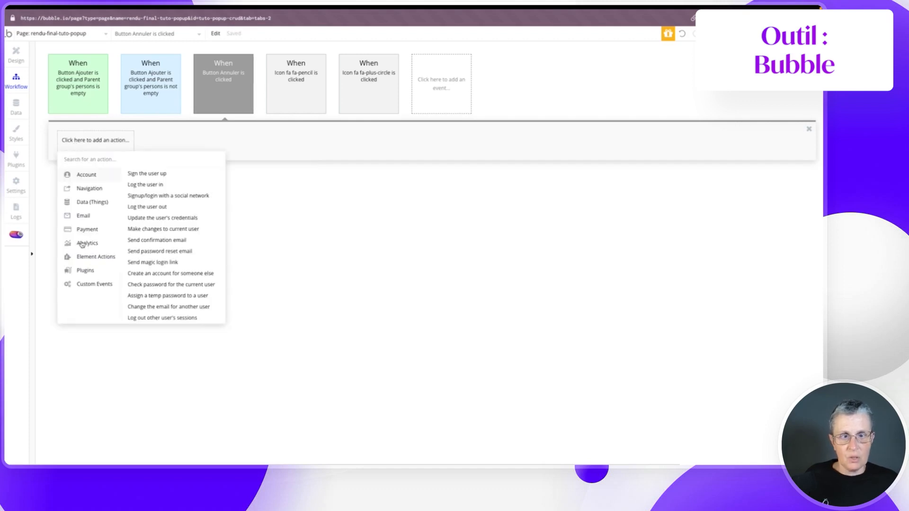
pyautogui.moveTo(85, 261)
pyautogui.click(180, 185)
pyautogui.click(249, 190)
pyautogui.click(250, 204)
# - Set the Annuler workflow's event colour to Green
pyautogui.moveTo(233, 77)
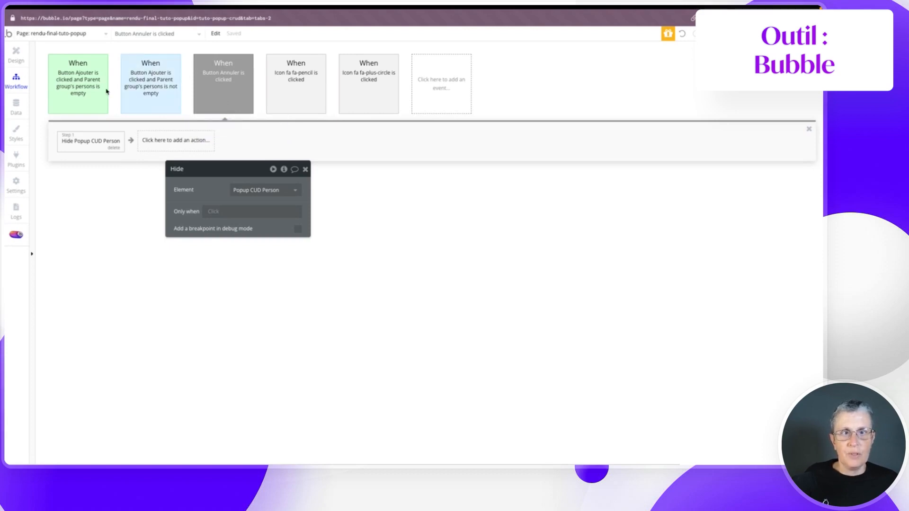
pyautogui.click(214, 85)
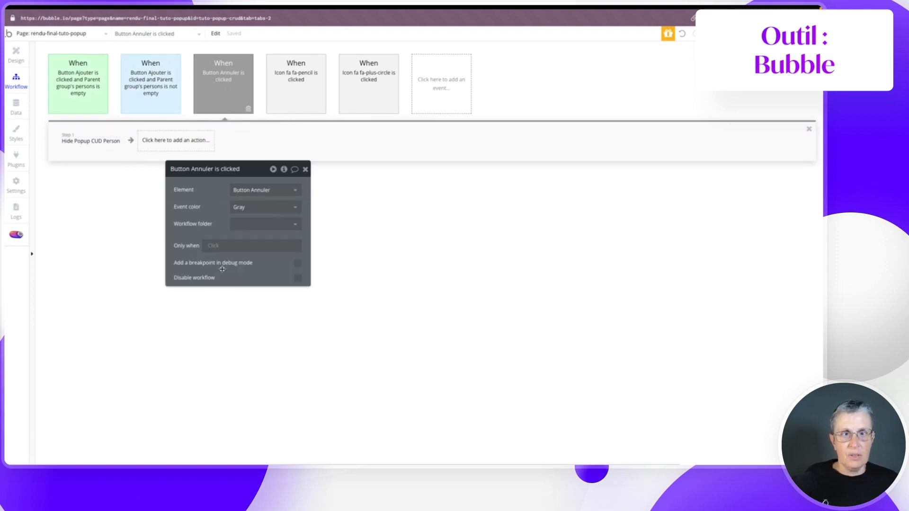
pyautogui.click(242, 208)
pyautogui.click(250, 276)
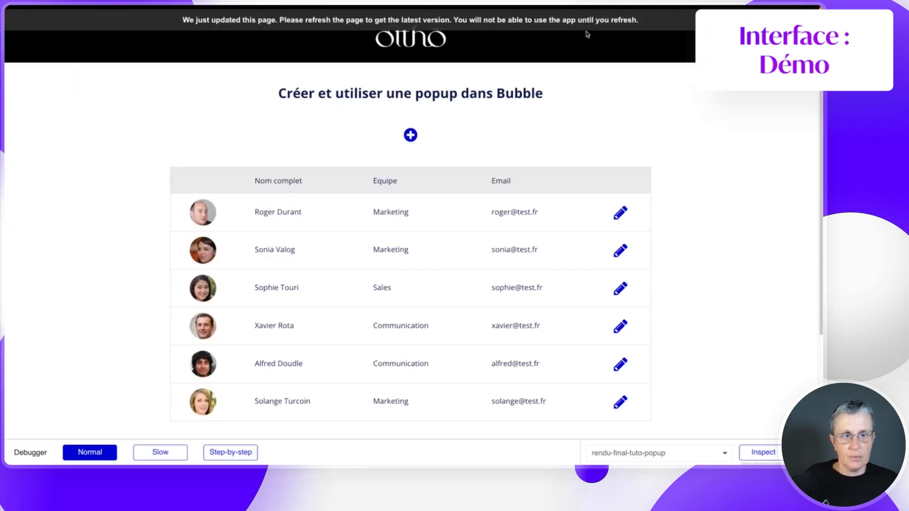
# - Reload the preview, verify Annuler closes the create popup, open the first person's edit popup, then return to the editor
pyautogui.press('super+r')
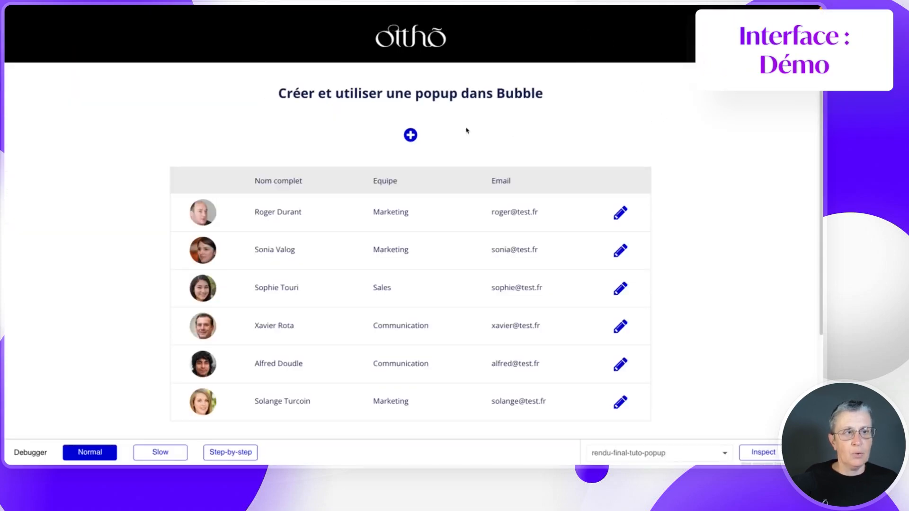
pyautogui.click(410, 136)
pyautogui.click(363, 212)
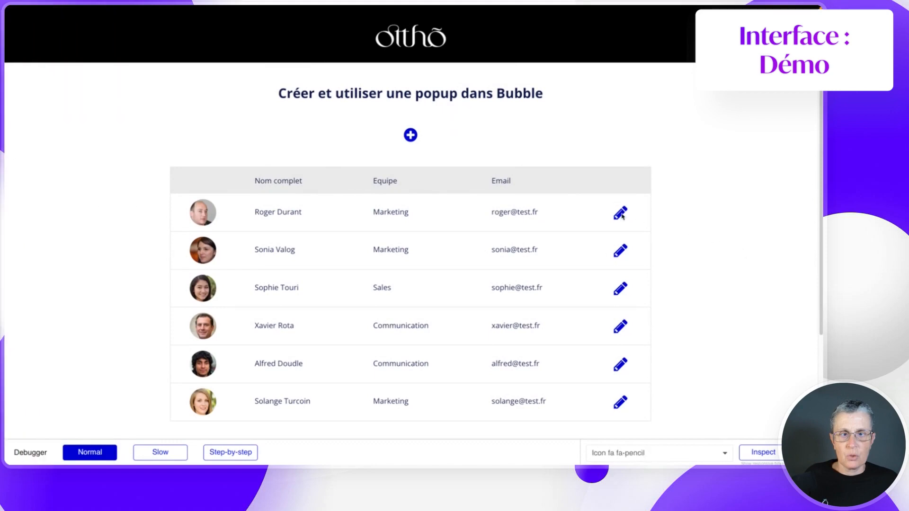
pyautogui.click(620, 213)
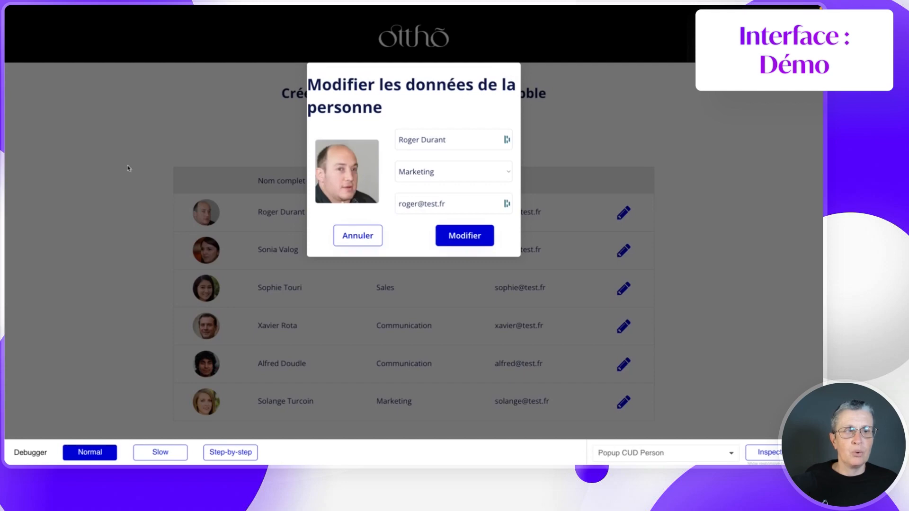
pyautogui.moveTo(4, 308)
pyautogui.click(40, 418)
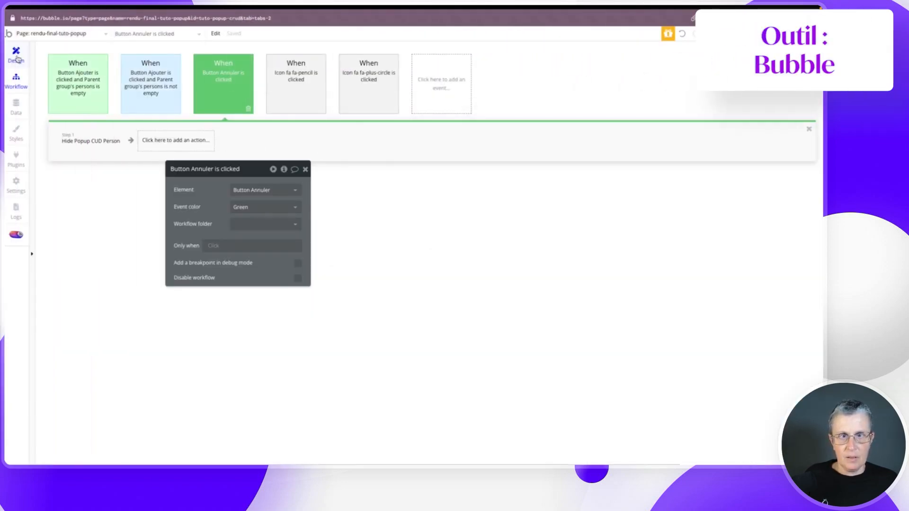
# - Add a Button Annuler condition: Parent group's persons is not empty
pyautogui.click(16, 59)
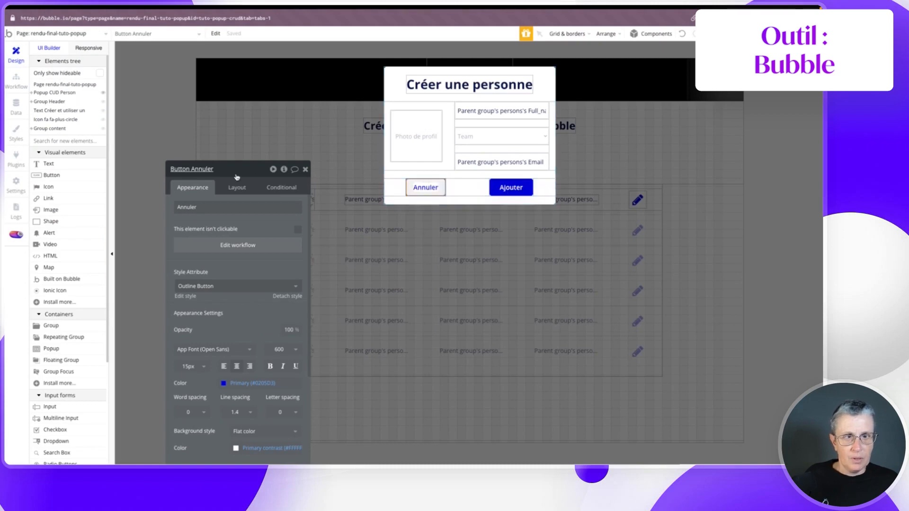
pyautogui.moveTo(232, 171); pyautogui.dragTo(263, 92)
pyautogui.click(300, 104)
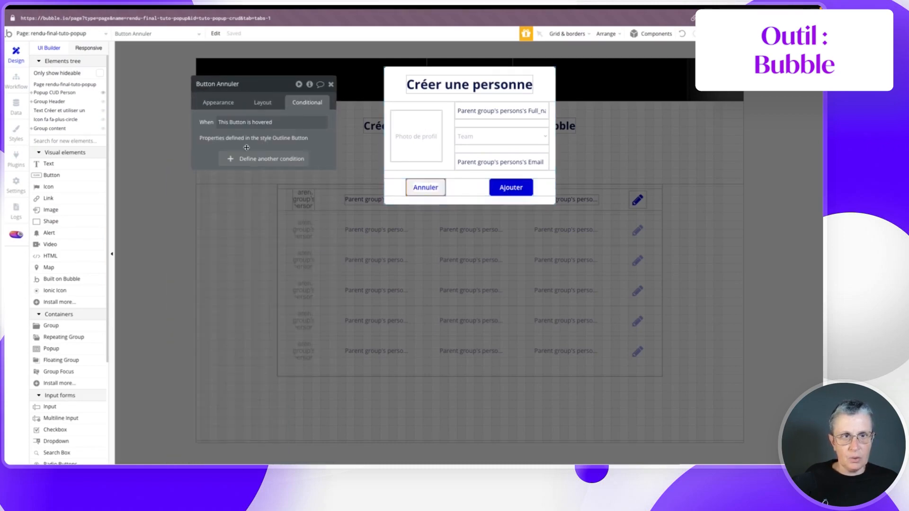
pyautogui.click(241, 160)
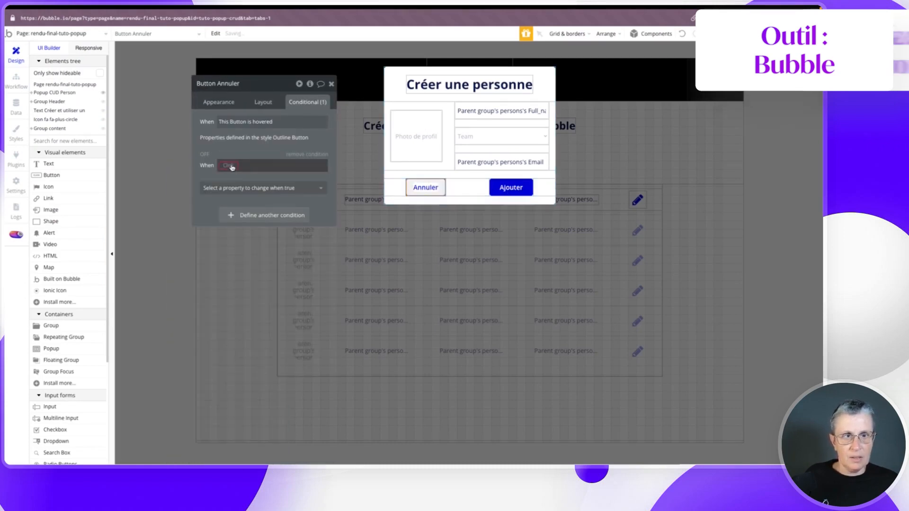
pyautogui.click(231, 165)
pyautogui.click(238, 188)
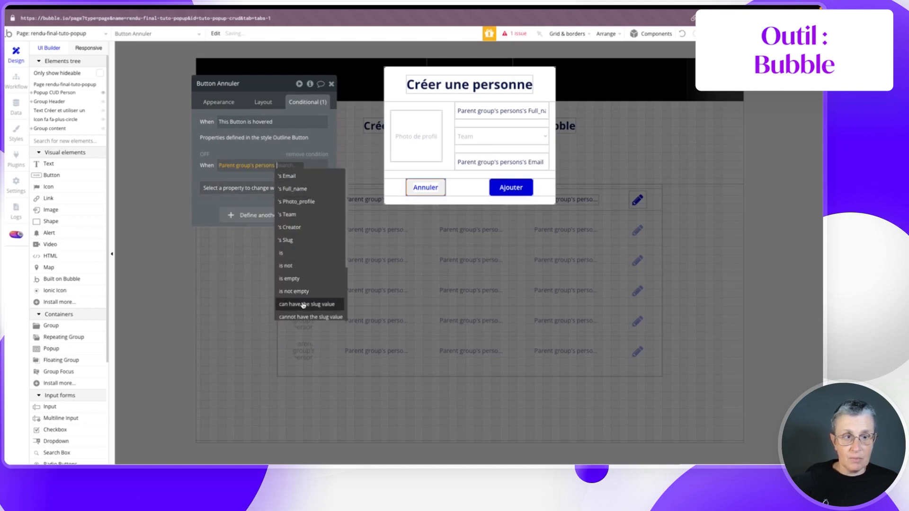
pyautogui.click(294, 292)
pyautogui.click(258, 180)
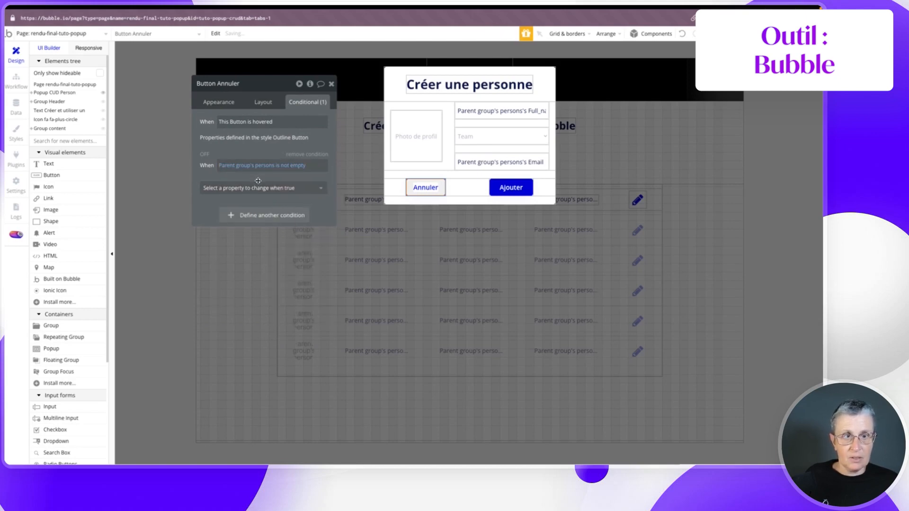
# - When true, change the button text to 'Supprimer' and the font colour to Destructive red
pyautogui.click(251, 188)
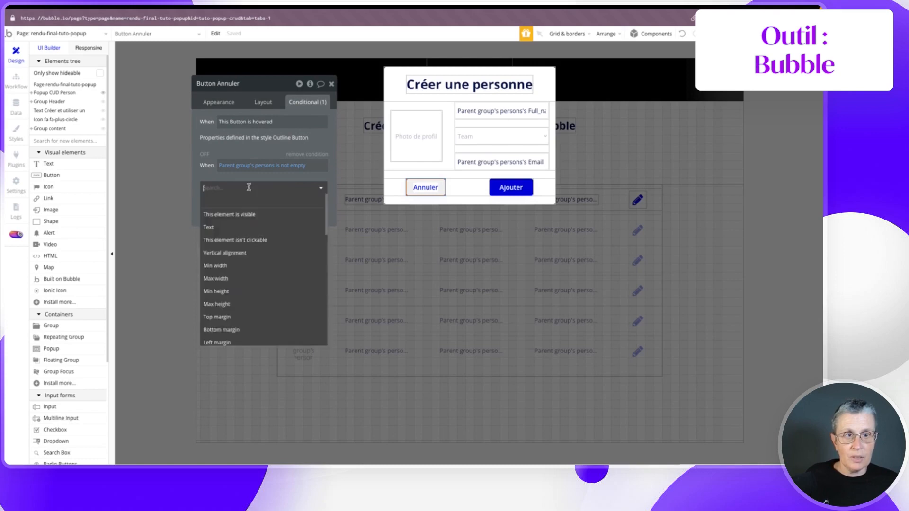
pyautogui.click(220, 228)
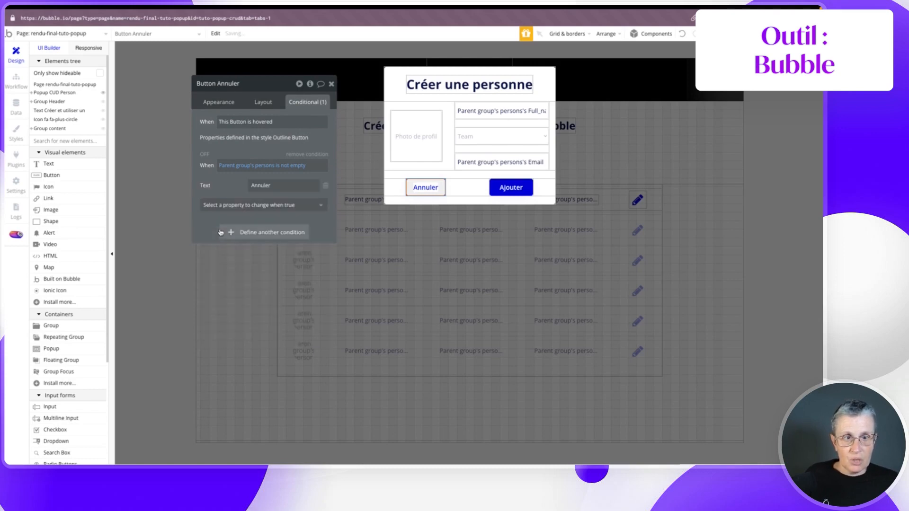
pyautogui.doubleClick(263, 185)
pyautogui.write('Supprimer')
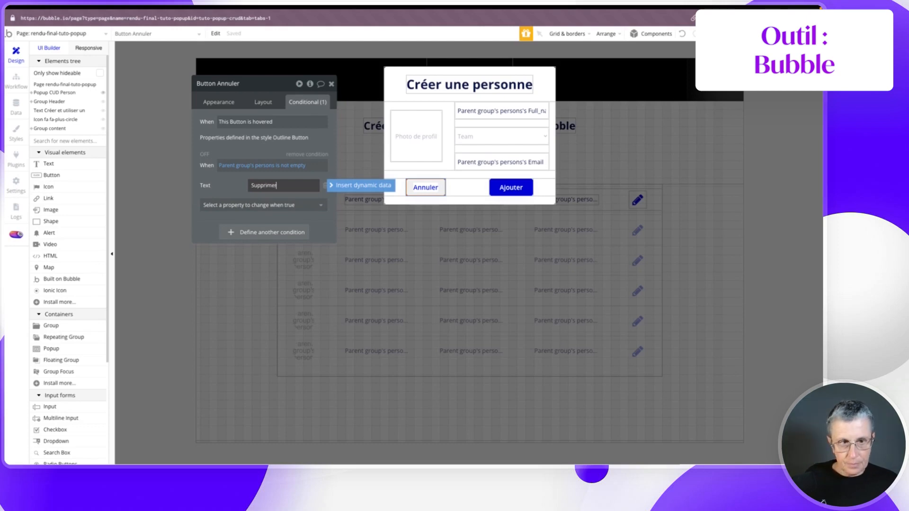
pyautogui.click(253, 205)
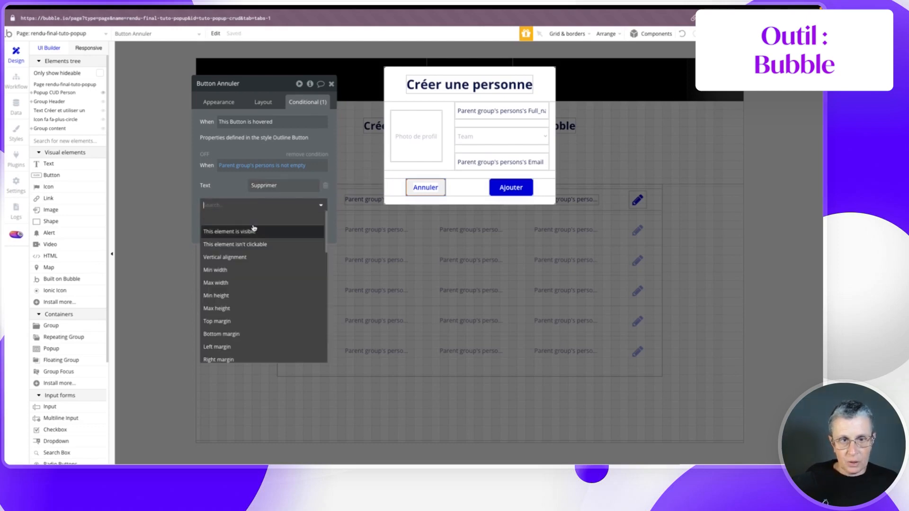
pyautogui.write('colo')
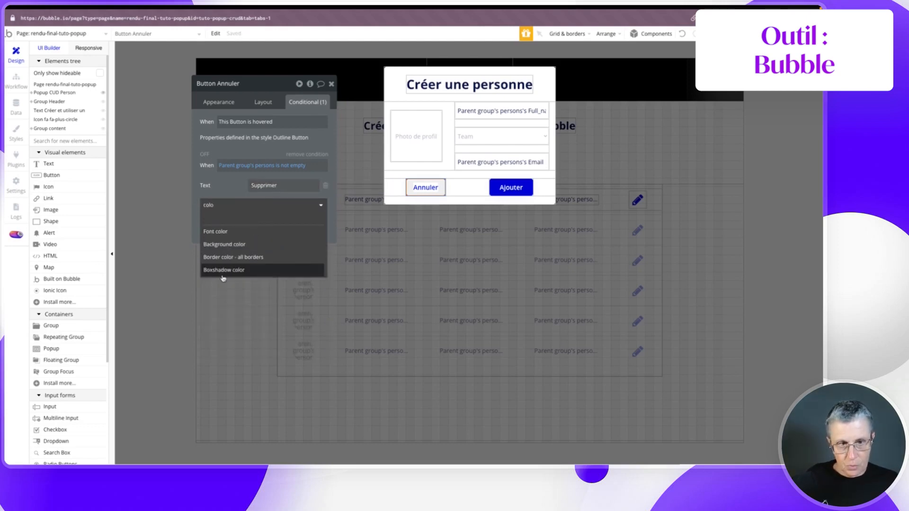
pyautogui.click(227, 232)
pyautogui.click(240, 202)
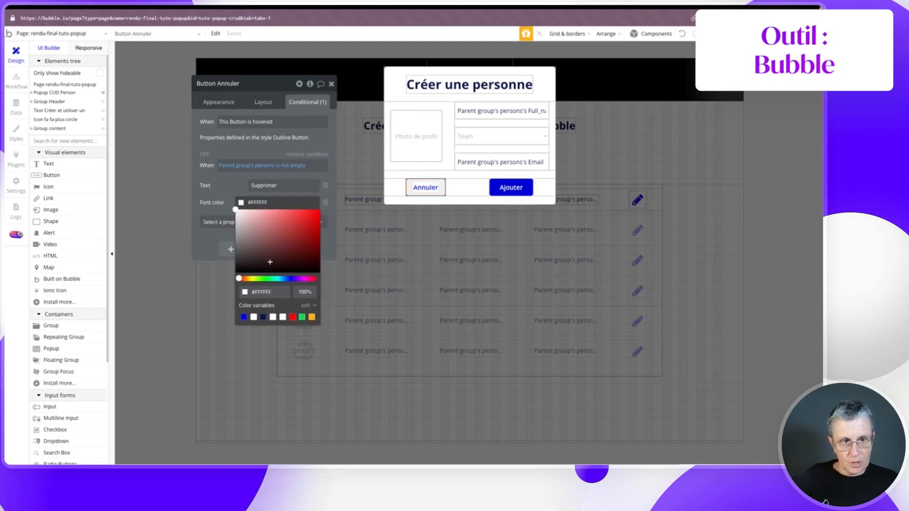
pyautogui.click(292, 317)
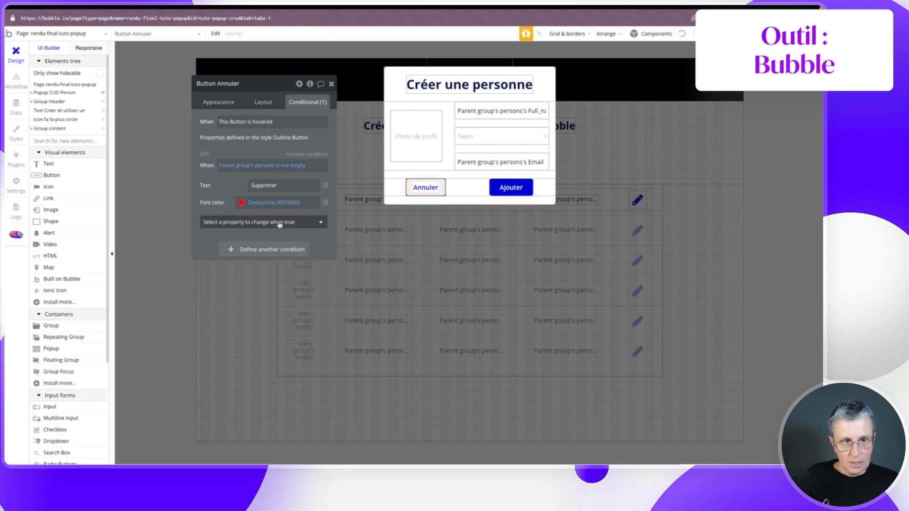
# - Also set the border colour to Destructive red, undoing a mistaken box-shadow colour row
pyautogui.click(279, 223)
pyautogui.write('colo')
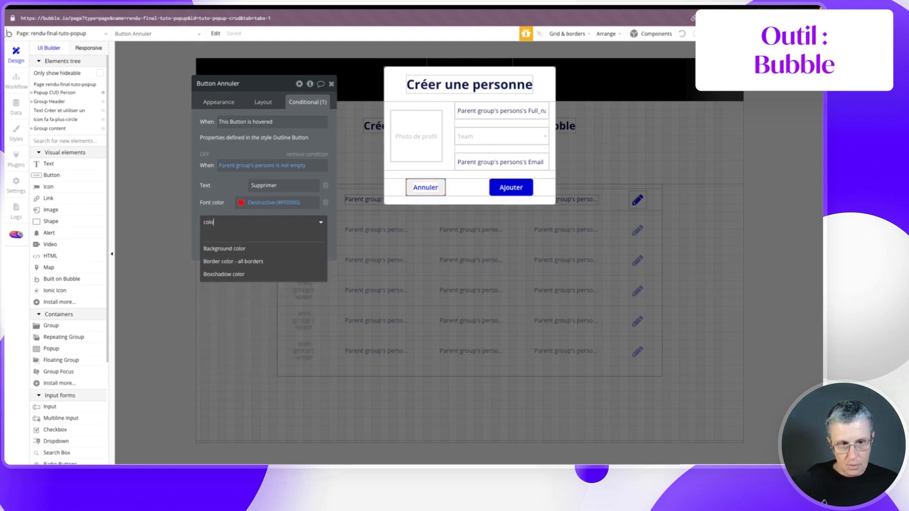
pyautogui.click(234, 273)
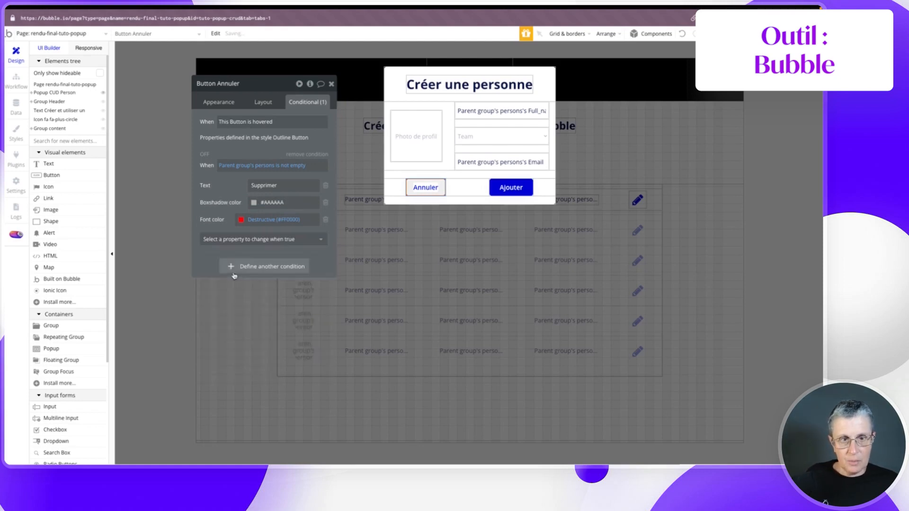
pyautogui.press('super+z')
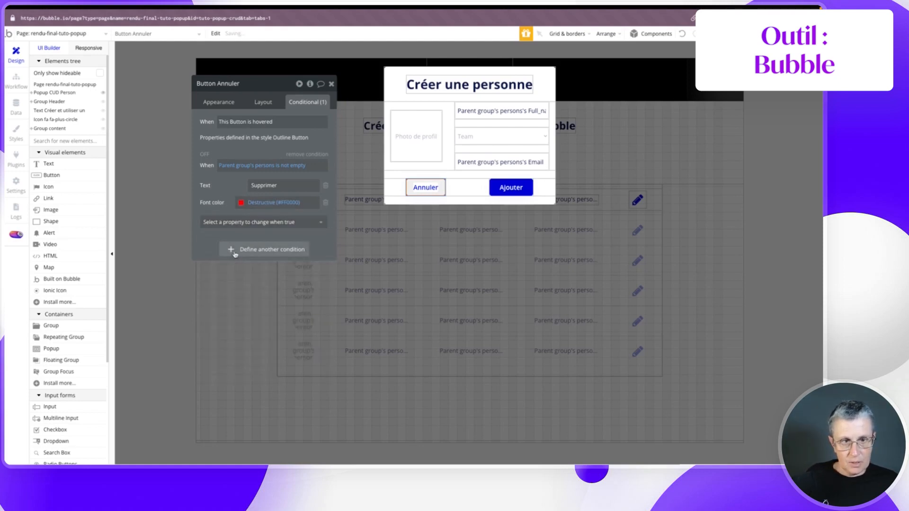
pyautogui.click(237, 222)
pyautogui.write('color')
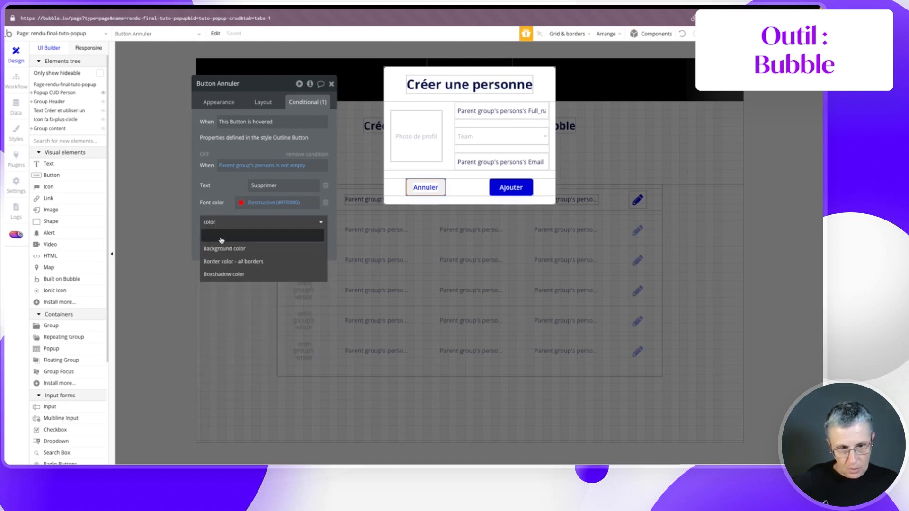
pyautogui.click(233, 261)
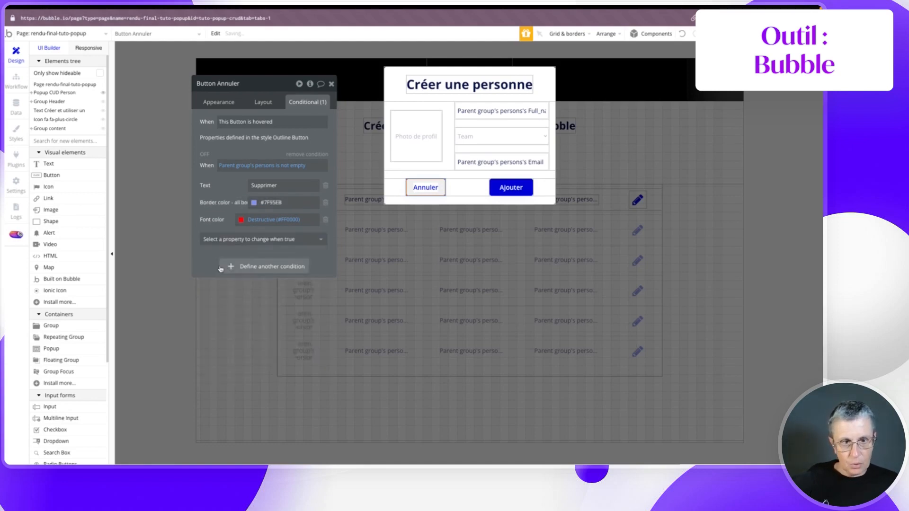
pyautogui.click(254, 203)
pyautogui.click(305, 317)
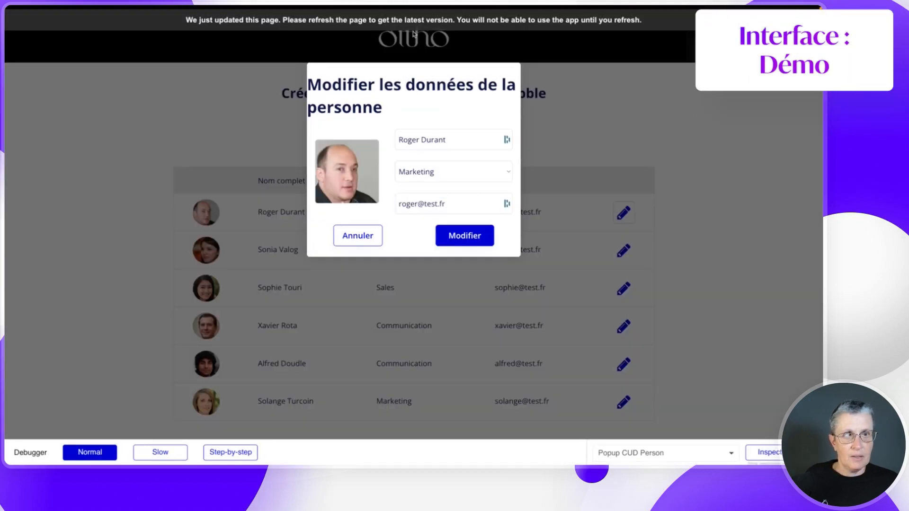
# - Reload the preview, check the create popup keeps Annuler, and test Supprimer on the first person's edit popup
pyautogui.click(414, 21)
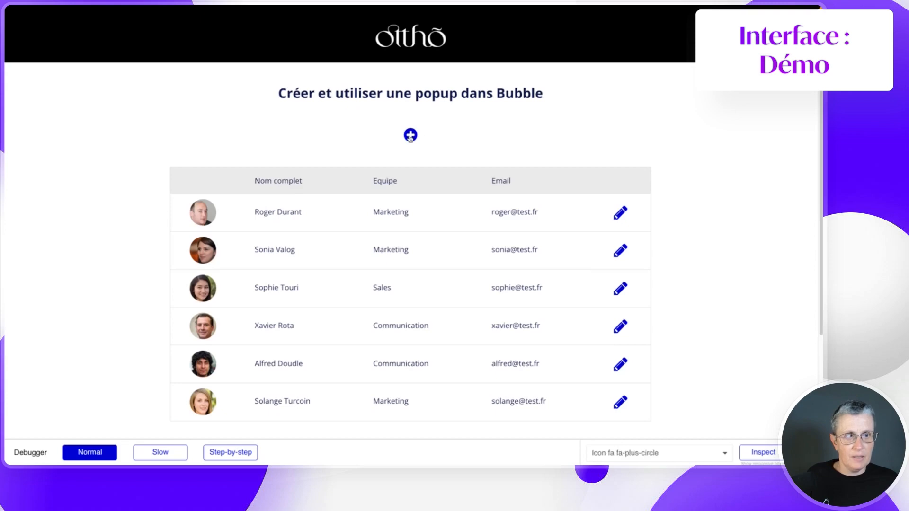
pyautogui.click(411, 136)
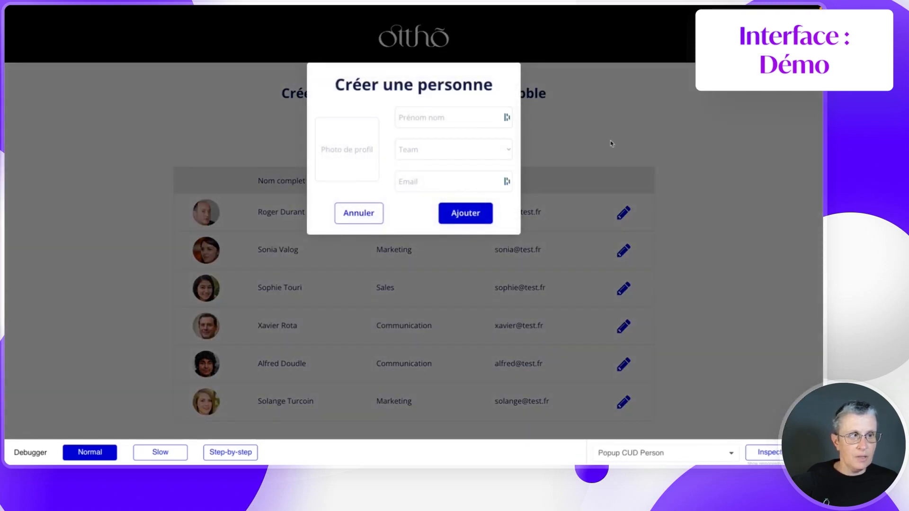
pyautogui.click(610, 144)
pyautogui.click(623, 213)
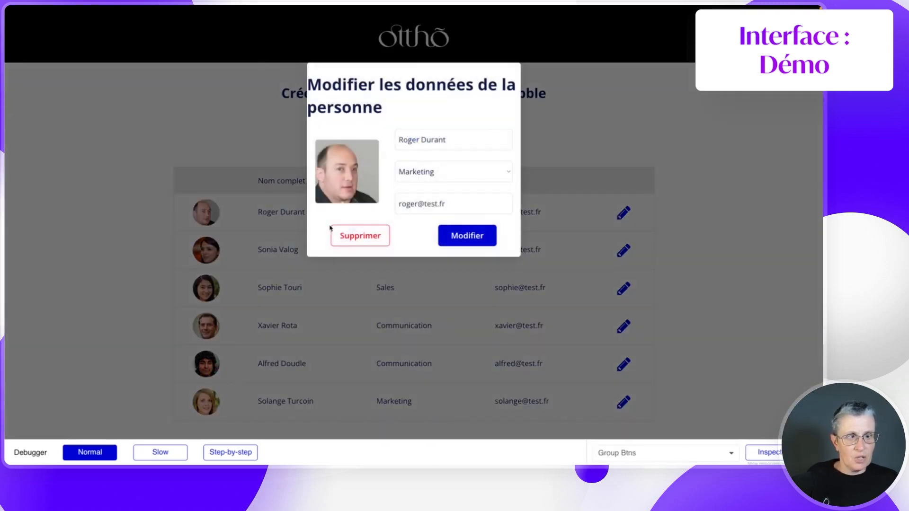
pyautogui.click(344, 239)
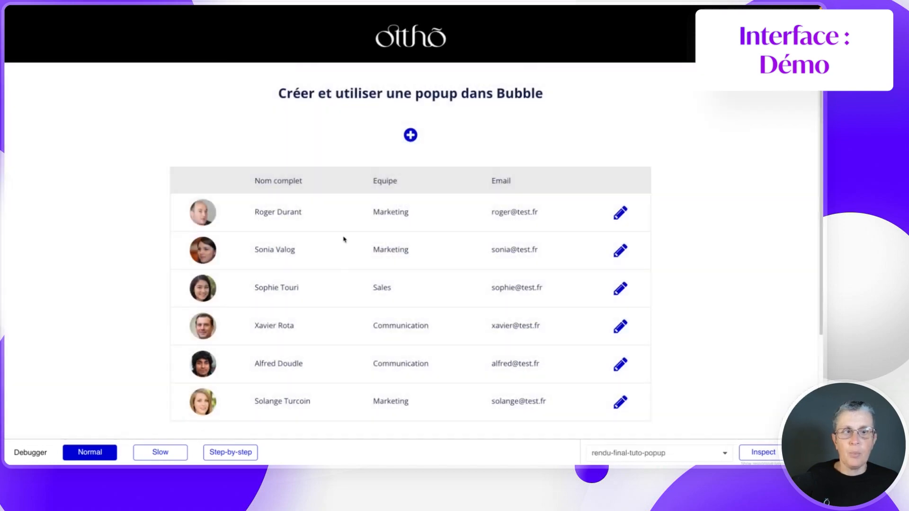
pyautogui.moveTo(44, 257)
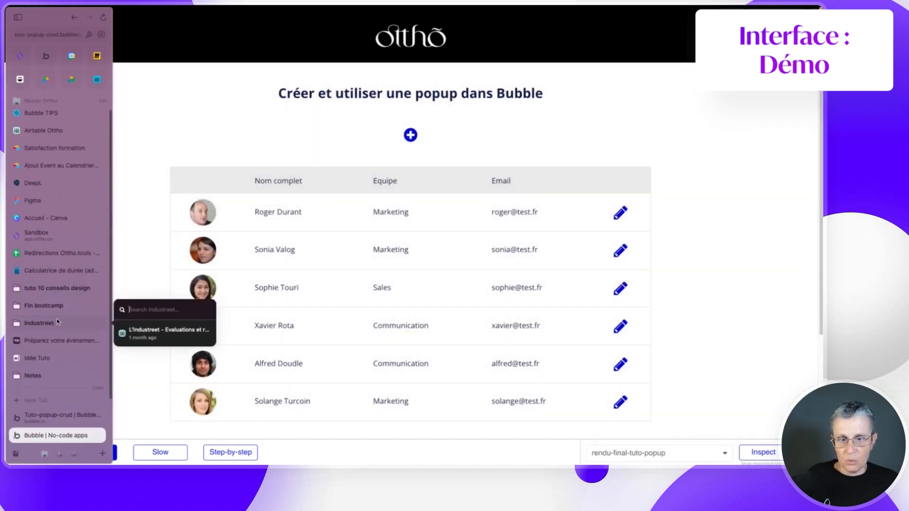
# - Restrict the 'Button Annuler is clicked' workflow to run only when Parent group's persons is empty
pyautogui.click(15, 438)
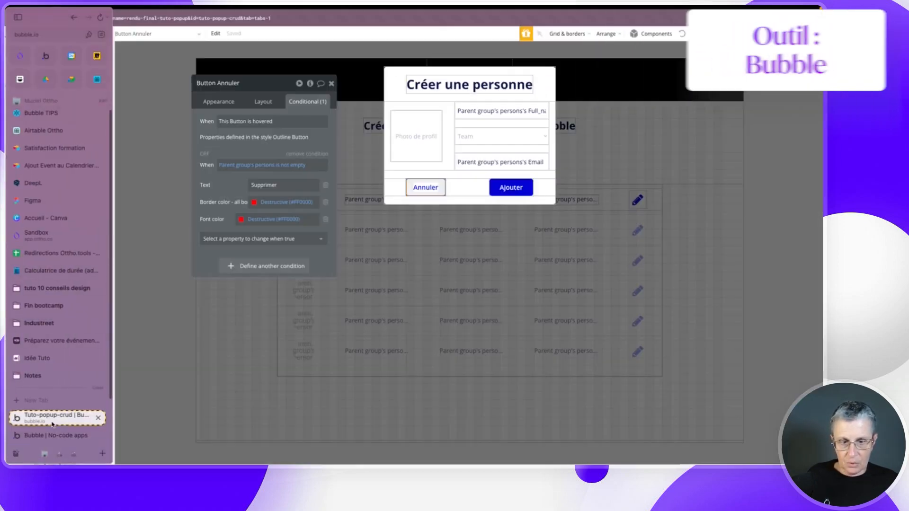
pyautogui.click(331, 84)
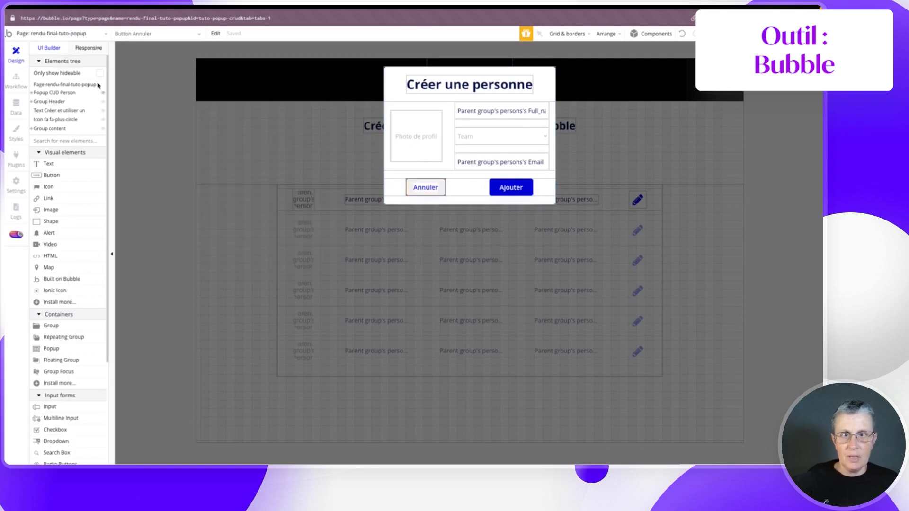
pyautogui.click(16, 80)
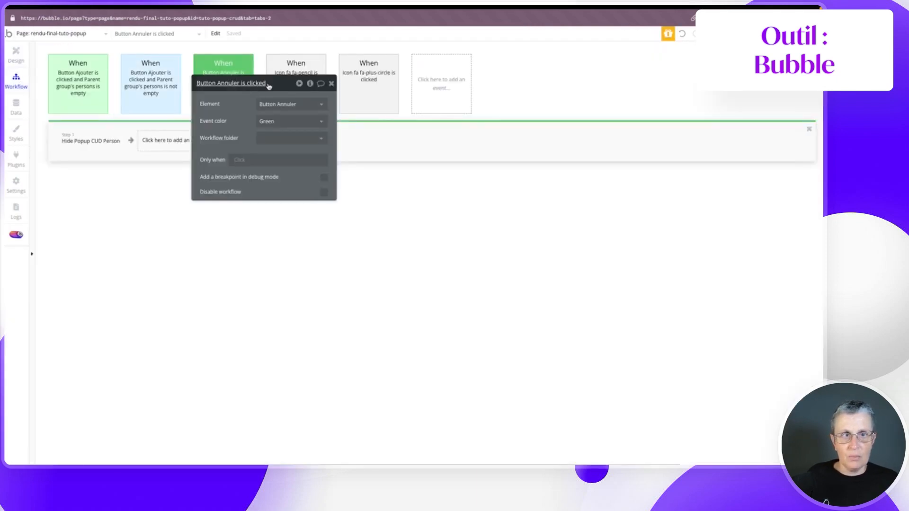
pyautogui.click(233, 73)
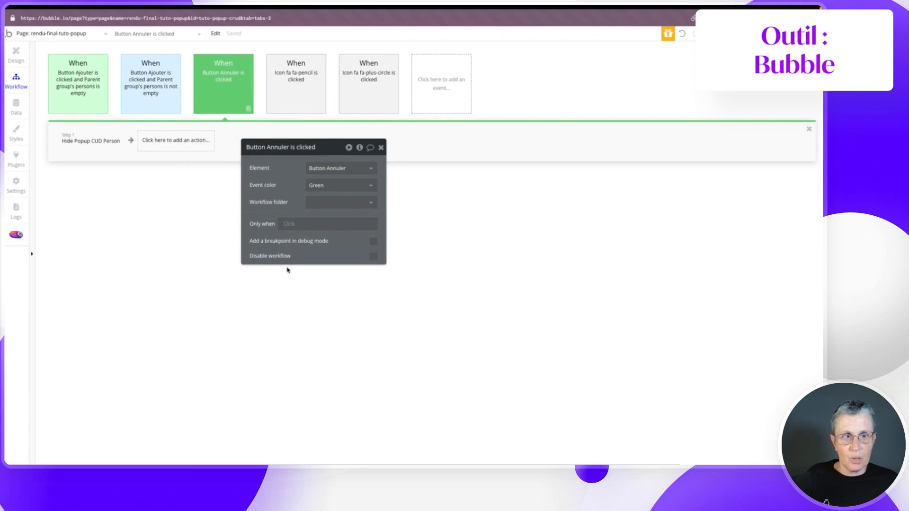
pyautogui.click(289, 226)
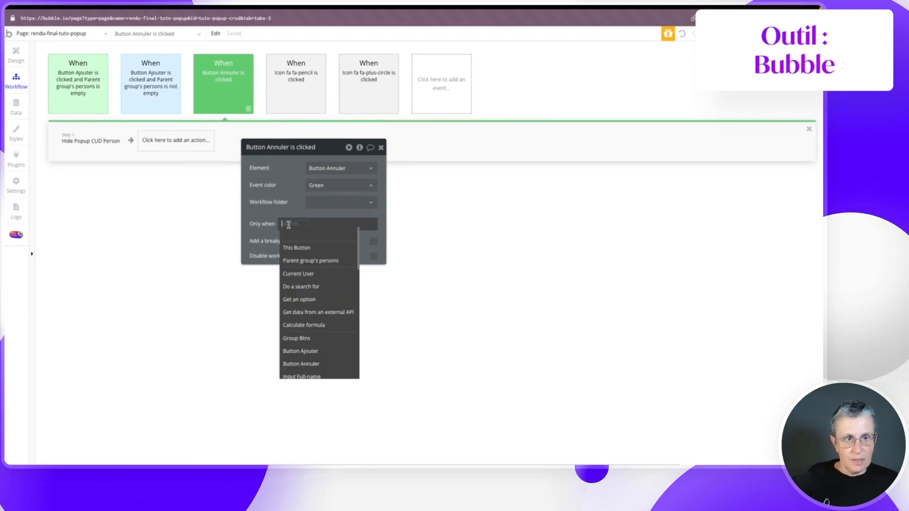
pyautogui.click(303, 260)
pyautogui.click(348, 342)
pyautogui.click(352, 256)
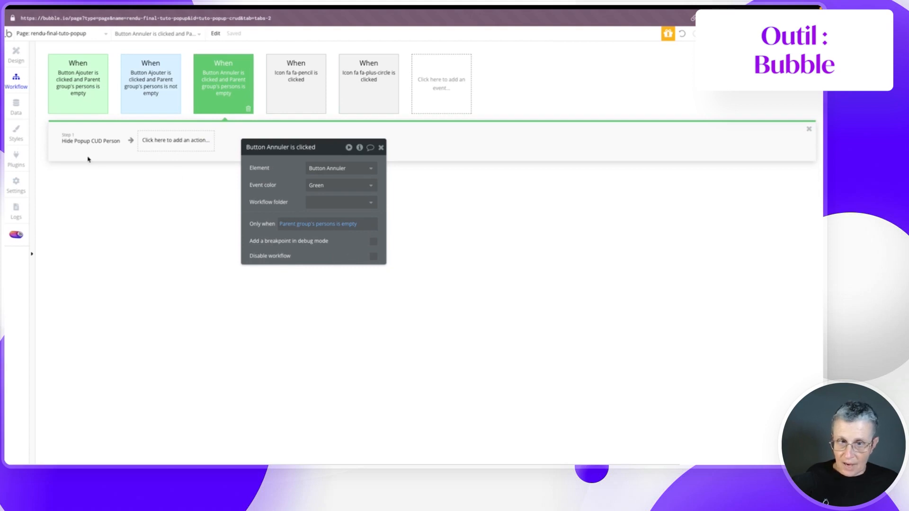
pyautogui.click(440, 88)
# - Add a Button Annuler click event that runs only when Parent group's persons is not empty
pyautogui.moveTo(448, 154)
pyautogui.click(494, 130)
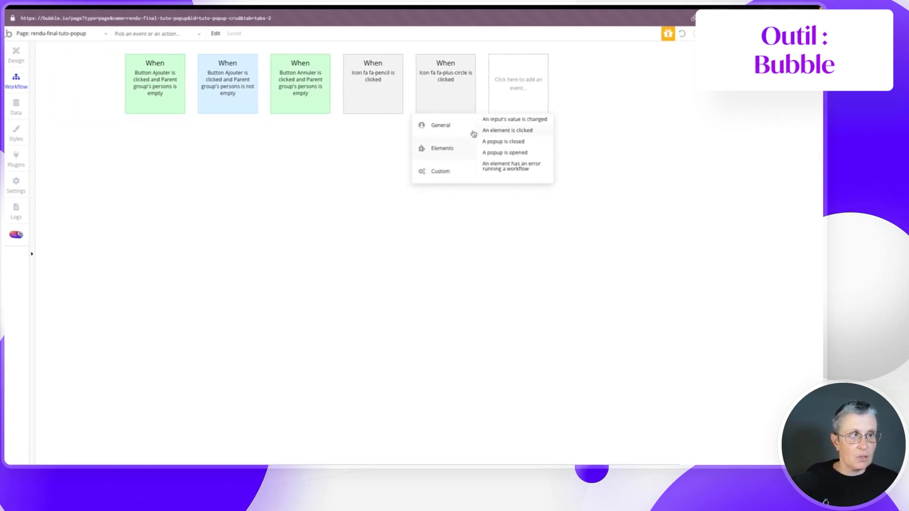
pyautogui.click(329, 168)
pyautogui.click(327, 194)
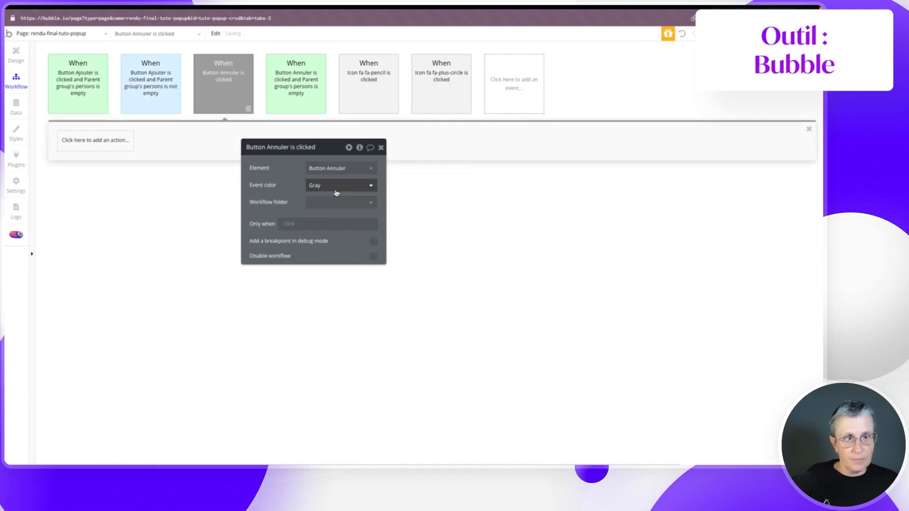
pyautogui.click(289, 224)
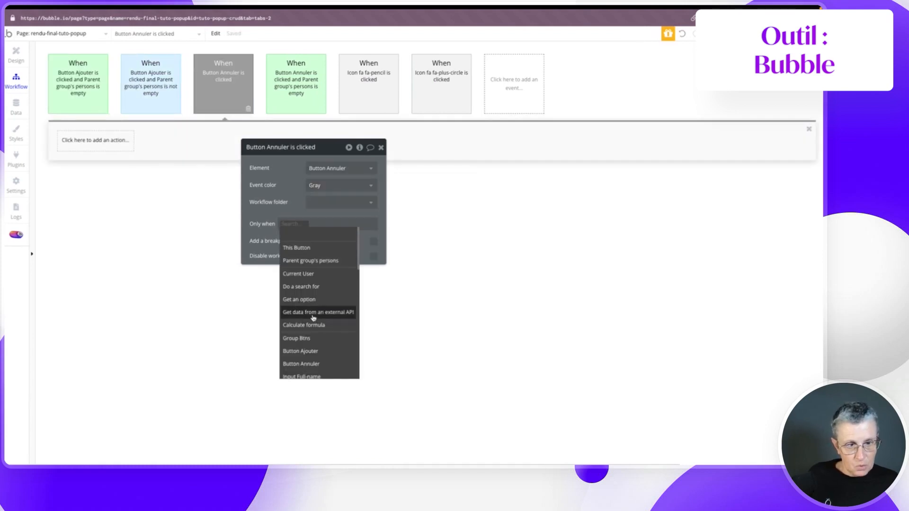
pyautogui.click(308, 260)
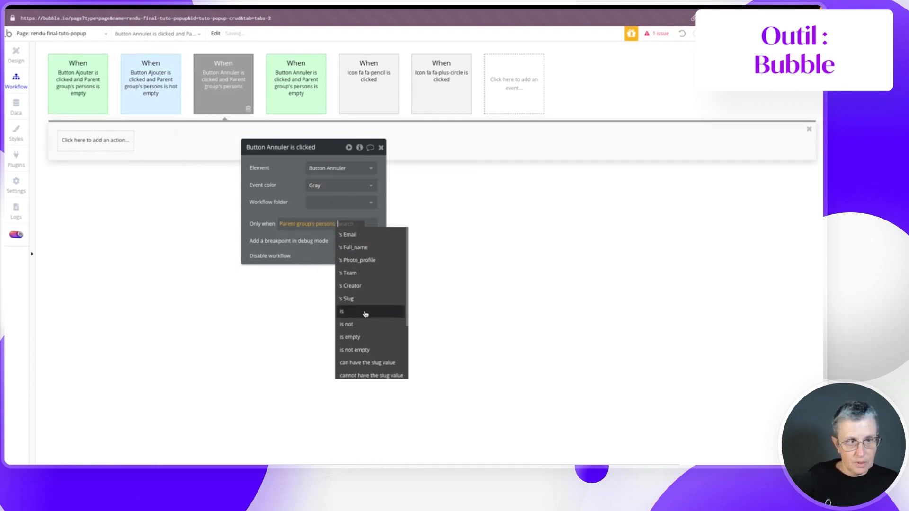
pyautogui.click(370, 350)
# - Add a Delete thing action that deletes Parent group's persons
pyautogui.click(111, 142)
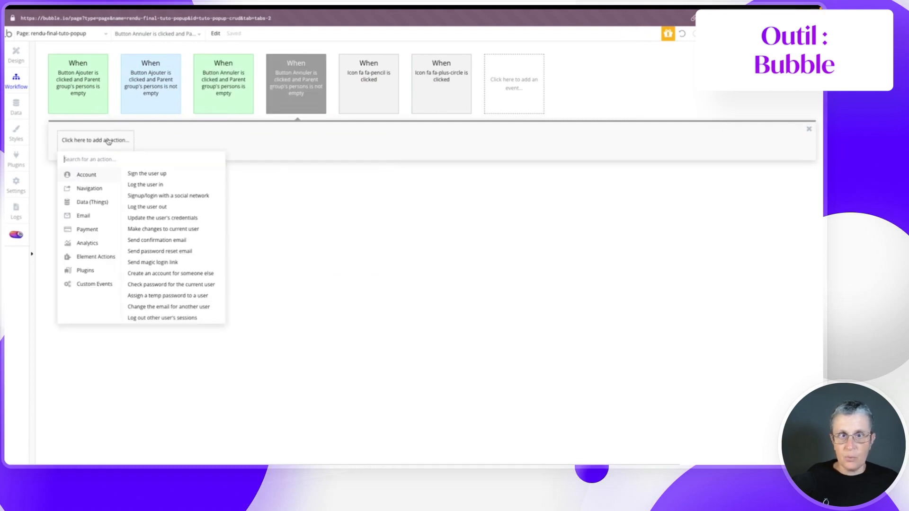
pyautogui.moveTo(83, 205)
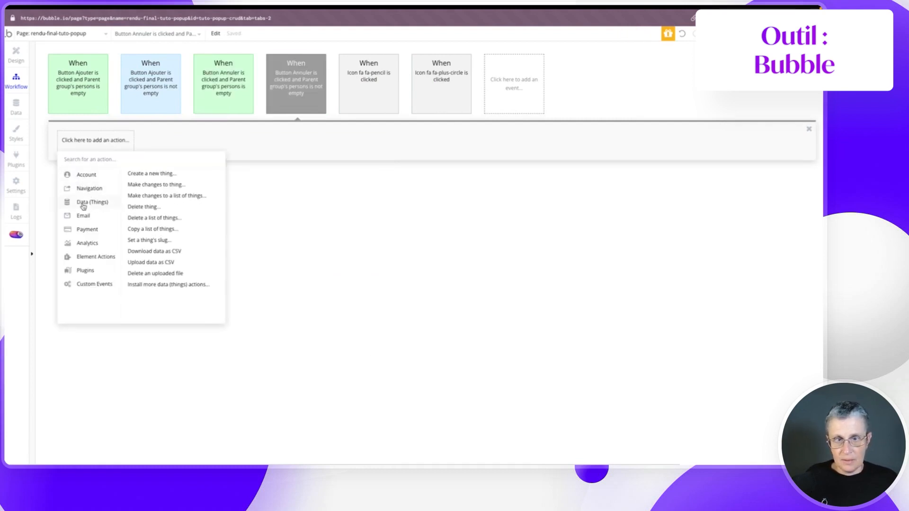
pyautogui.click(134, 208)
pyautogui.click(331, 169)
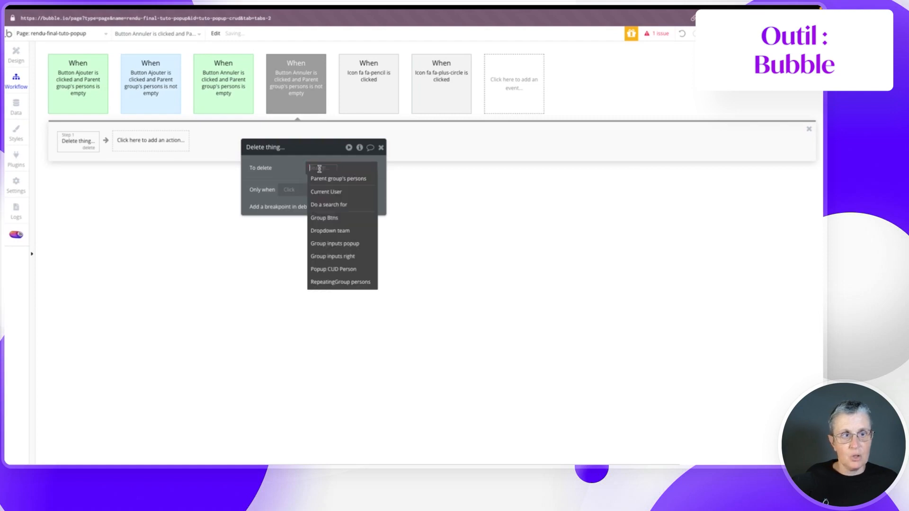
pyautogui.click(326, 179)
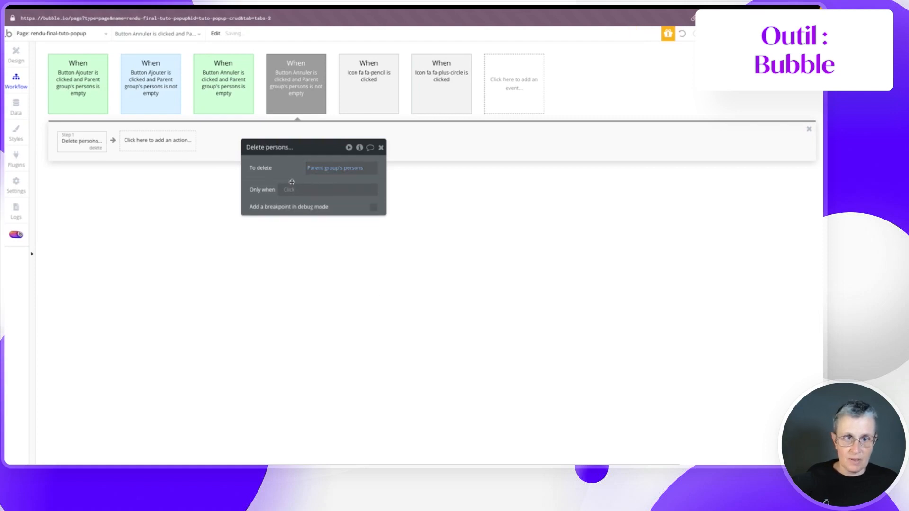
# - Add a Hide element action that hides Popup CUD Person after the delete
pyautogui.click(150, 141)
pyautogui.moveTo(151, 258)
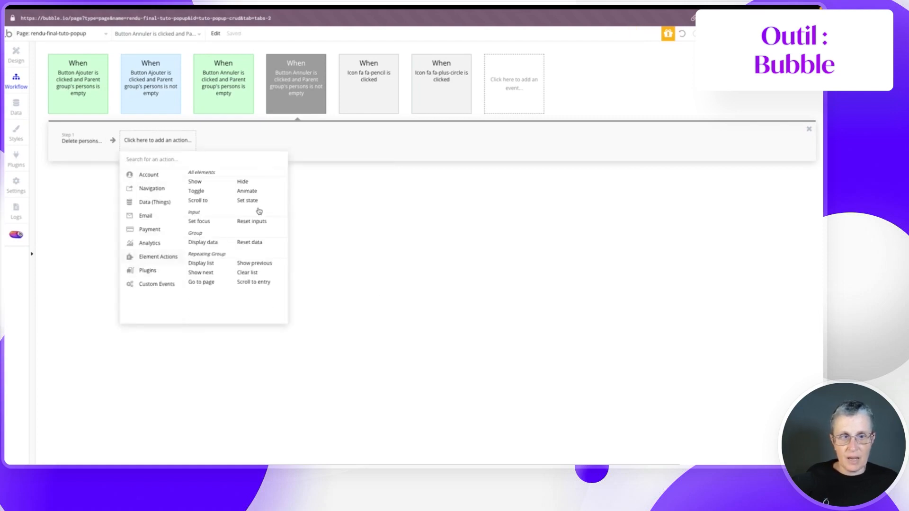
pyautogui.click(254, 183)
pyautogui.click(317, 171)
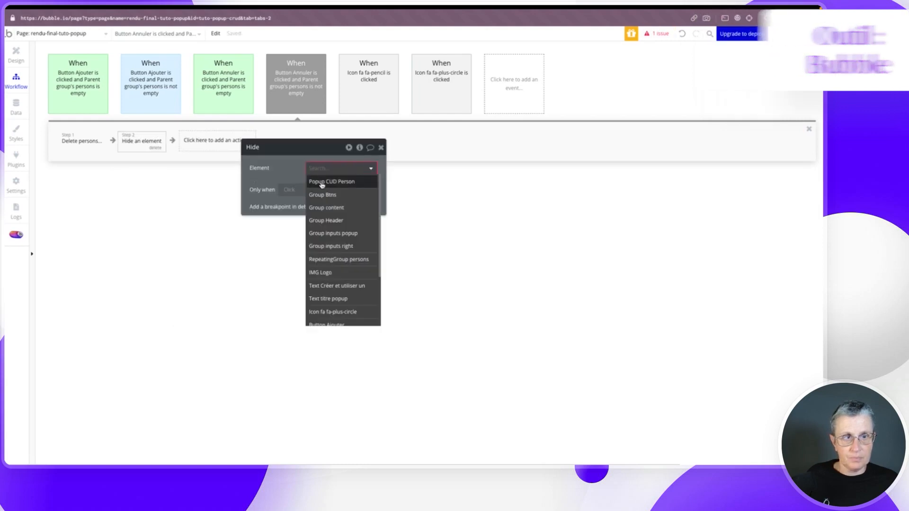
pyautogui.click(327, 179)
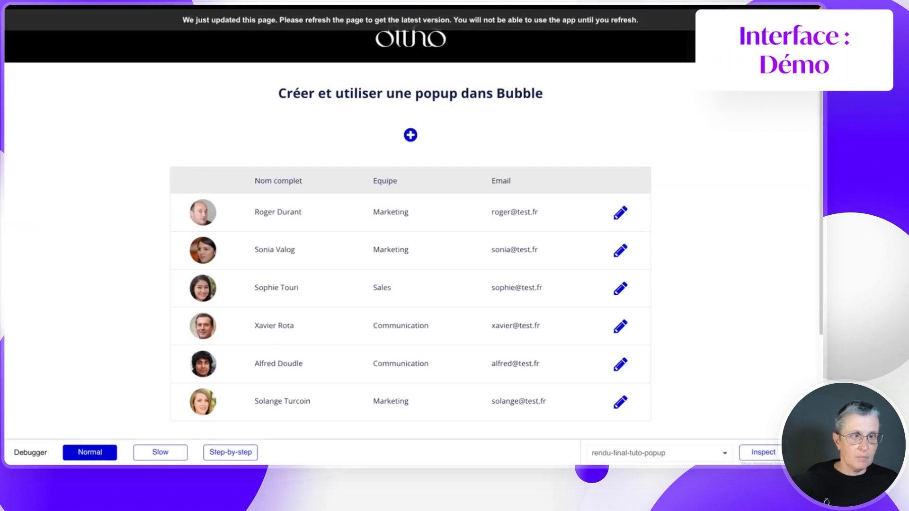
# - Reload the preview and delete a person from the list using the popup's Supprimer button
pyautogui.press('super+r')
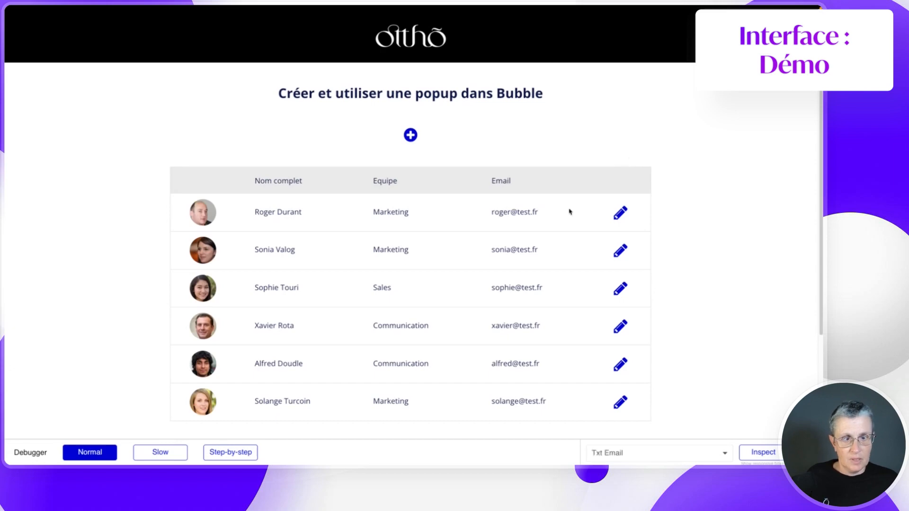
pyautogui.click(618, 290)
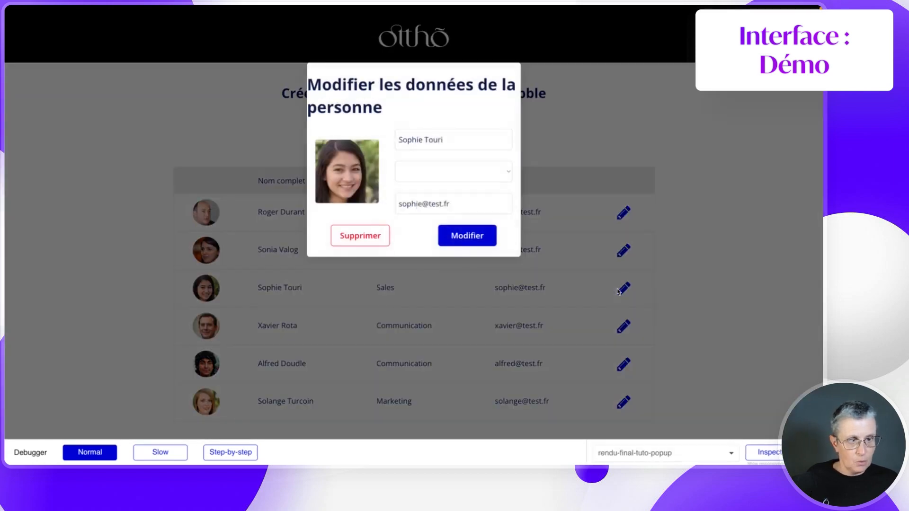
pyautogui.click(355, 238)
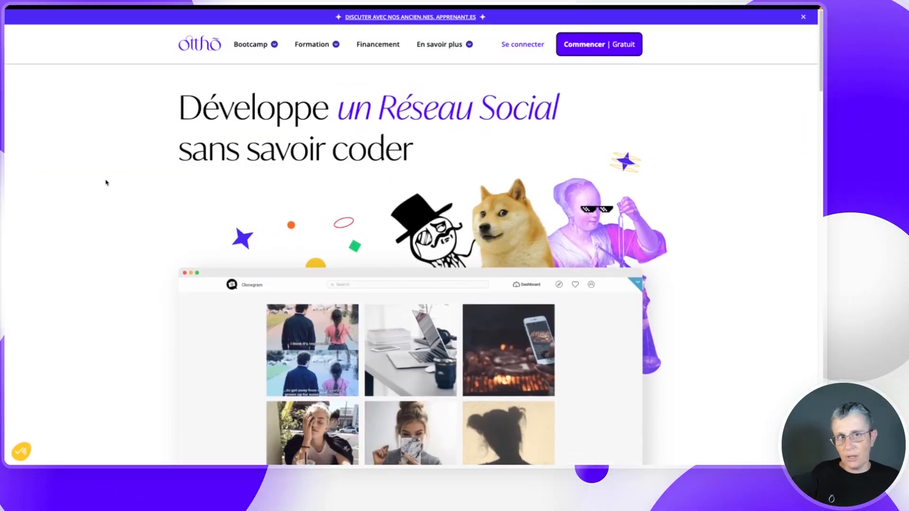
# - Show the Ottho website's six bootcamps from the Bootcamp menu
pyautogui.click(246, 46)
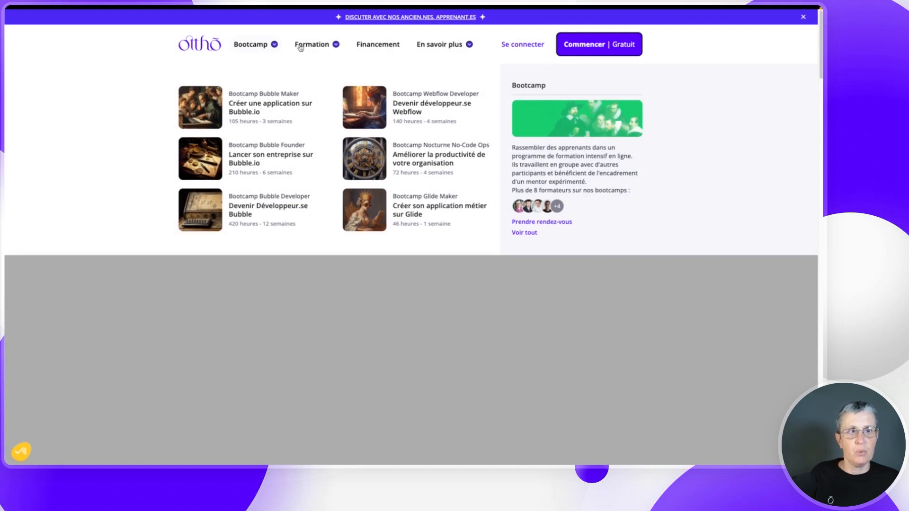